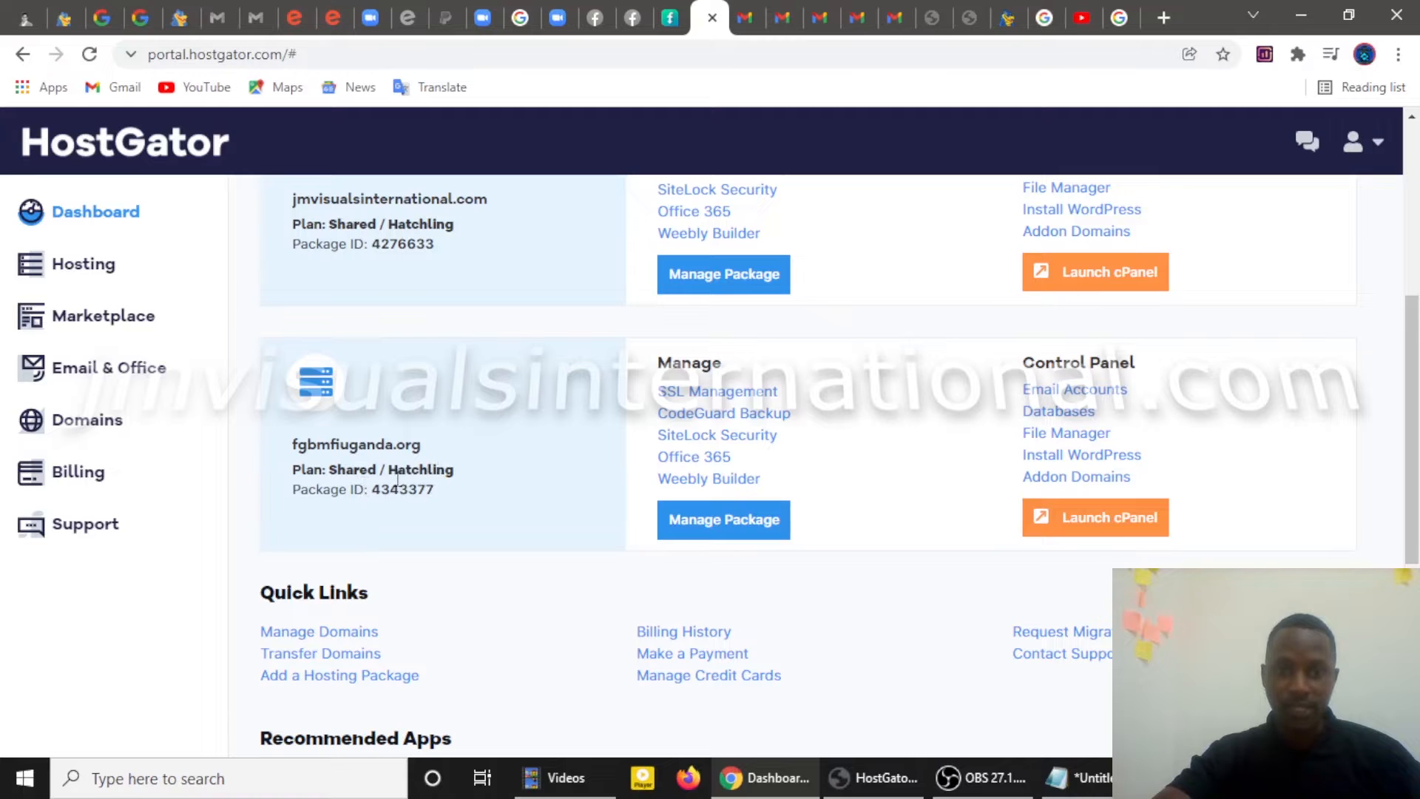
- Open the WordPress installer for the fgbmfiuganda.org hosting package
scroll(384, 482, "down", 1)
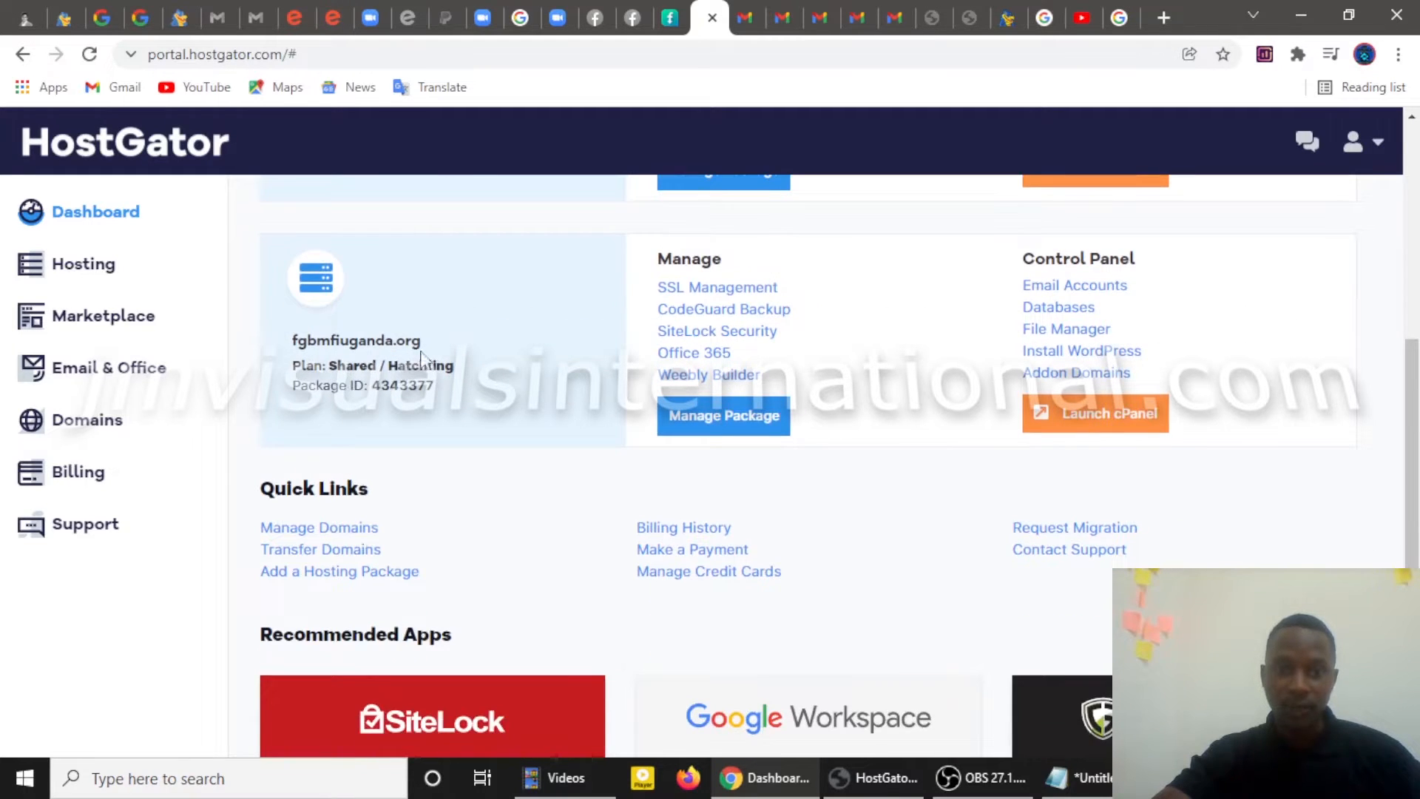
scroll(438, 363, "up", 1)
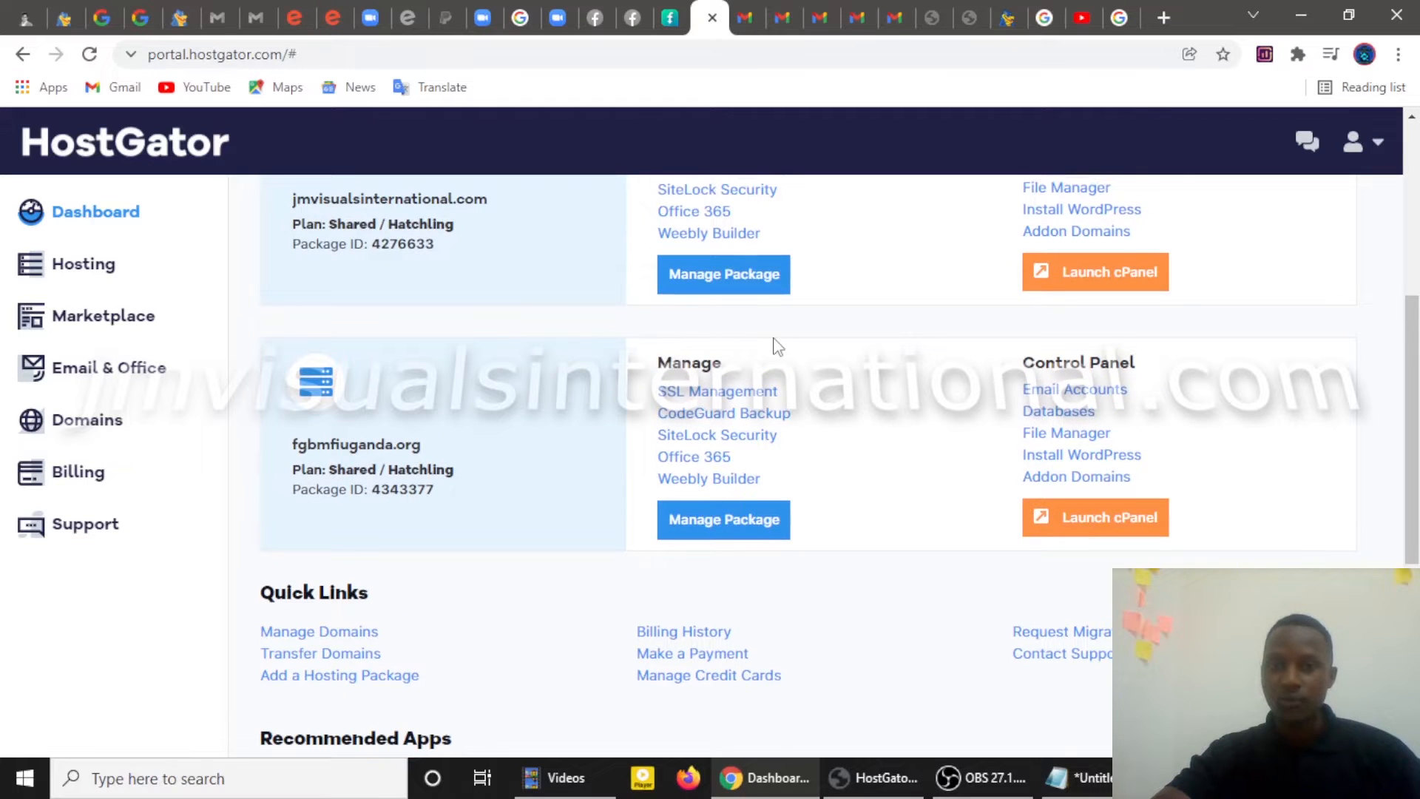
scroll(773, 348, "up", 1)
scroll(773, 353, "up", 2)
scroll(503, 527, "down", 1)
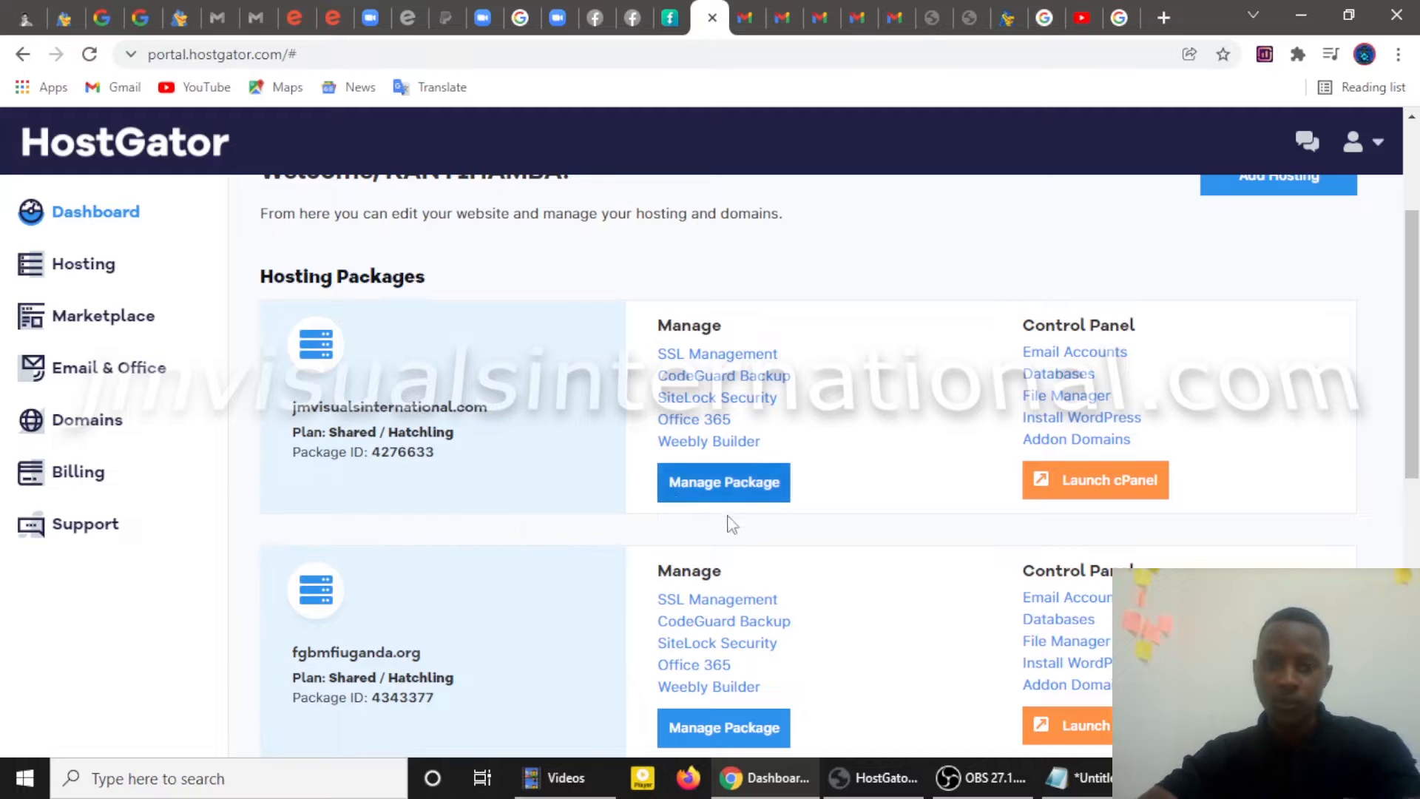
scroll(897, 523, "down", 1)
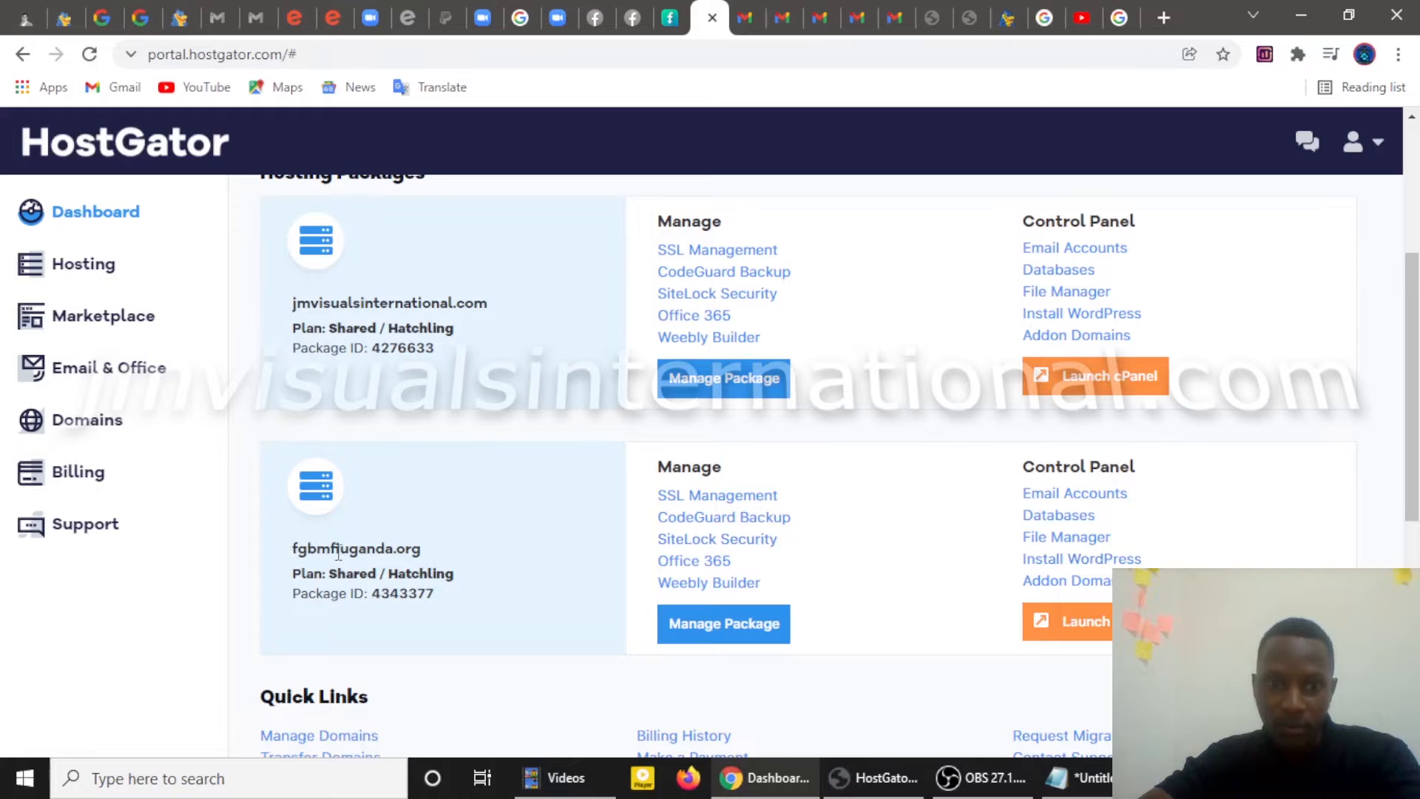
left_click(1069, 560)
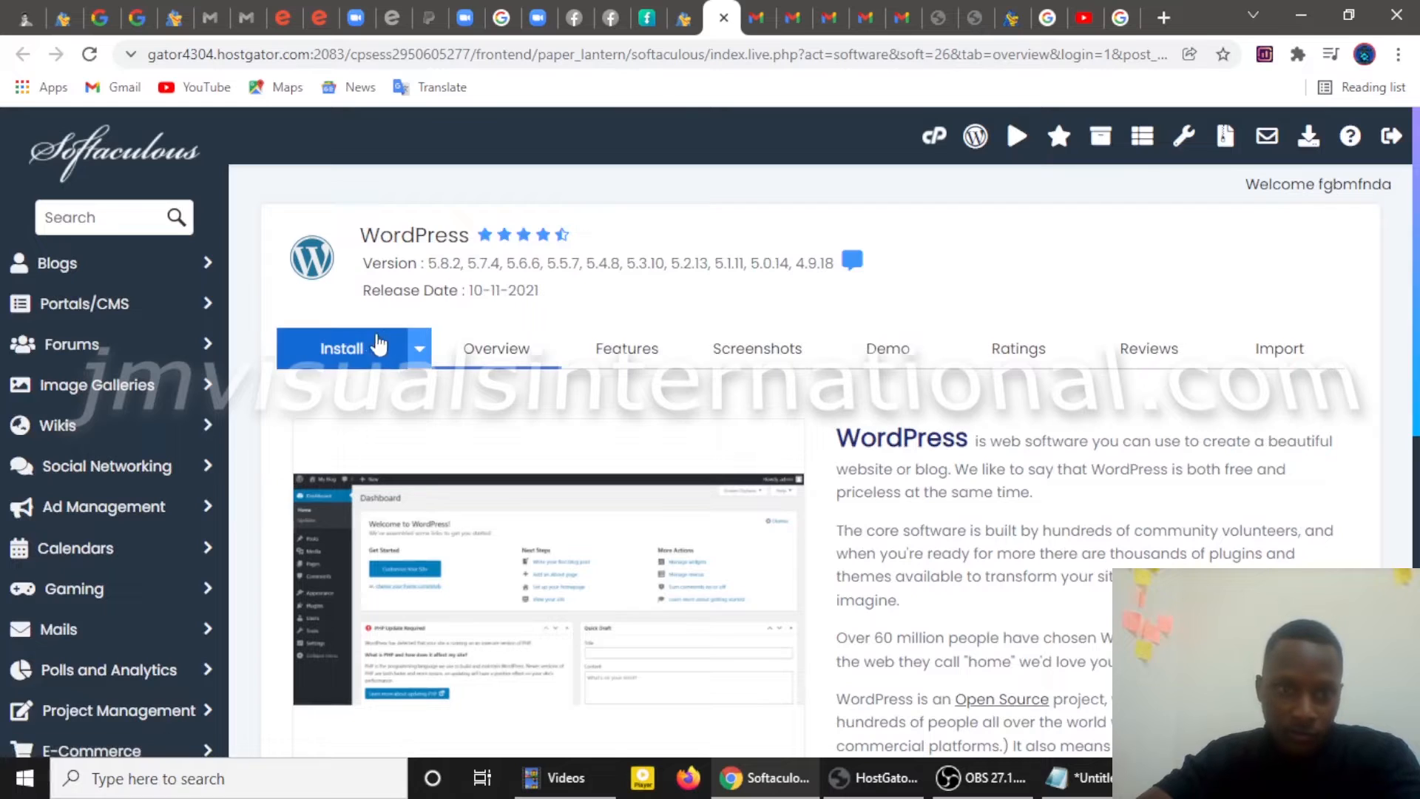
- Review the WordPress overview page and start a new WordPress installation
scroll(580, 422, "down", 7)
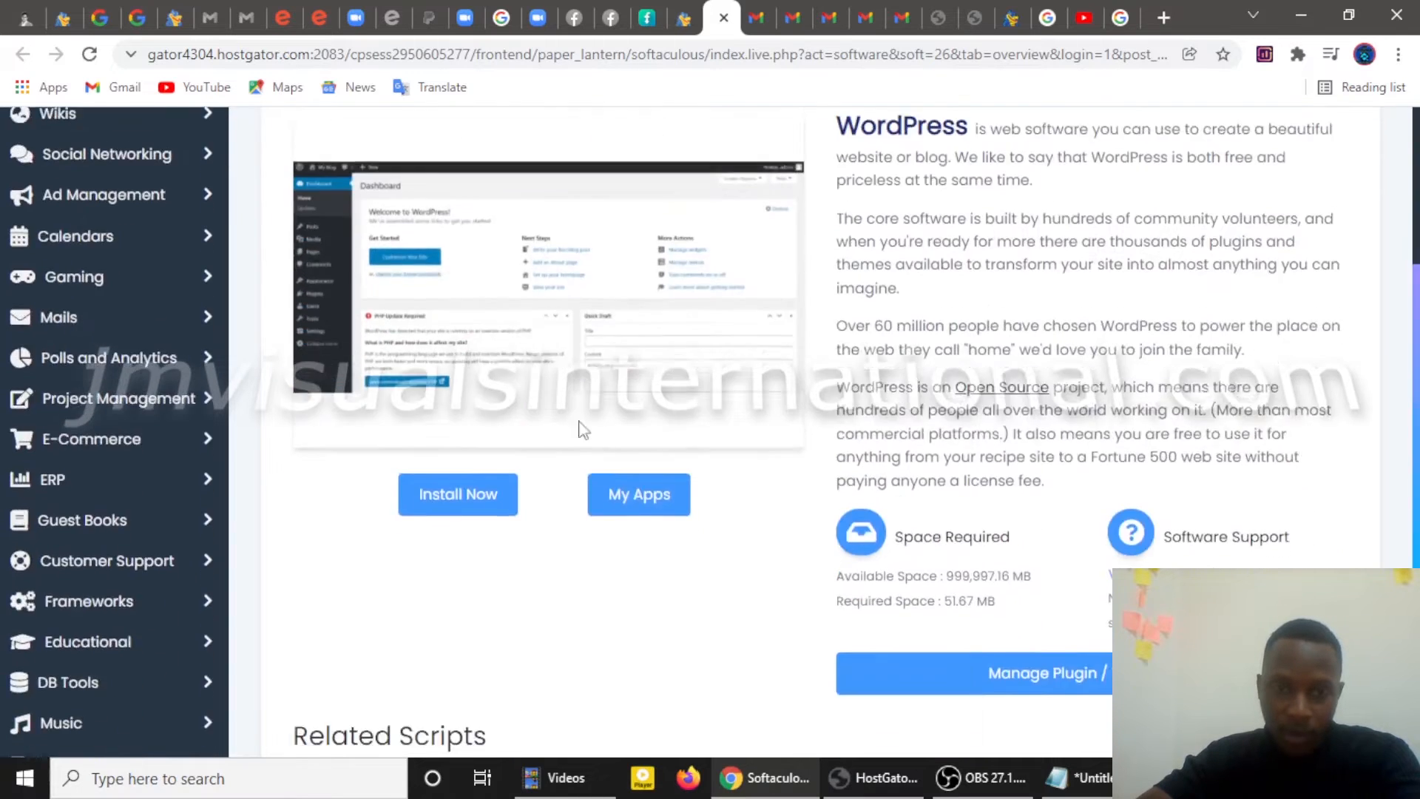
scroll(524, 473, "up", 3)
scroll(524, 472, "up", 4)
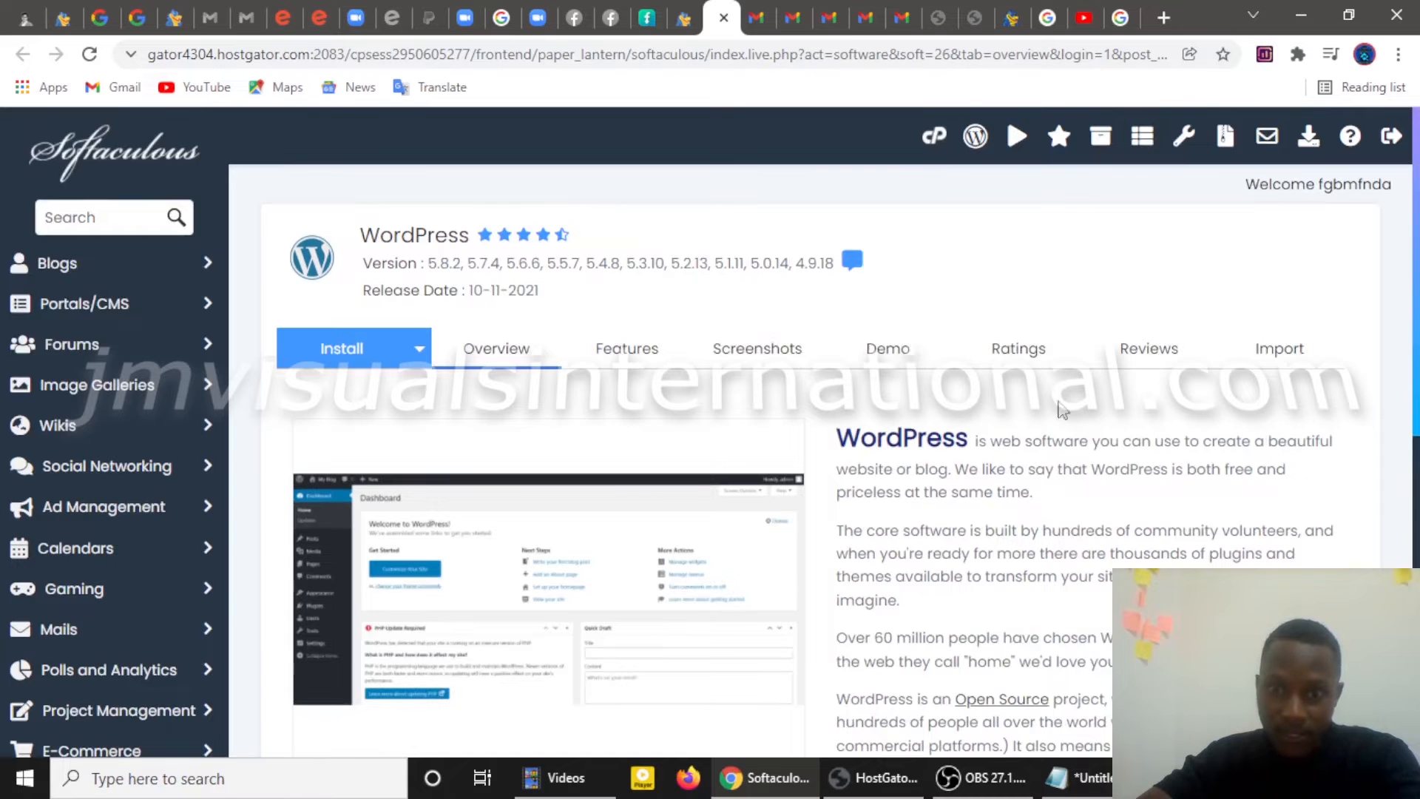
scroll(982, 459, "down", 2)
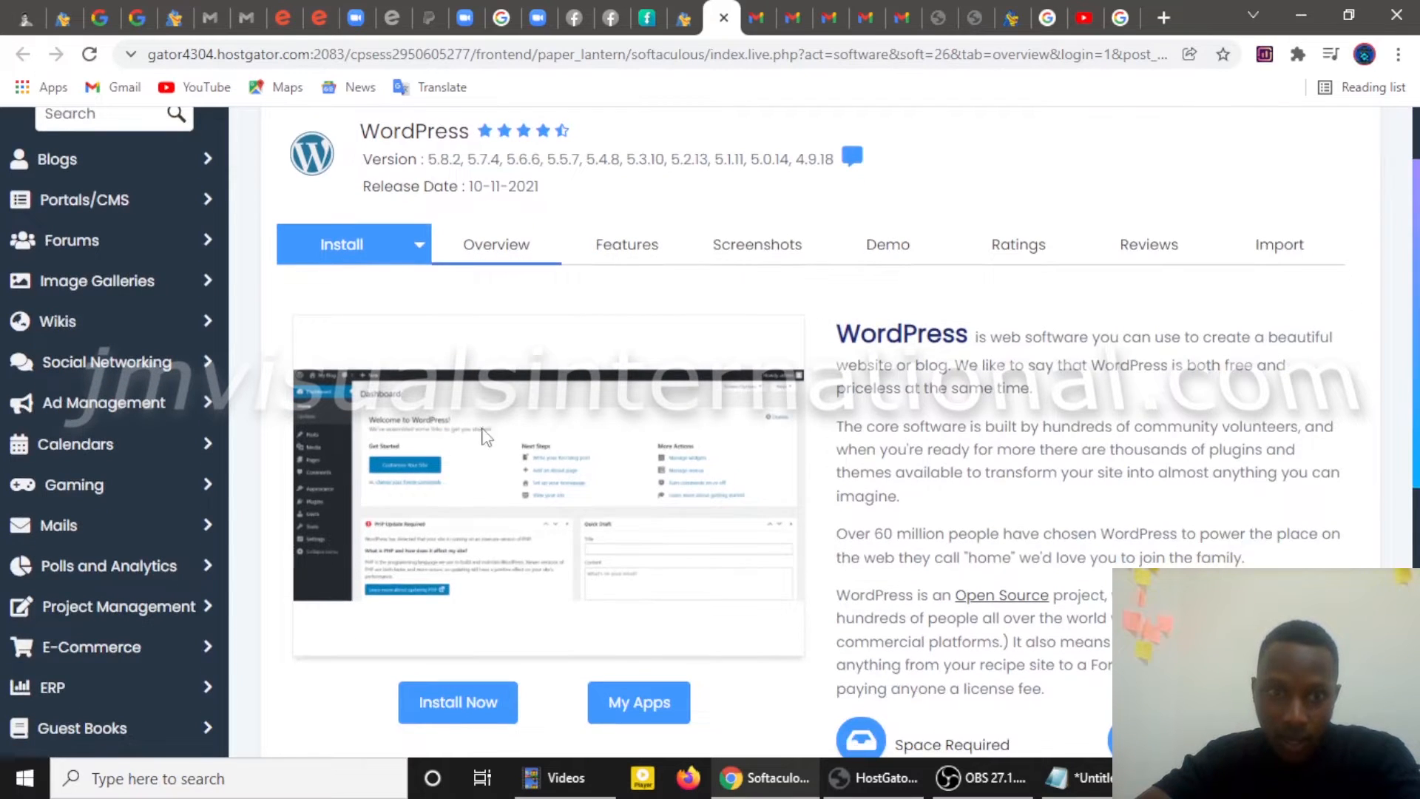
scroll(1206, 420, "down", 10)
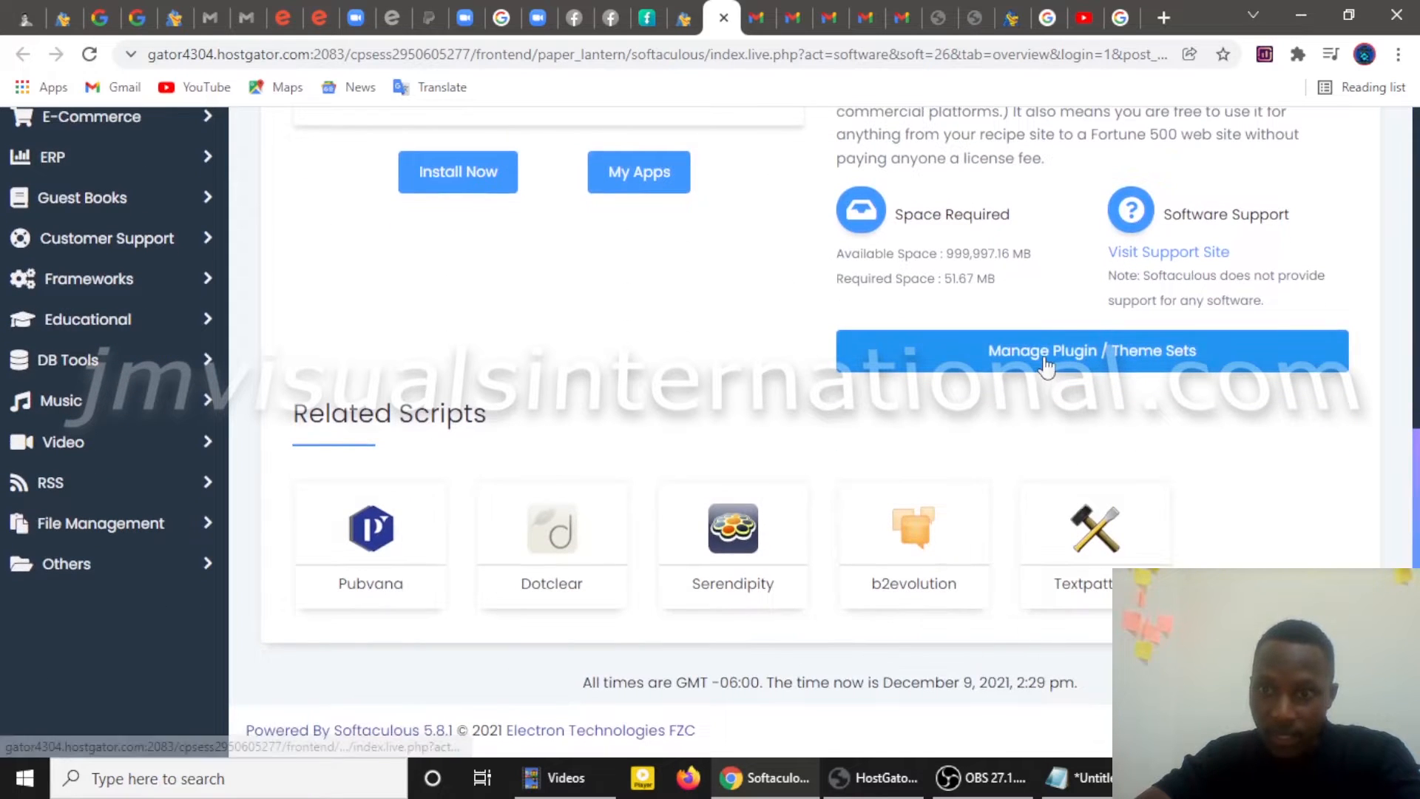
scroll(714, 448, "up", 4)
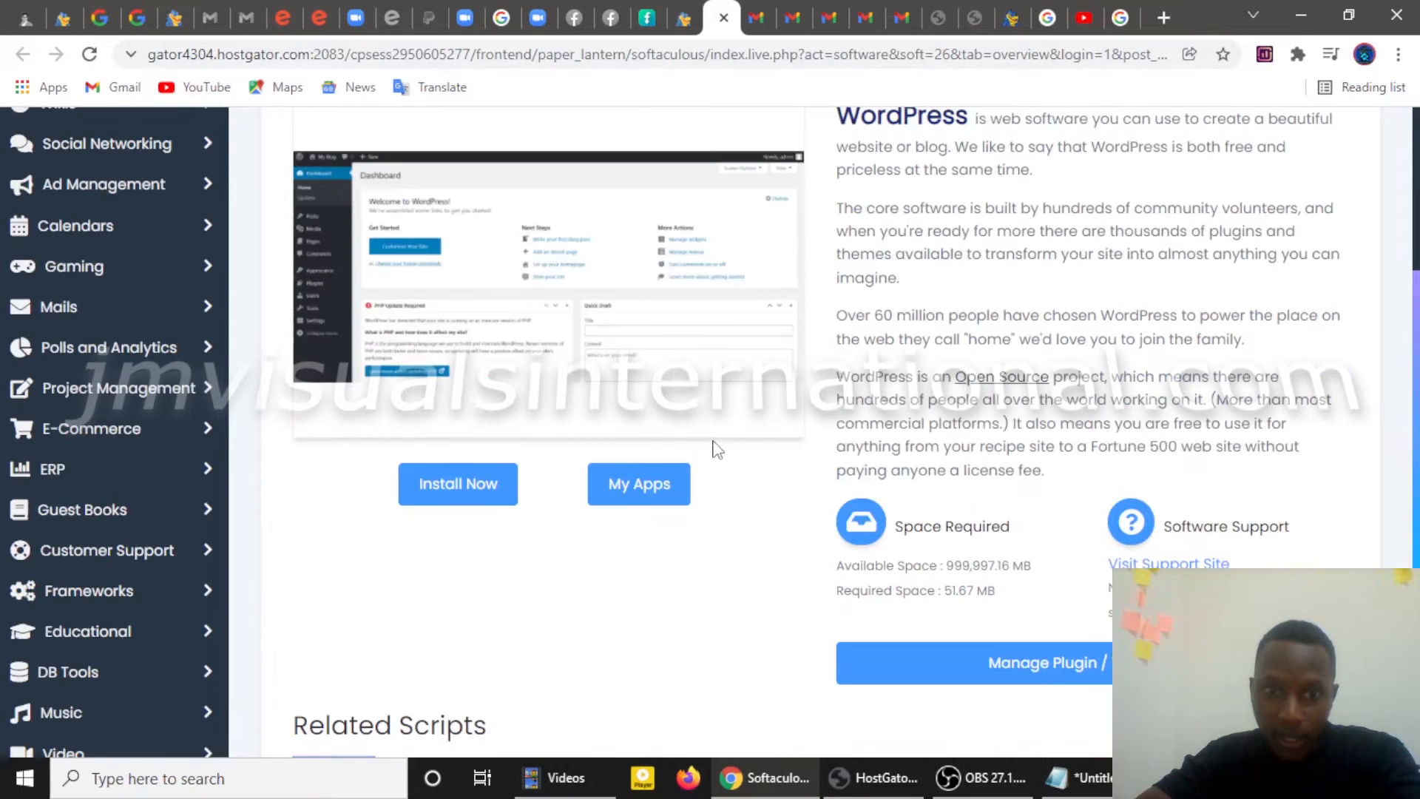
scroll(881, 325, "up", 3)
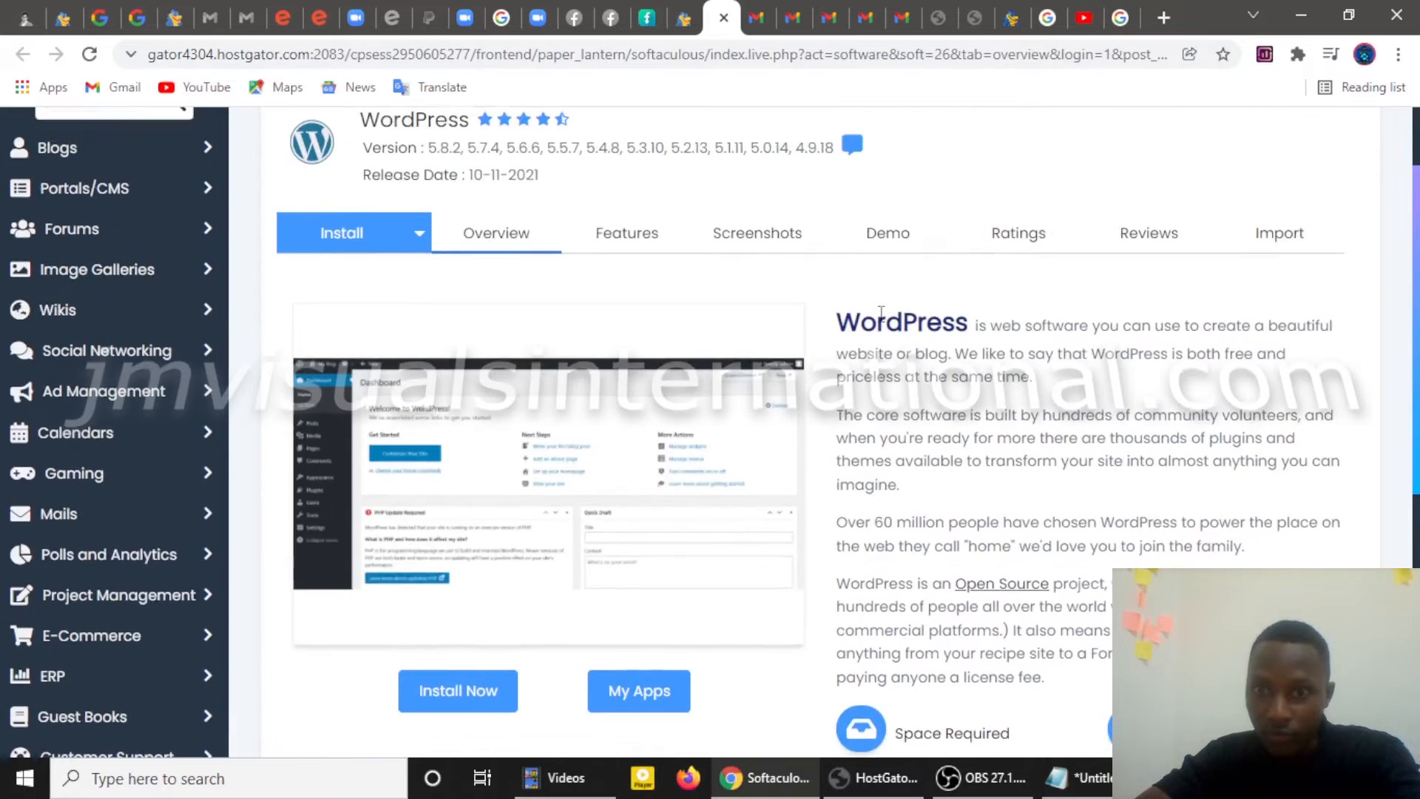
scroll(881, 328, "down", 1)
left_click(479, 592)
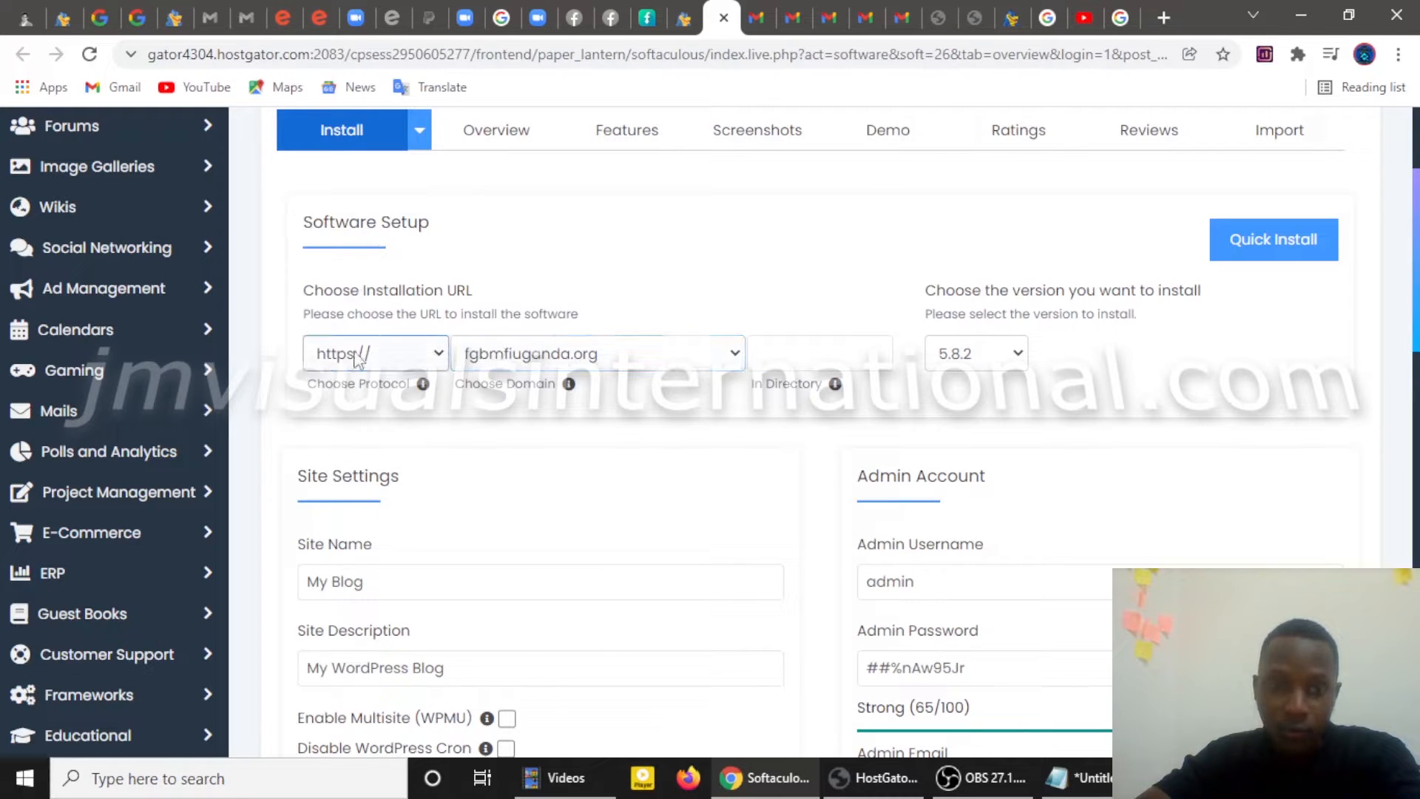
left_click(441, 358)
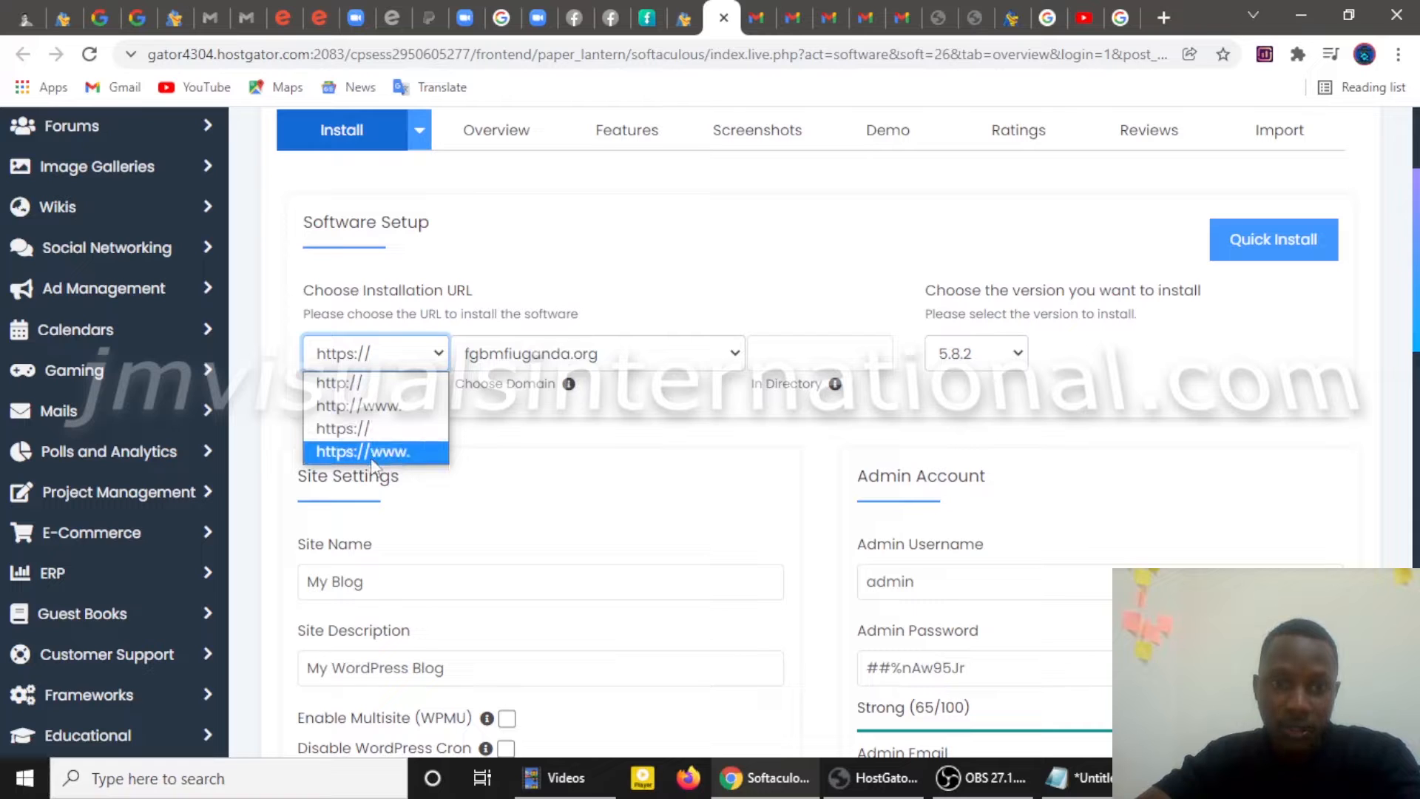
left_click(373, 356)
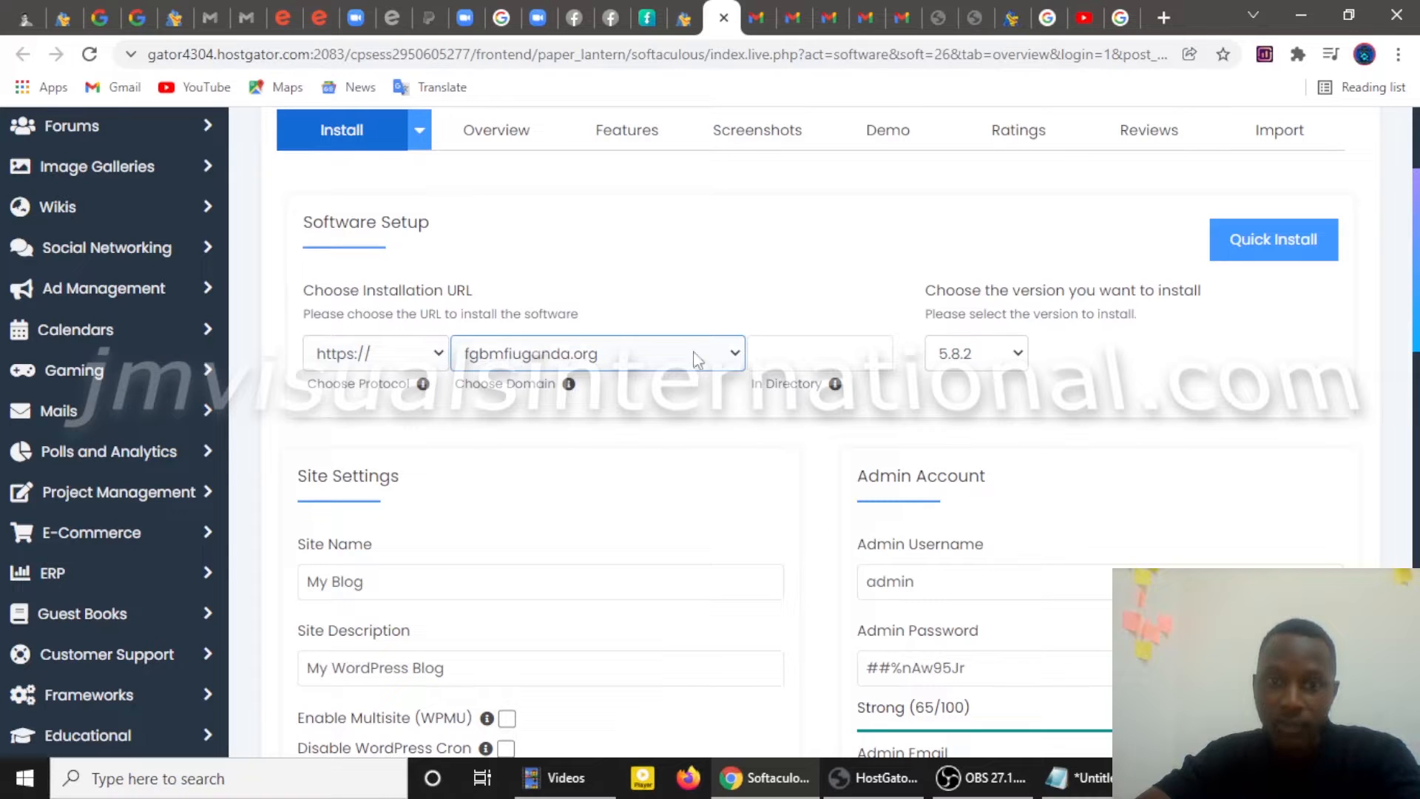
left_click(736, 353)
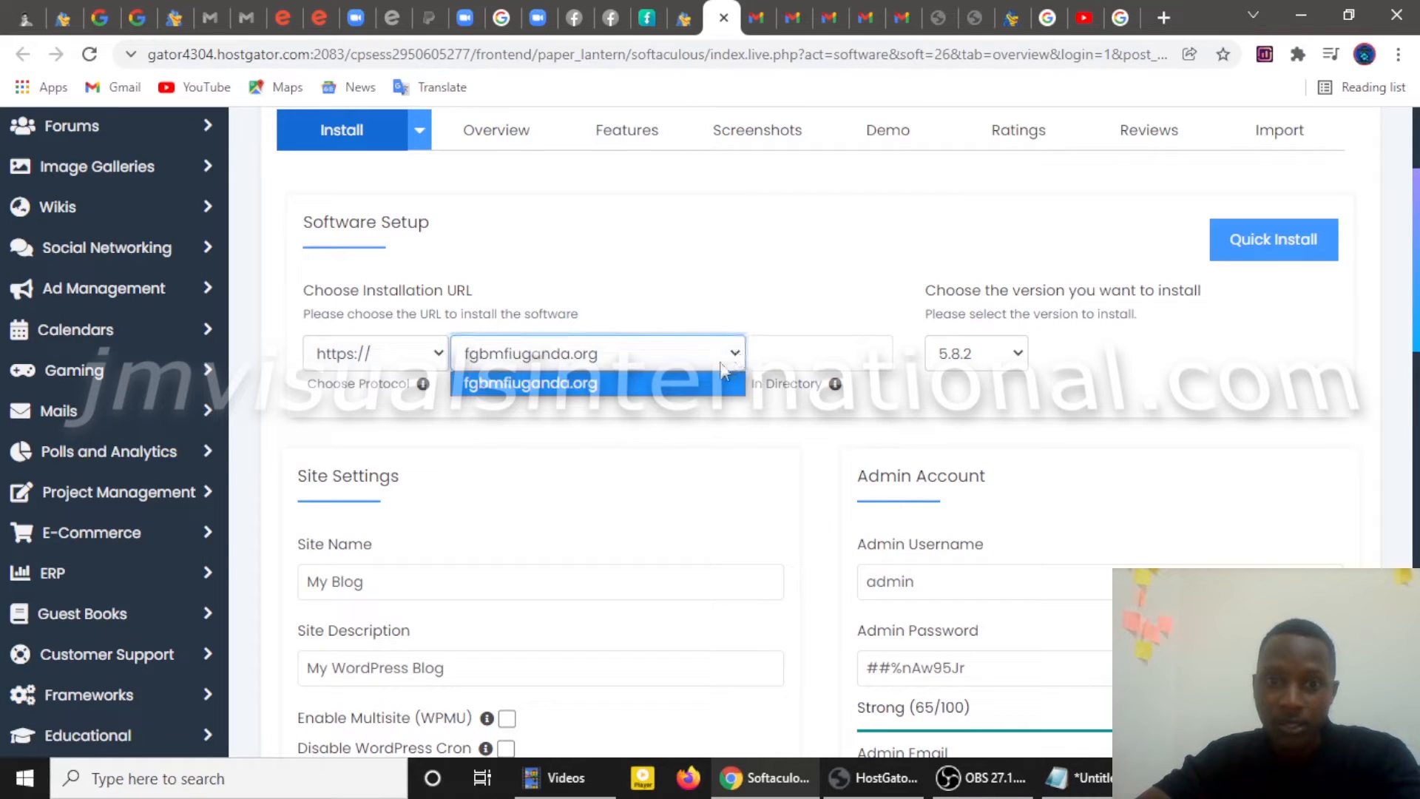
left_click(725, 304)
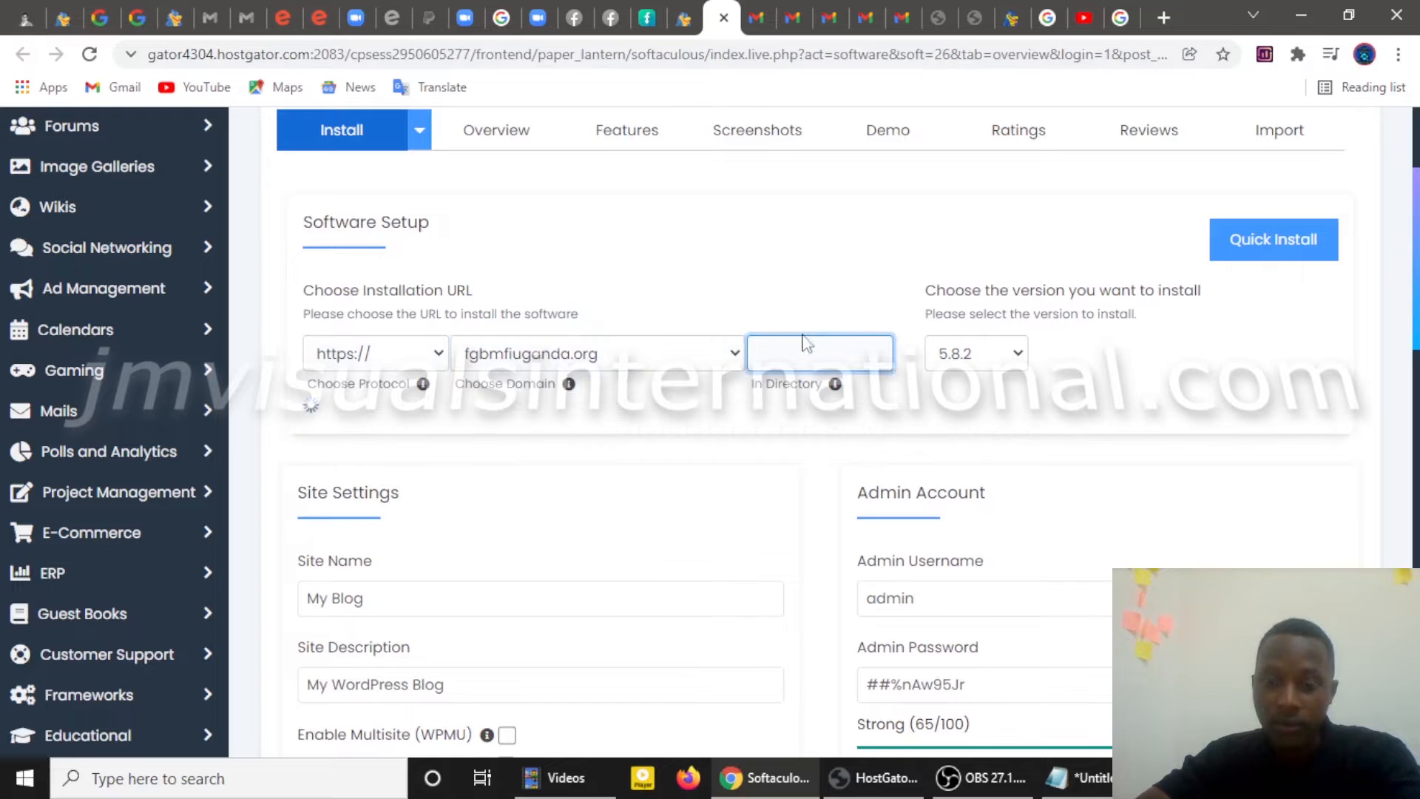
- Choose 5.8.2 as the WordPress version to install
left_click(1019, 355)
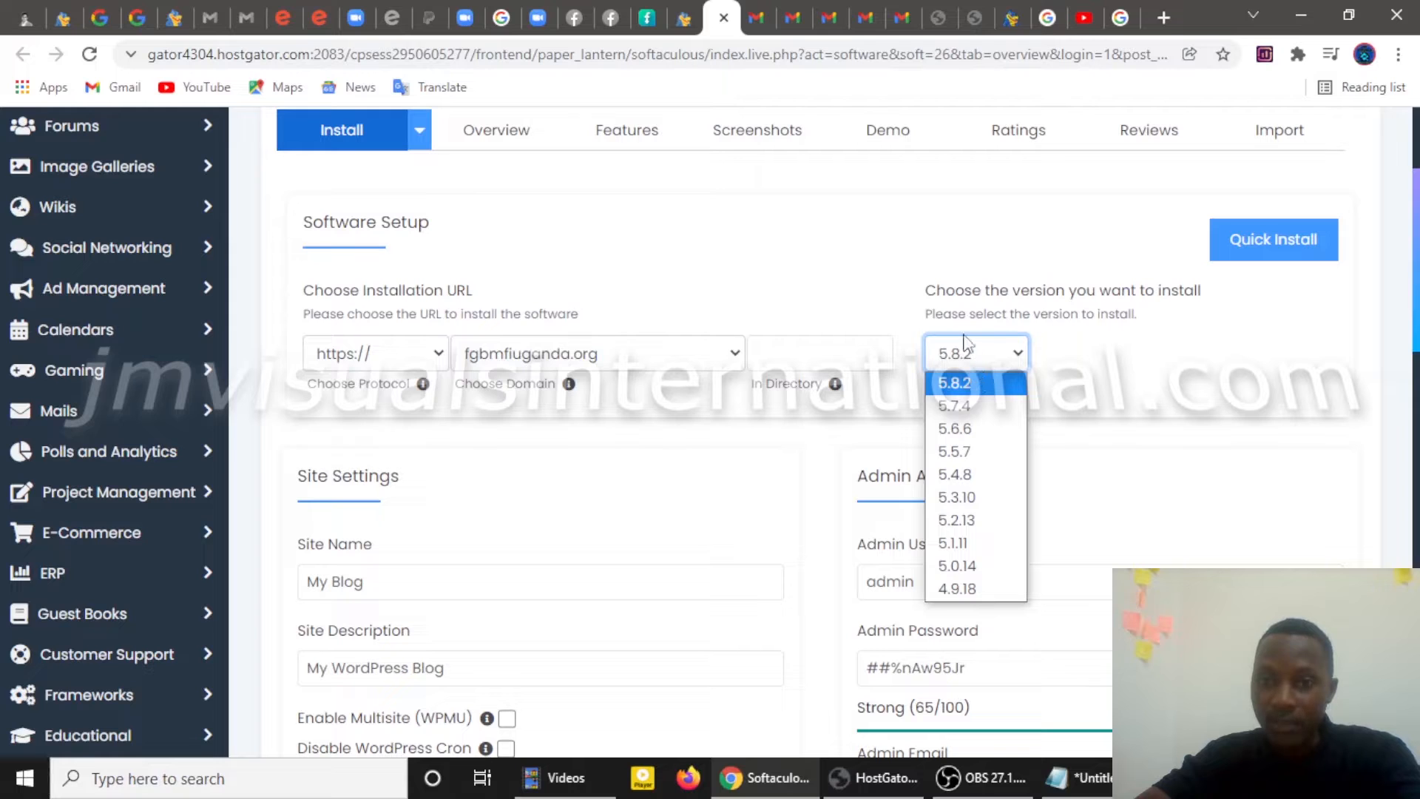
left_click(987, 390)
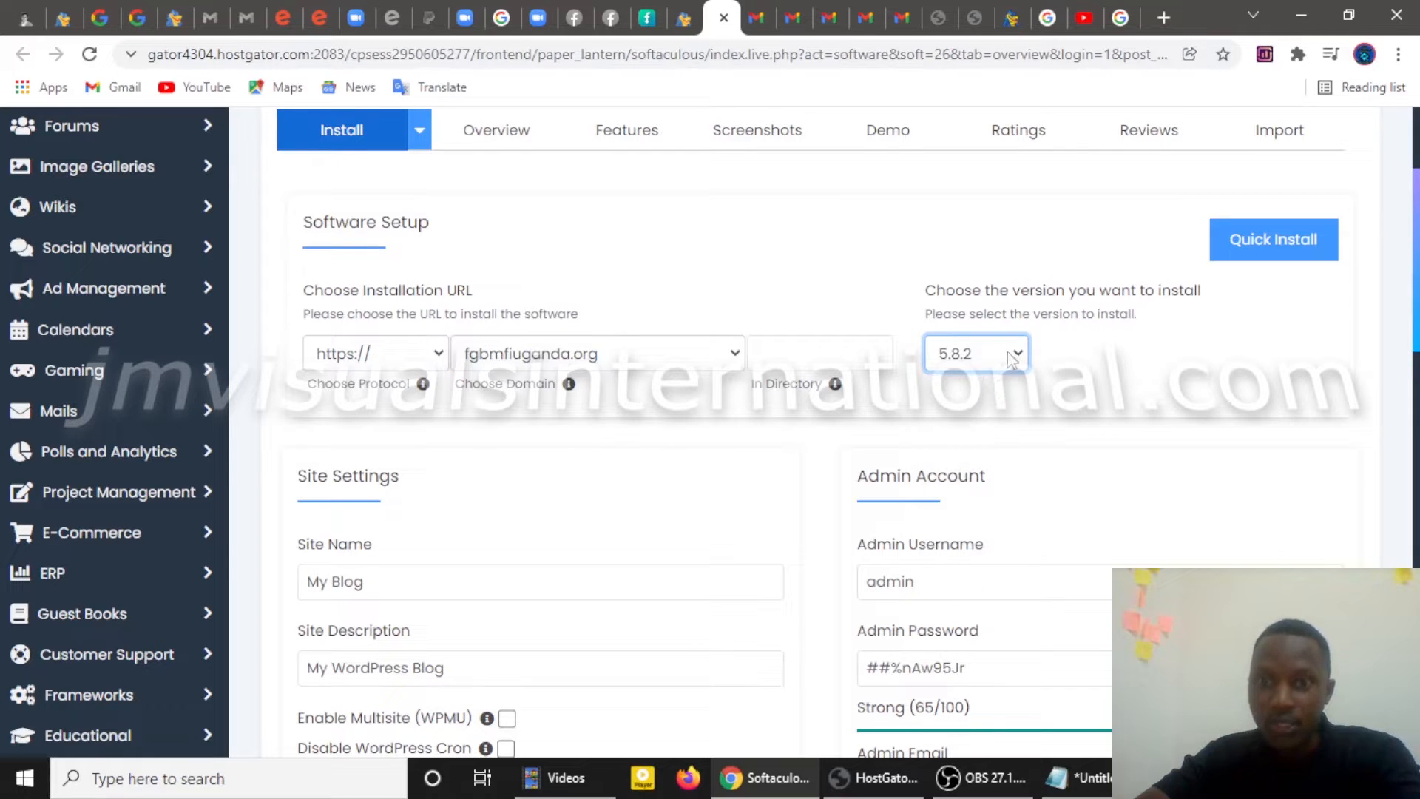
left_click(1019, 357)
left_click(998, 385)
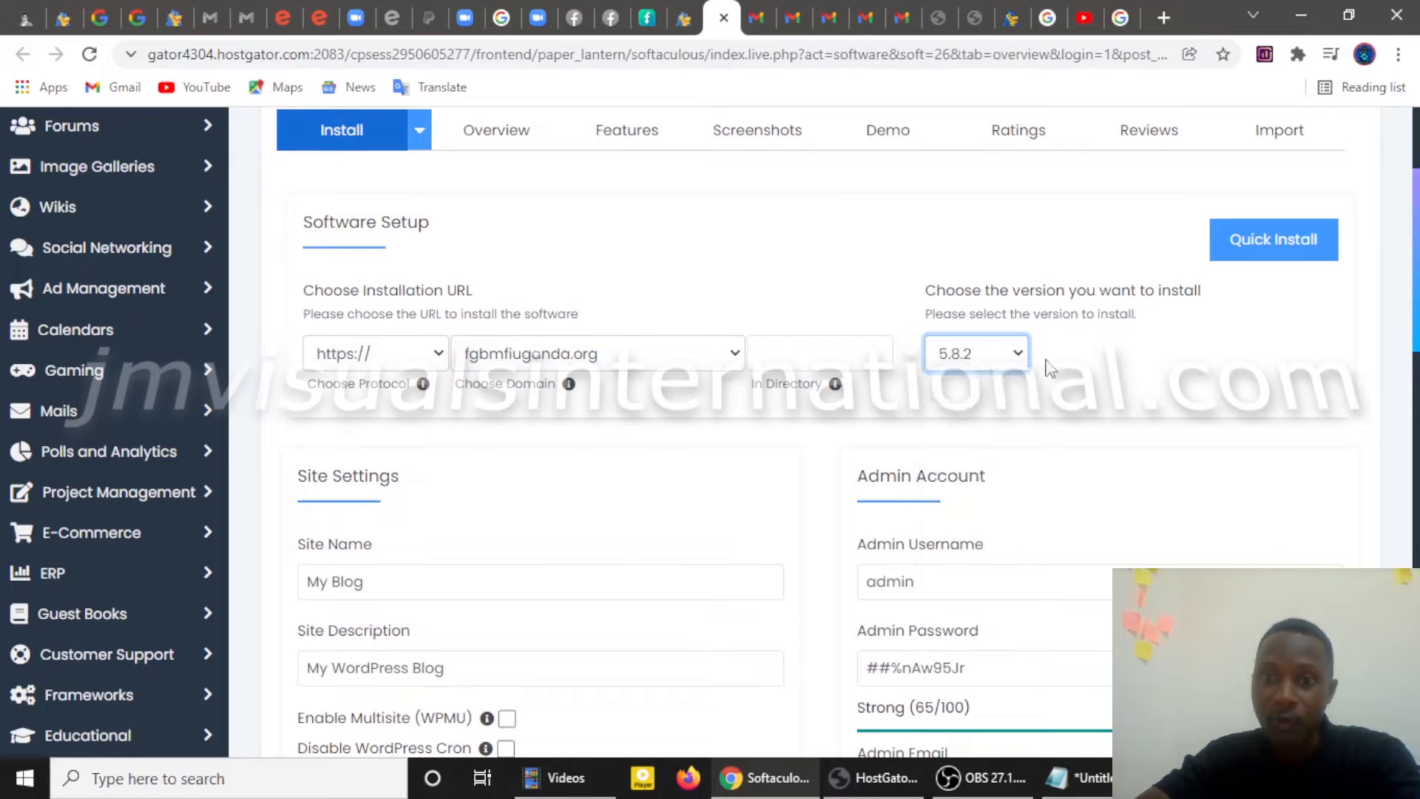
- Replace the default site name in the site settings with "fgbmfiuganda"
scroll(989, 386, "down", 1)
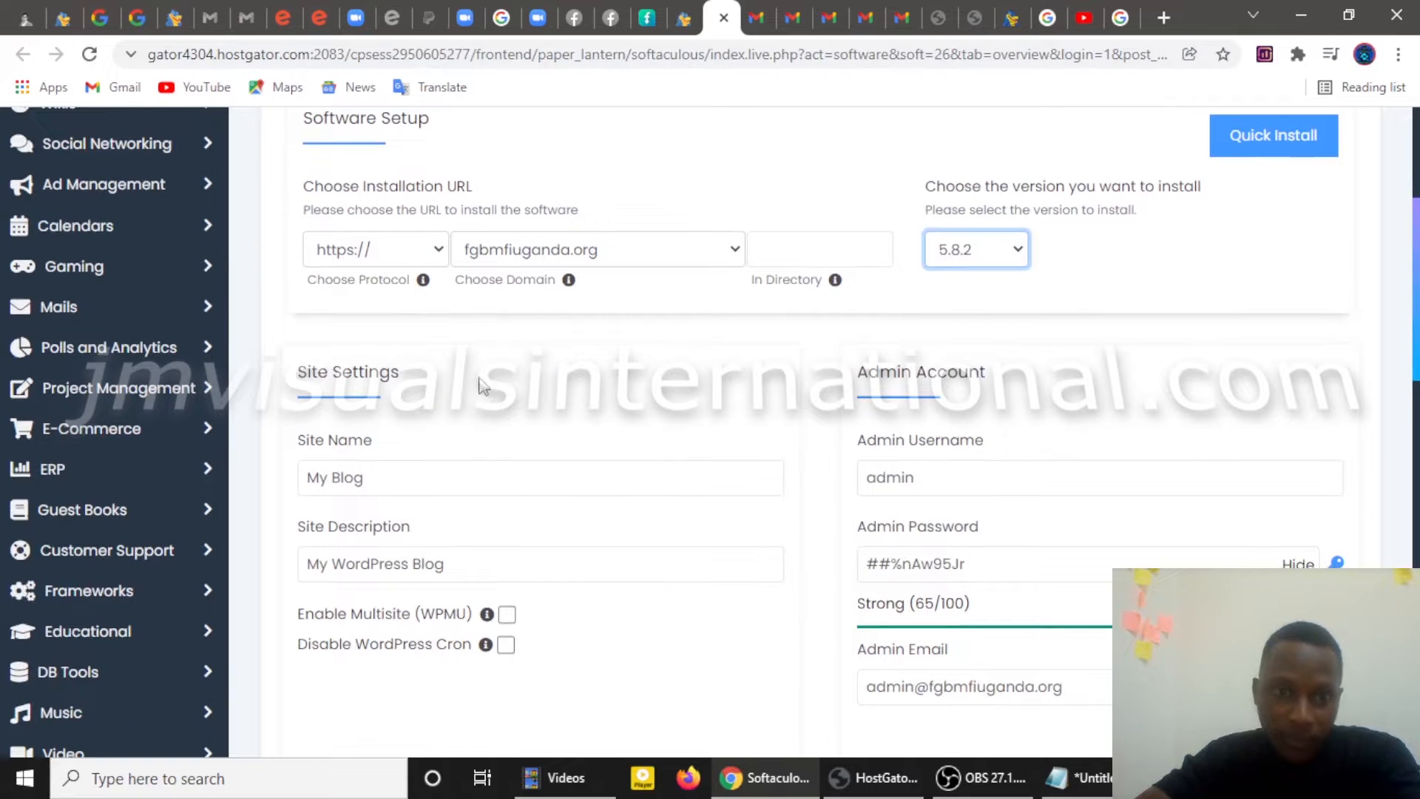
scroll(431, 414, "down", 1)
scroll(435, 295, "up", 4)
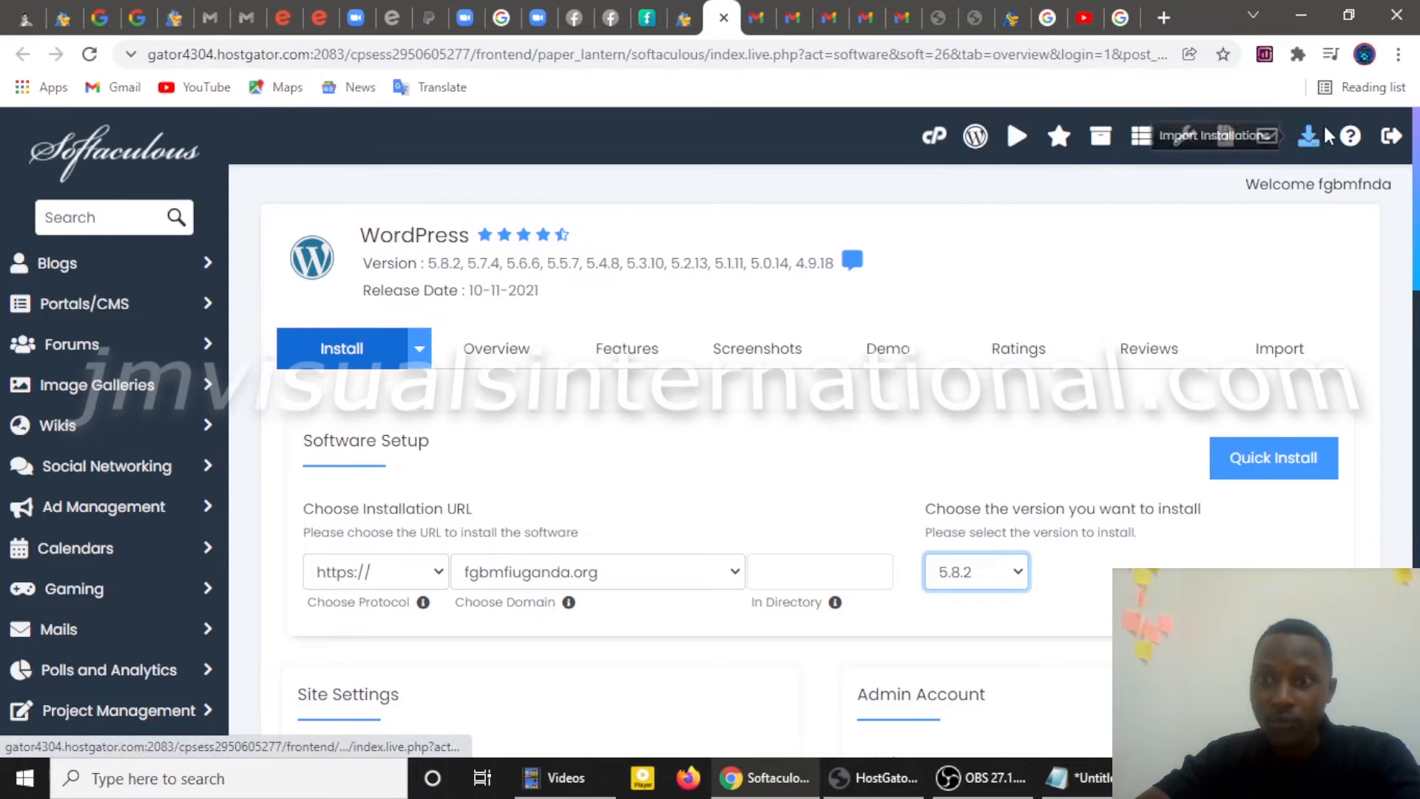
scroll(330, 273, "down", 4)
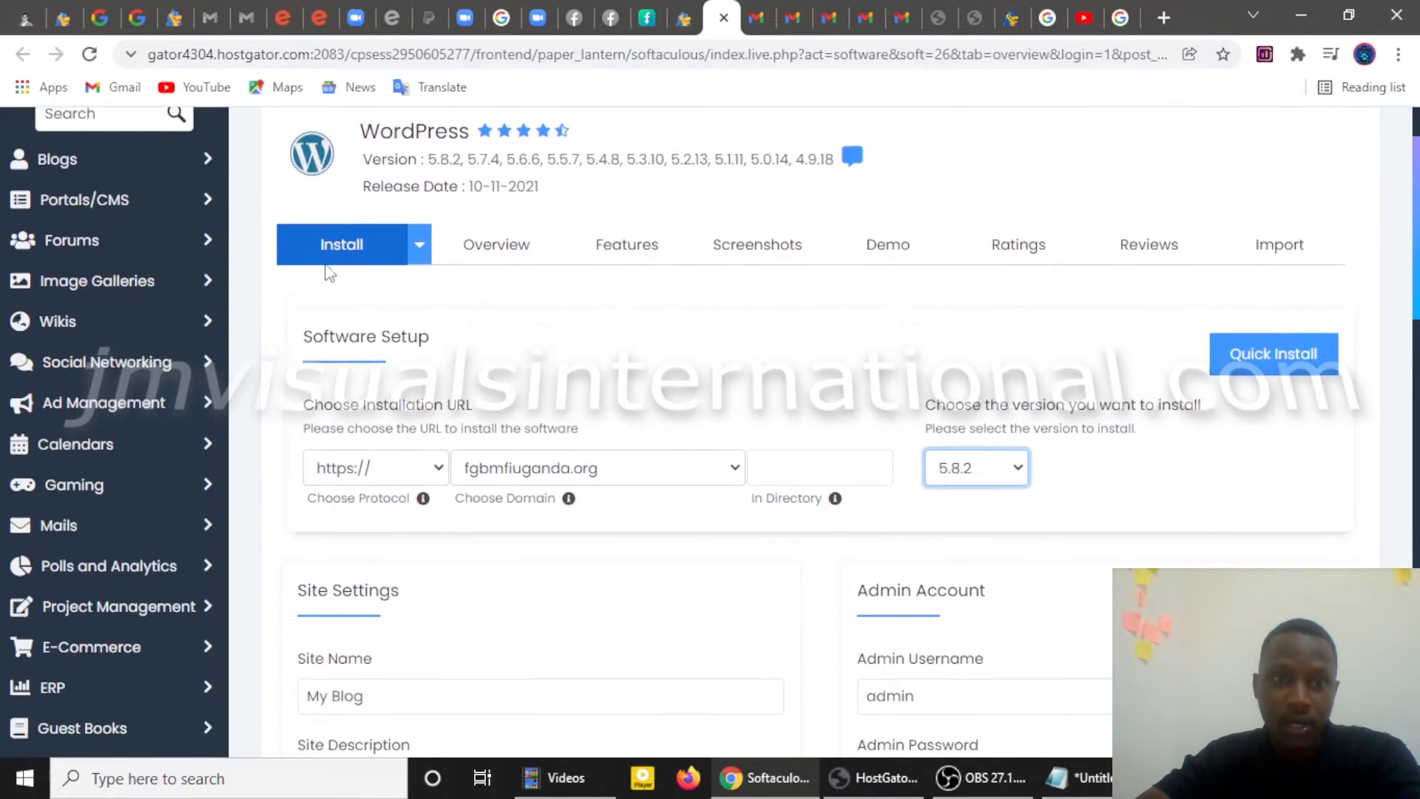
scroll(477, 329, "down", 1)
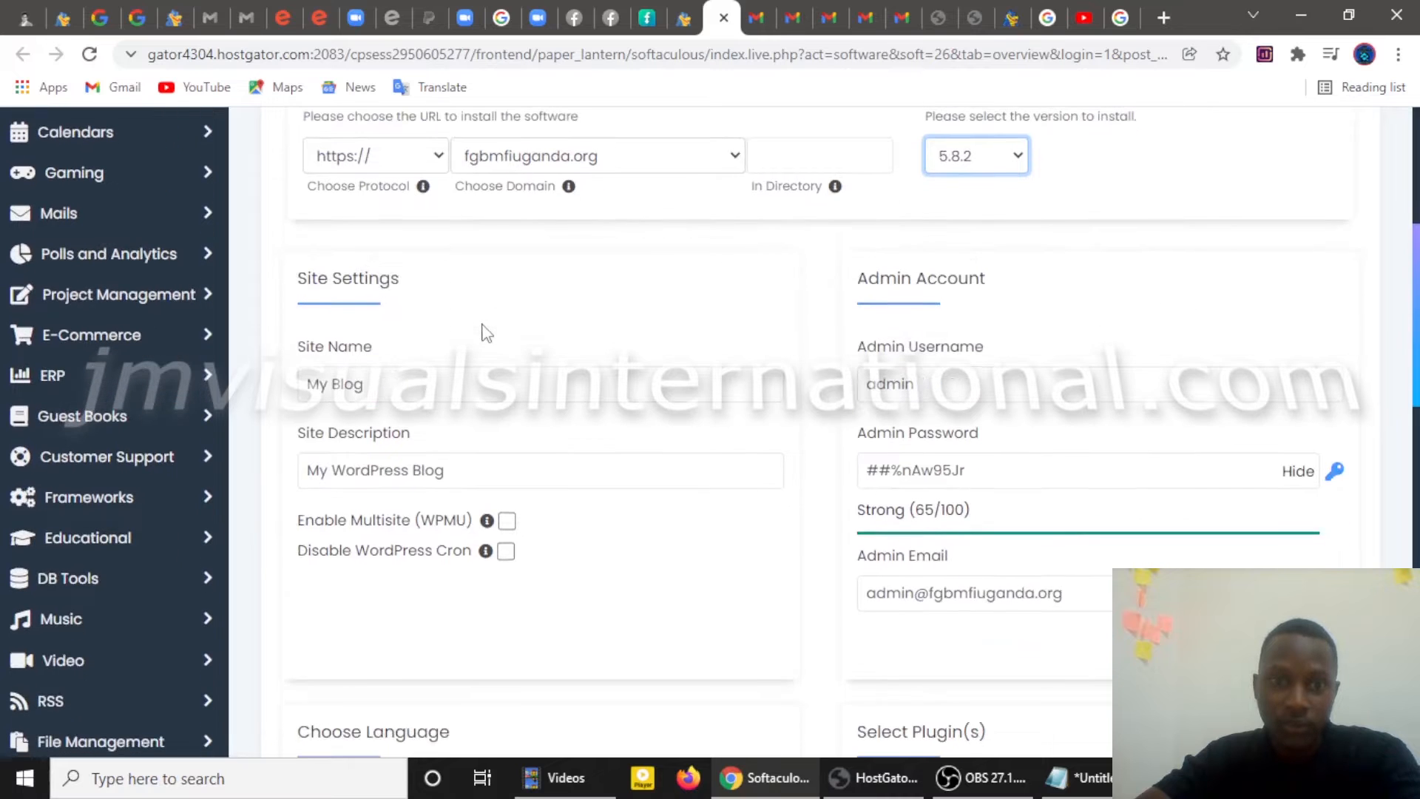
left_click(503, 382)
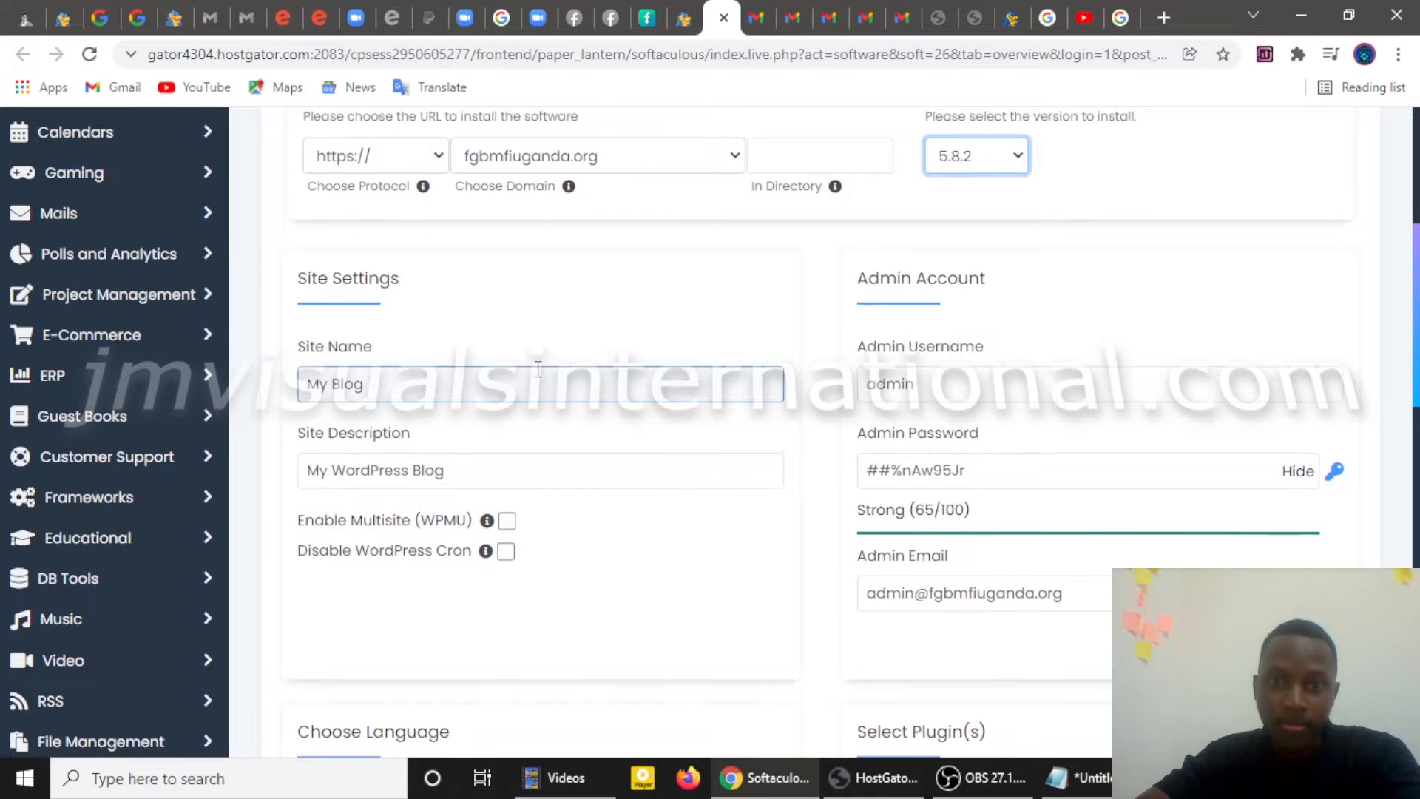
scroll(538, 369, "down", 1)
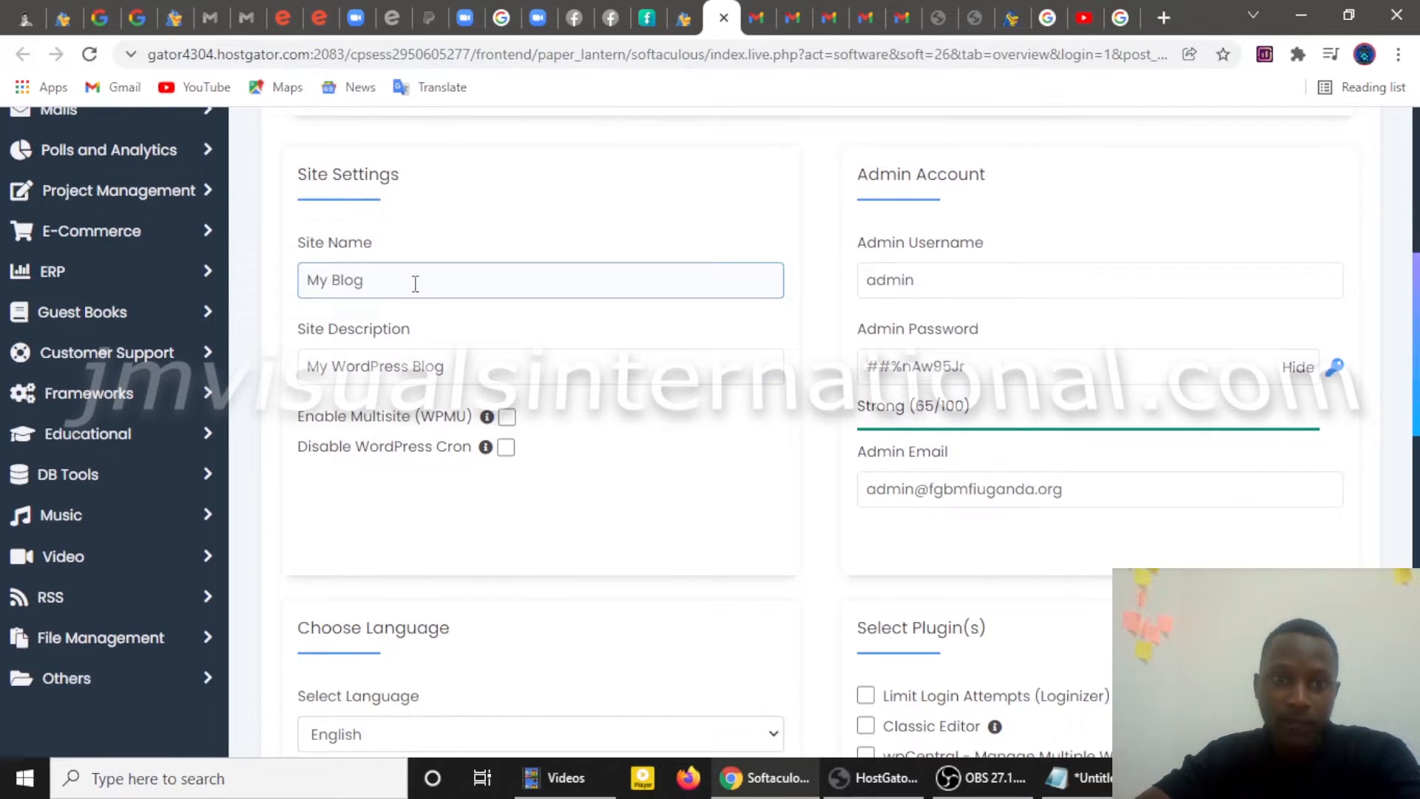
left_click(415, 283)
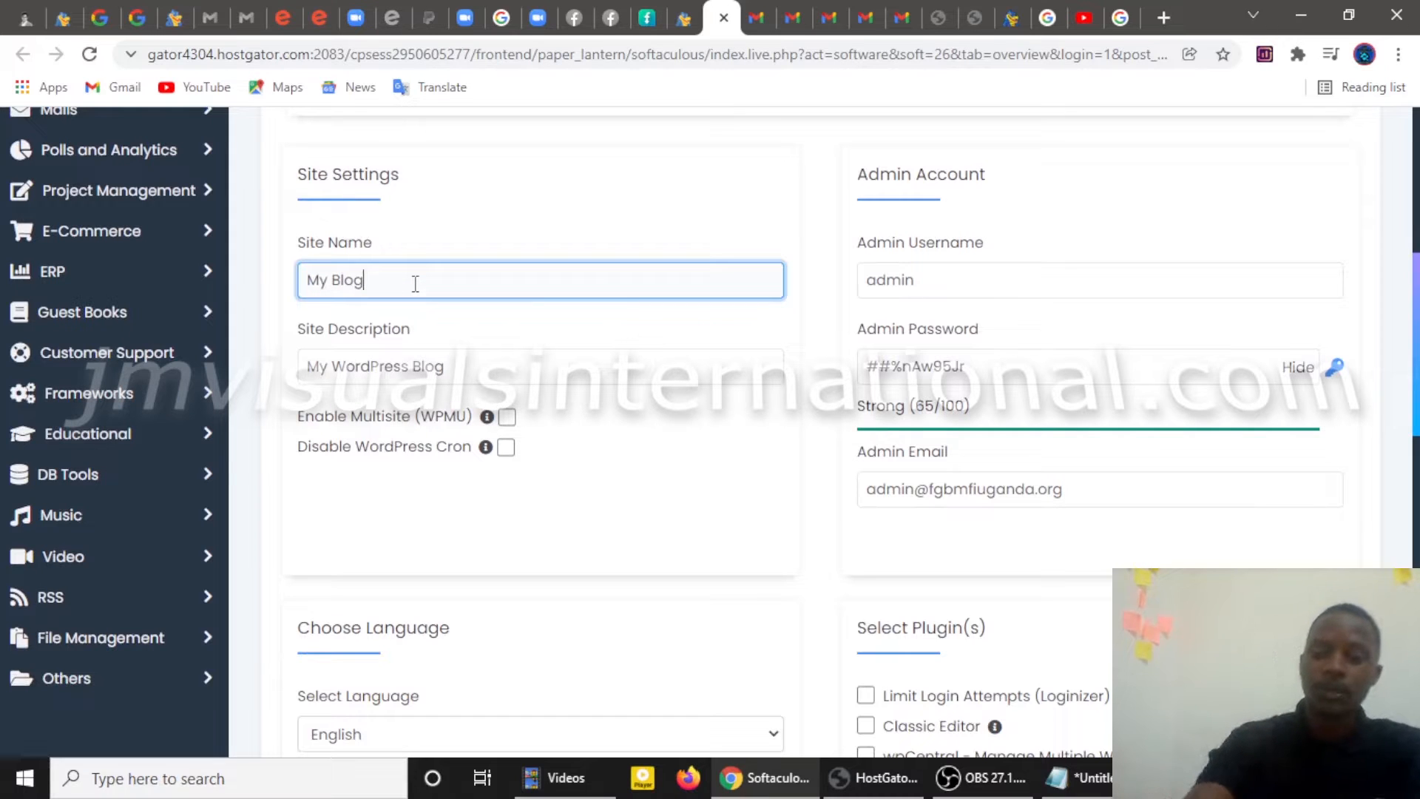
key("BackSpace")
key("BackSpace")
key("BackSpace")
key("BackSpace")
key("BackSpace")
key("BackSpace")
key("BackSpace")
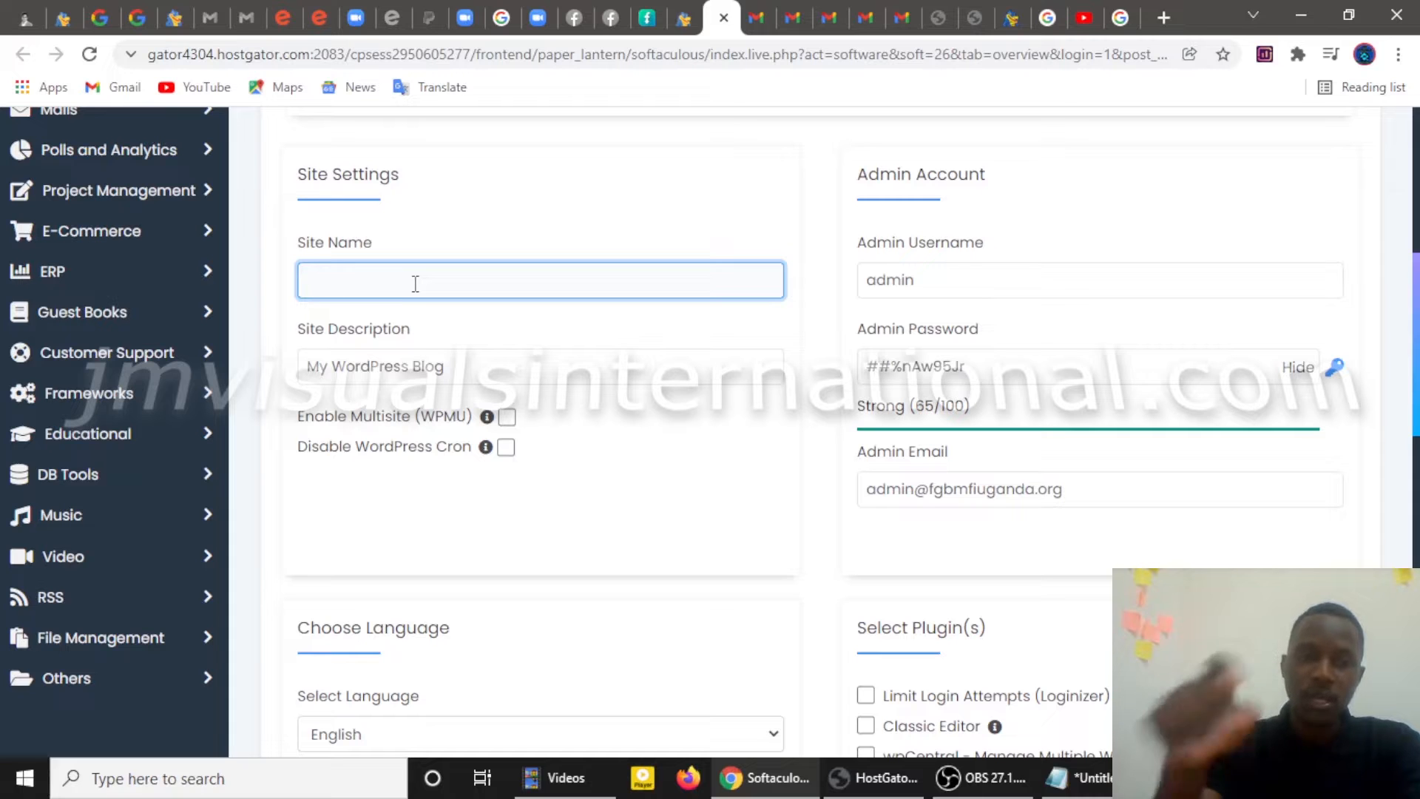
scroll(415, 284, "up", 3)
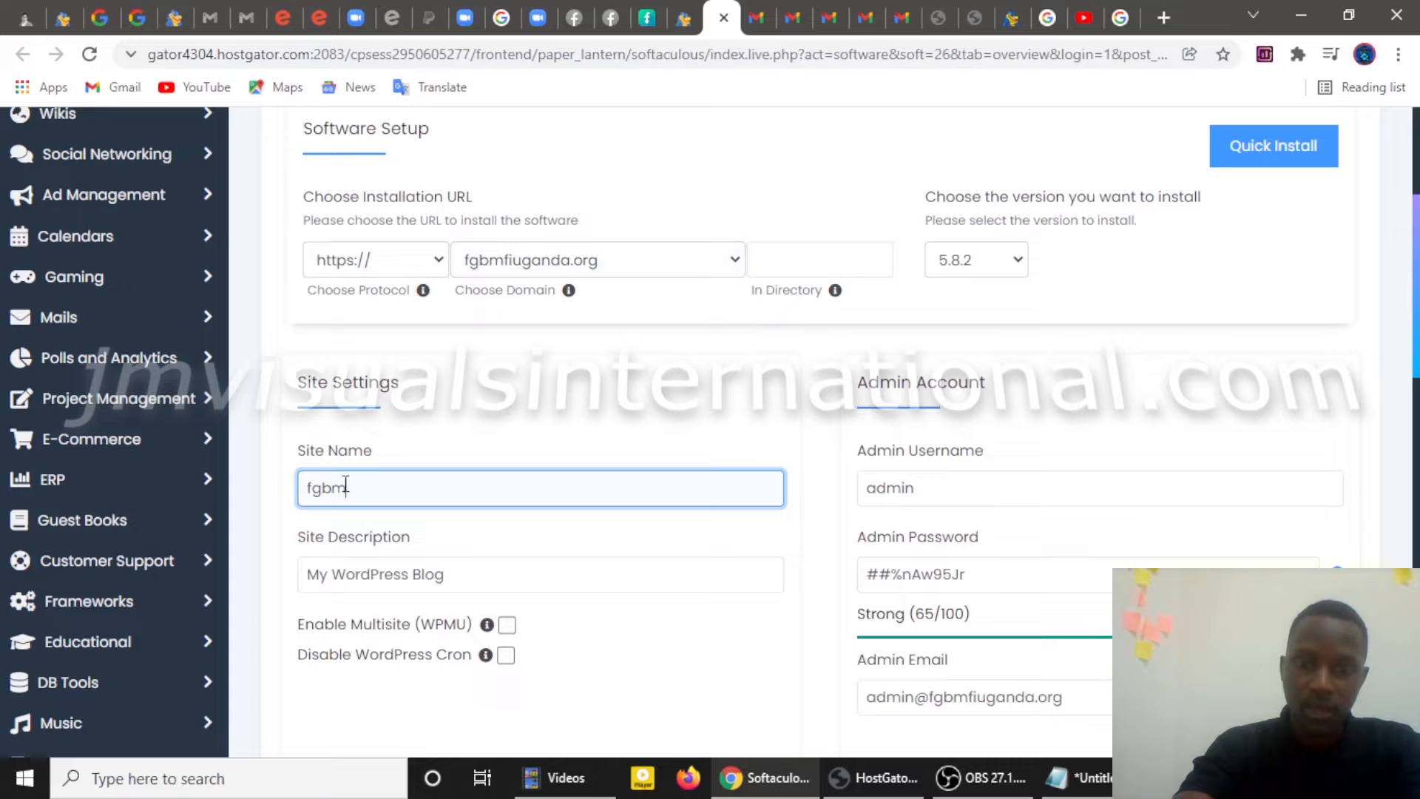
type("fi")
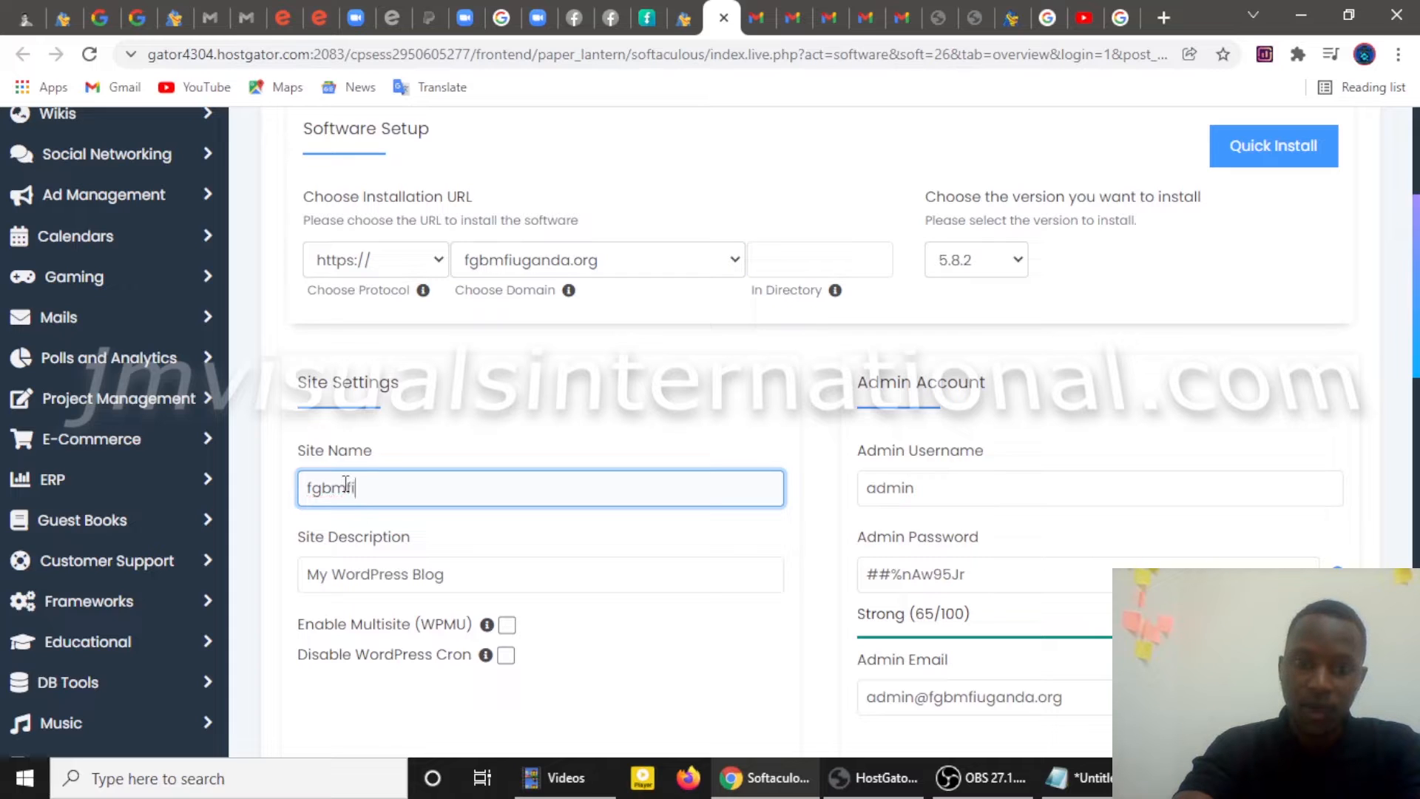
type("uganda")
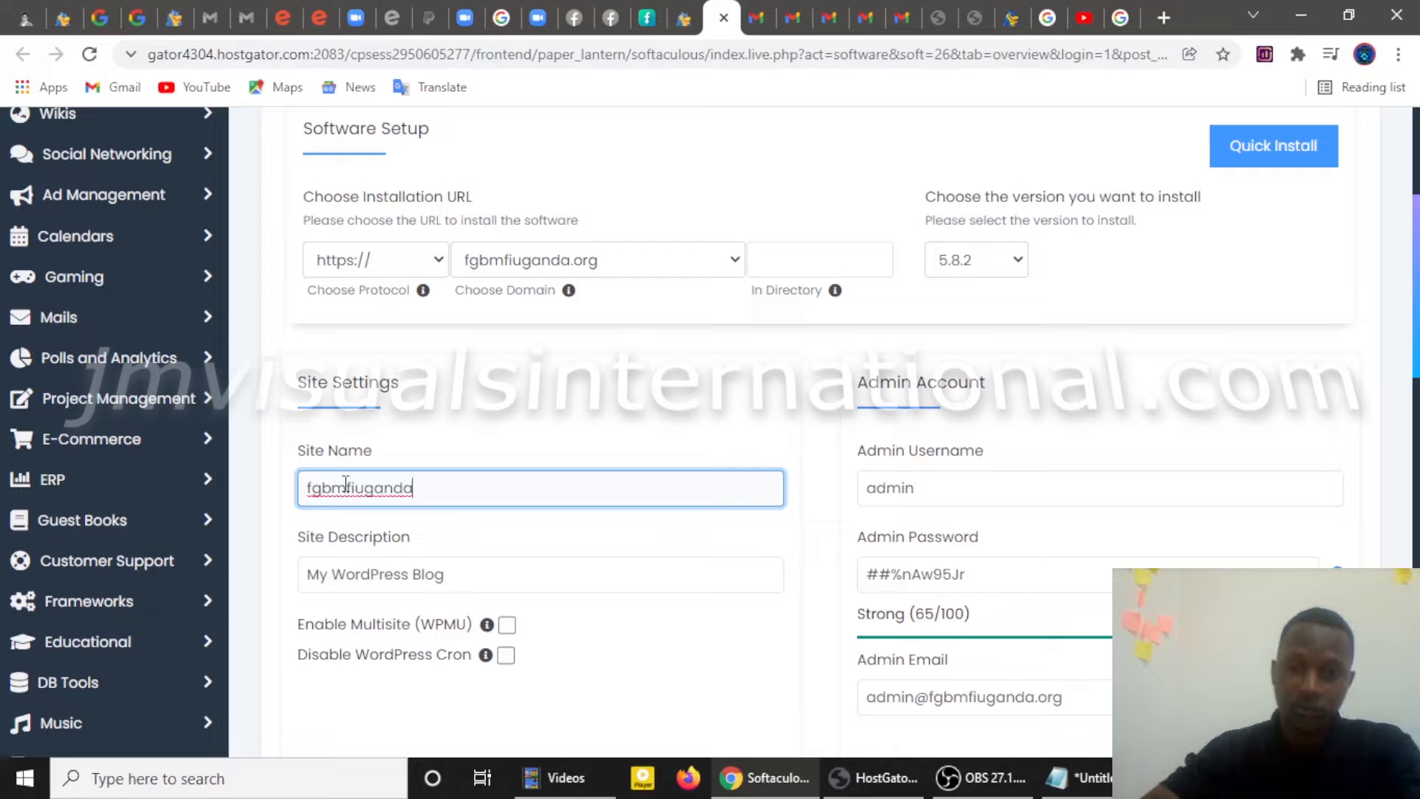
- Check the admin username, keeping it as admin, and hide the characters of the admin password
left_click(946, 485)
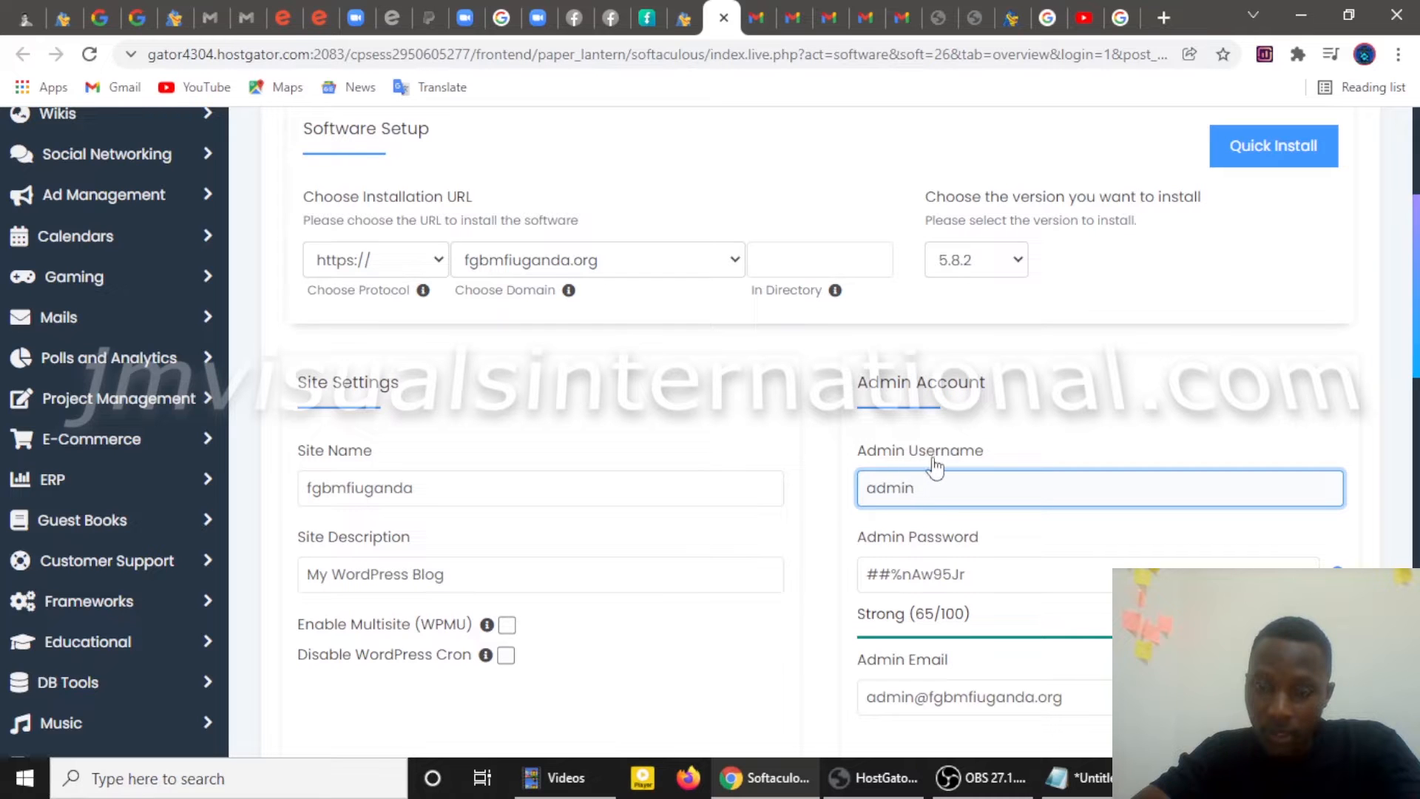
scroll(993, 474, "down", 1)
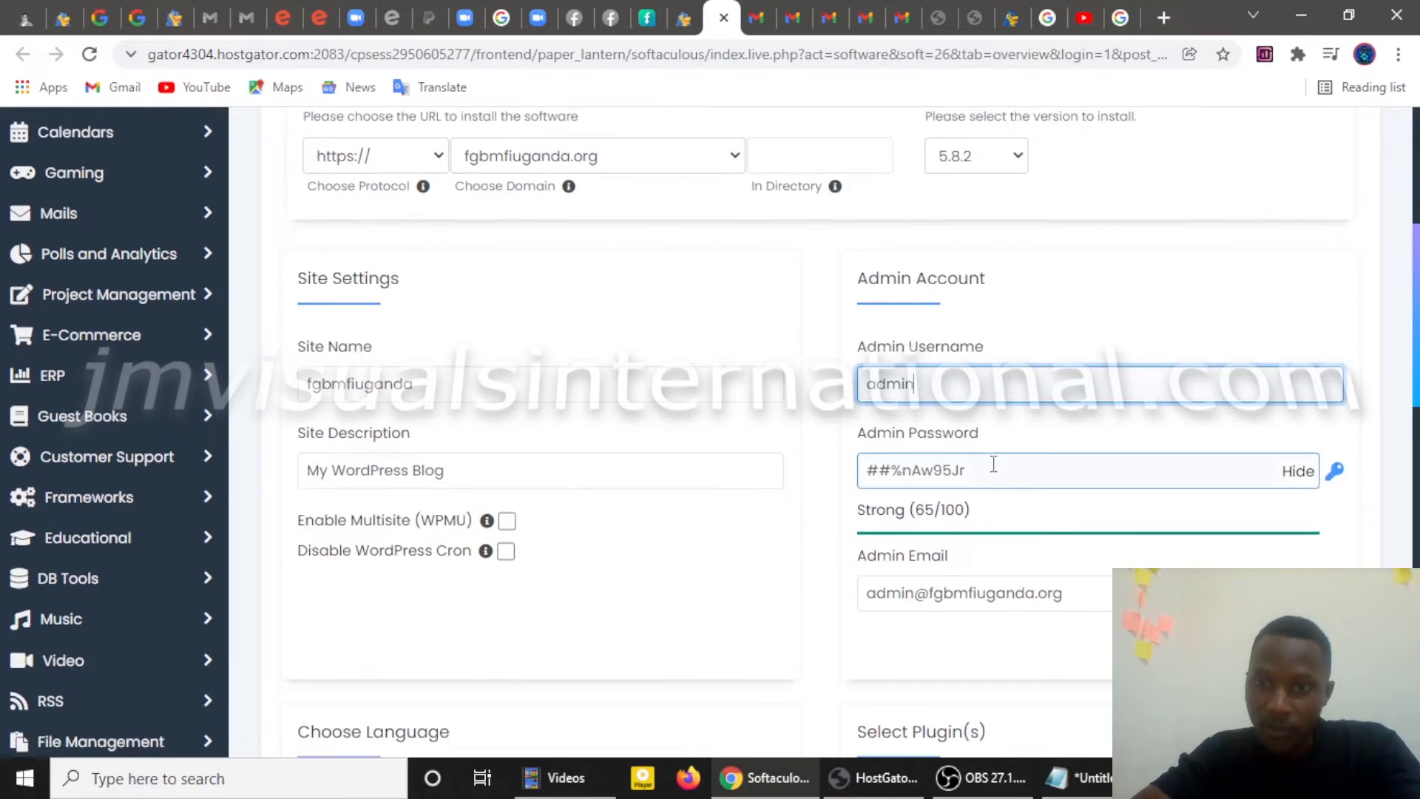
left_click(993, 464)
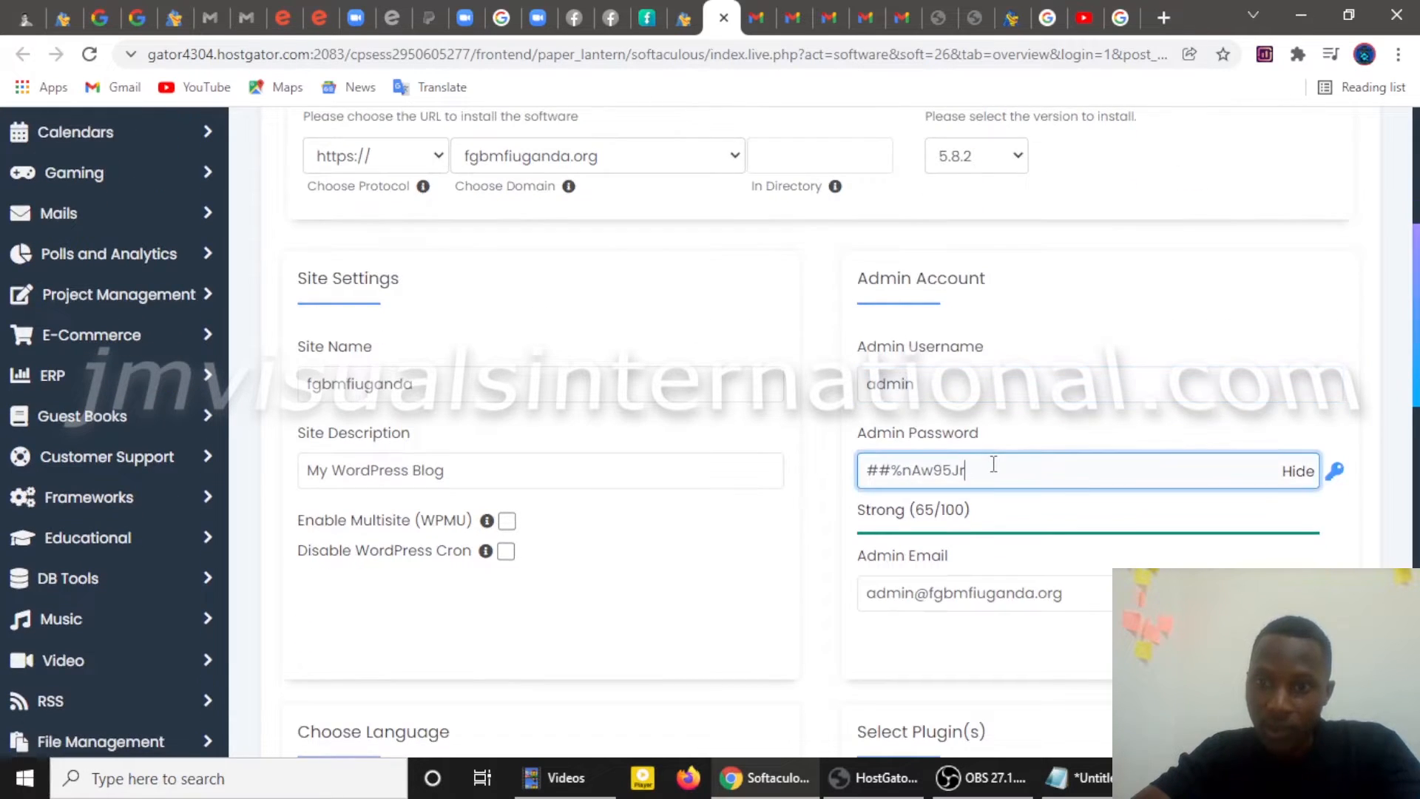
left_click(1298, 471)
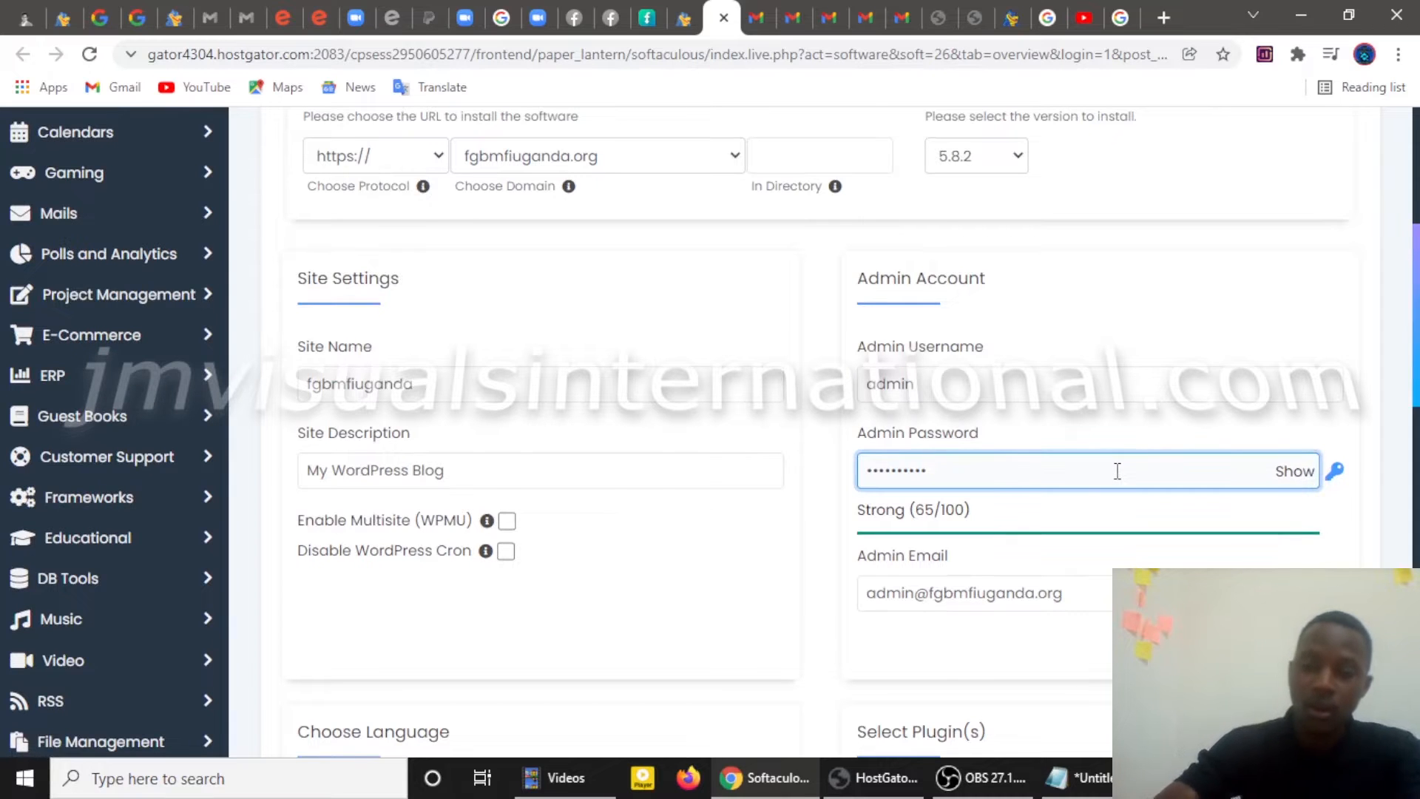
- Clear the generated admin password and enter a new account password in its place
key("BackSpace")
key("BackSpace")
key("BackSpace")
key("BackSpace")
key("BackSpace")
key("BackSpace")
key("BackSpace")
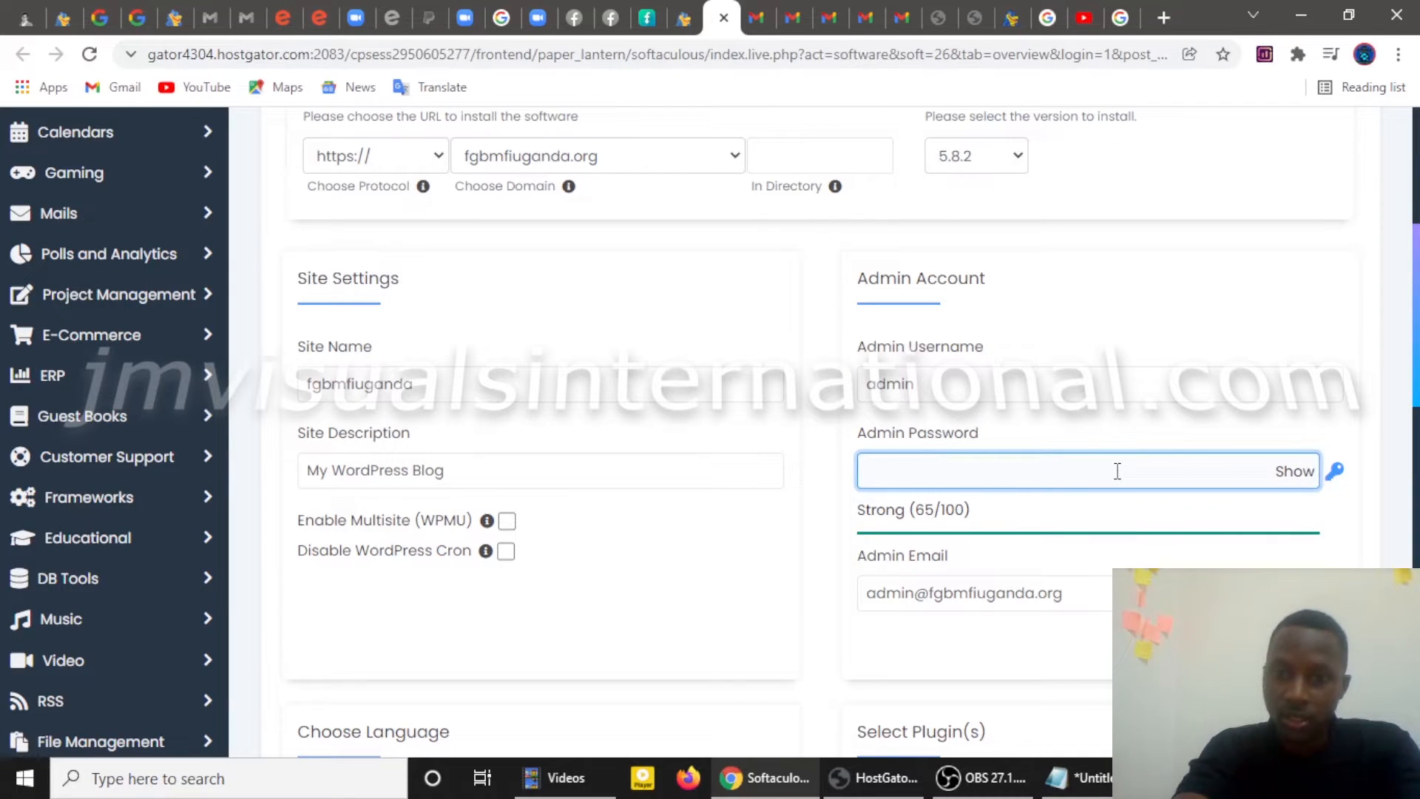
key("BackSpace")
key("BackSpace")
key("BackSpace")
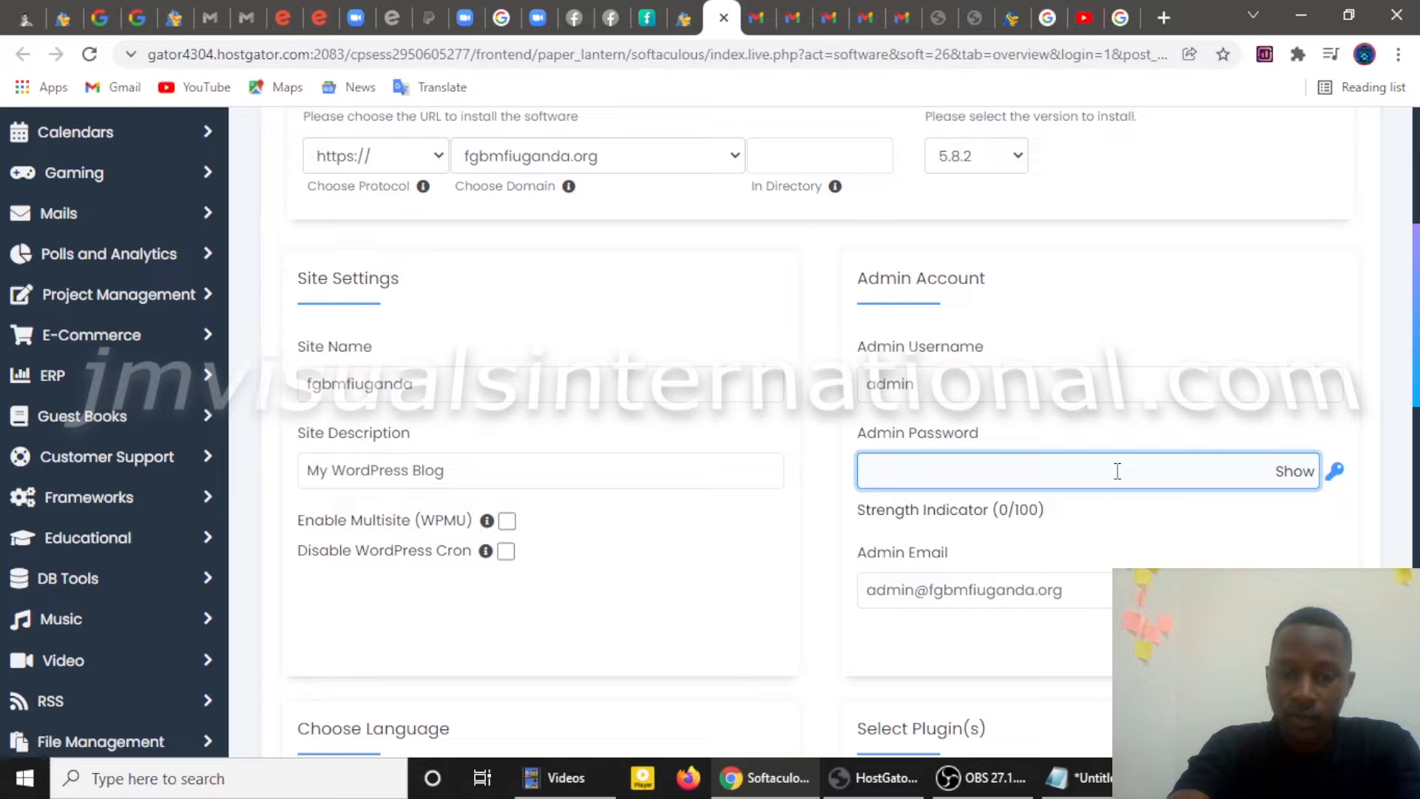
type("*")
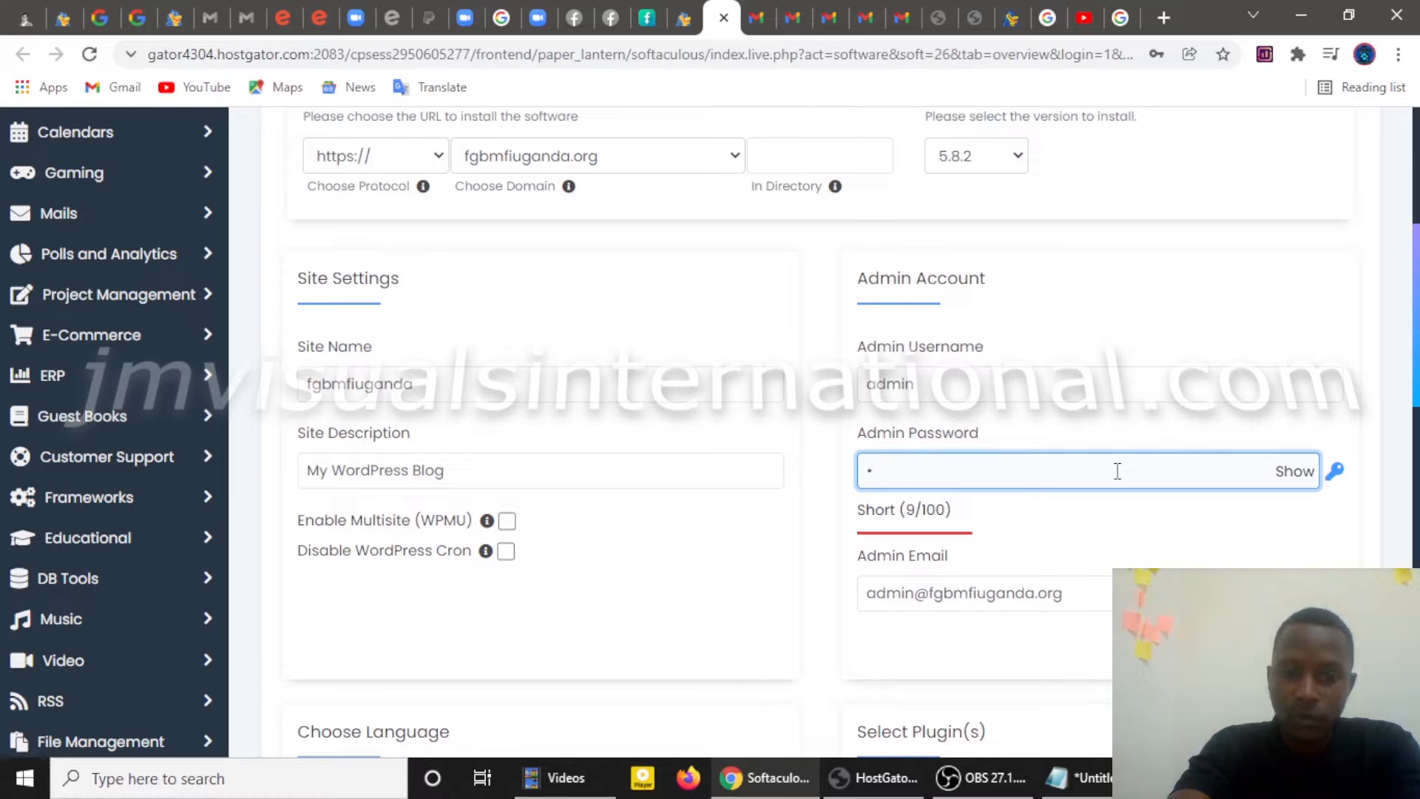
type("***")
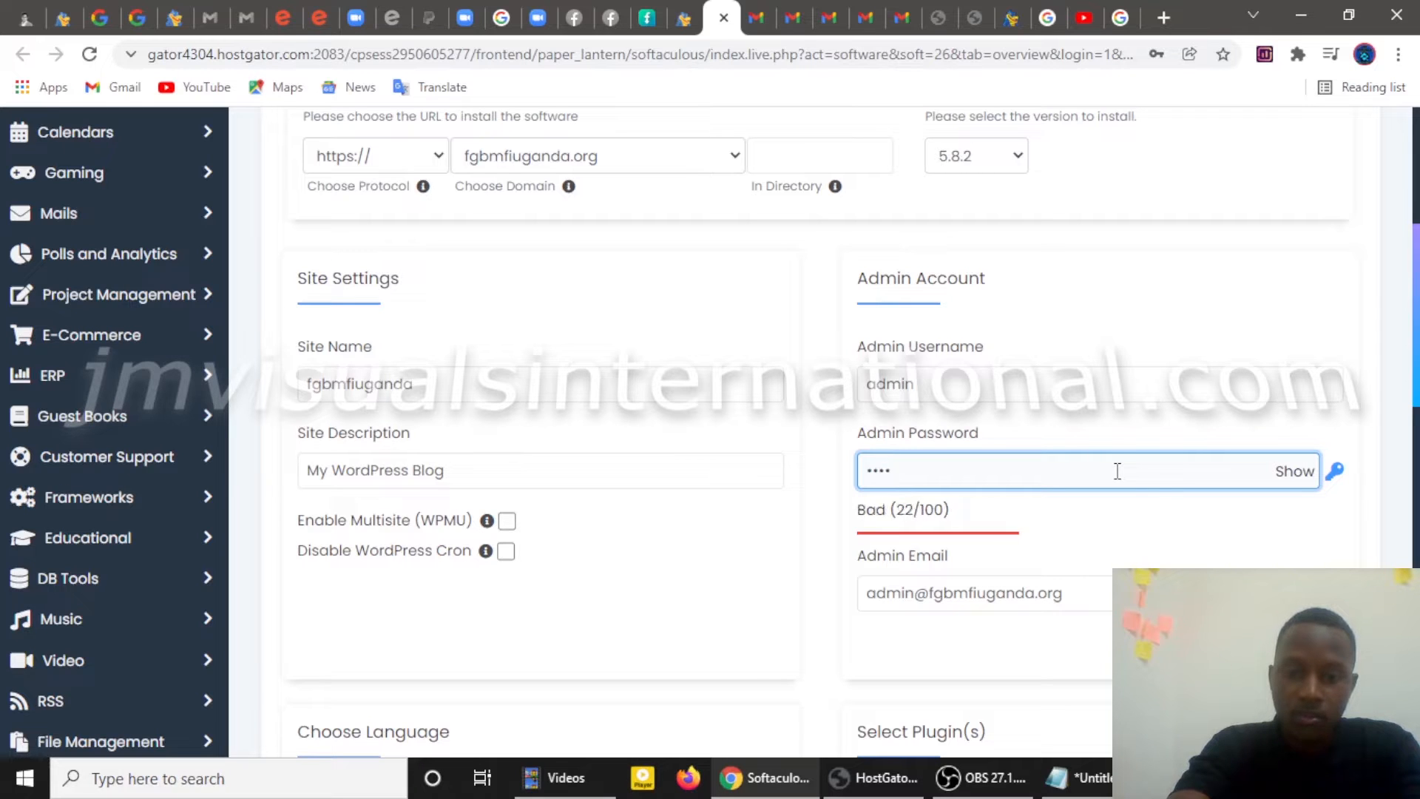
type("*")
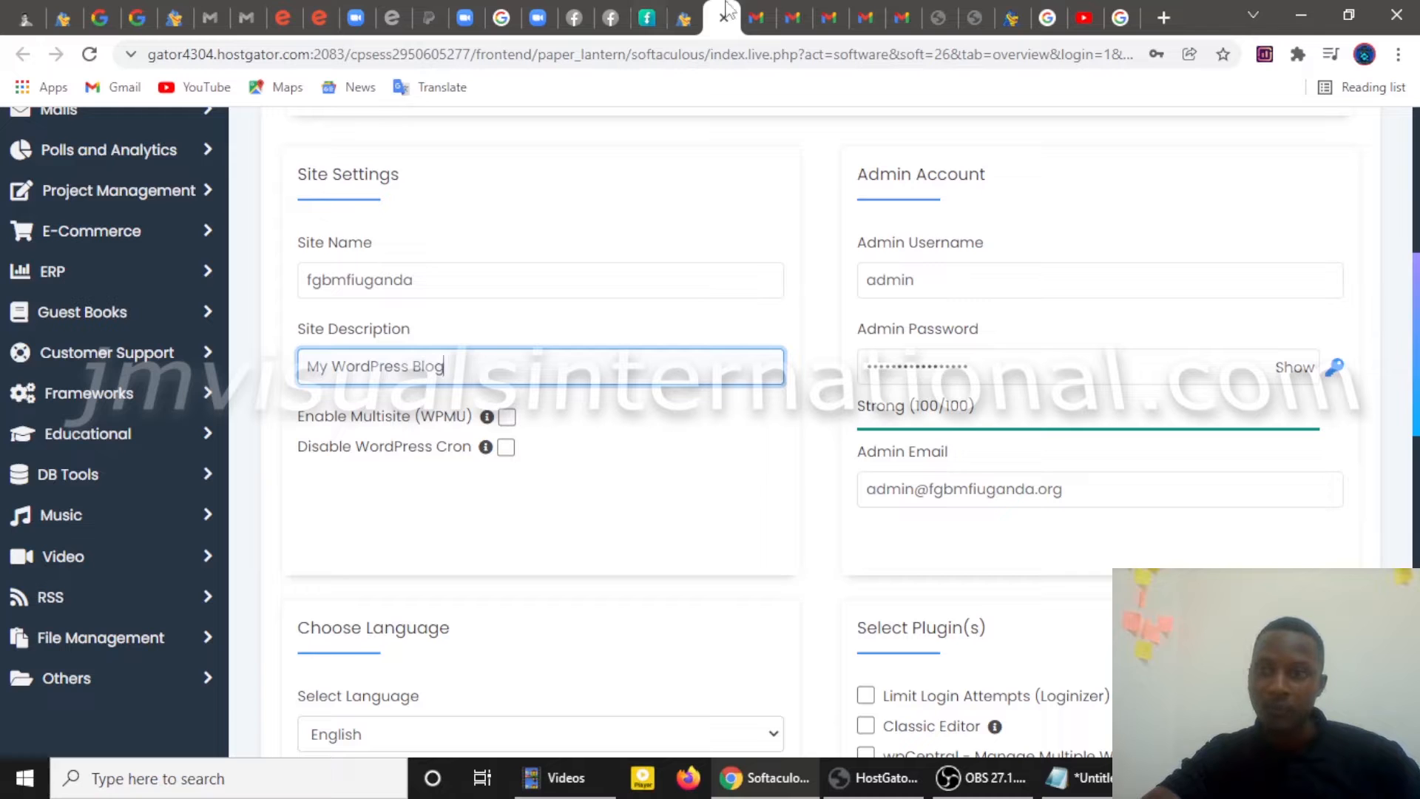
- Search Google for "fgbmfi" in a new browser tab and open the fgbmfi.org home page
left_click(1167, 15)
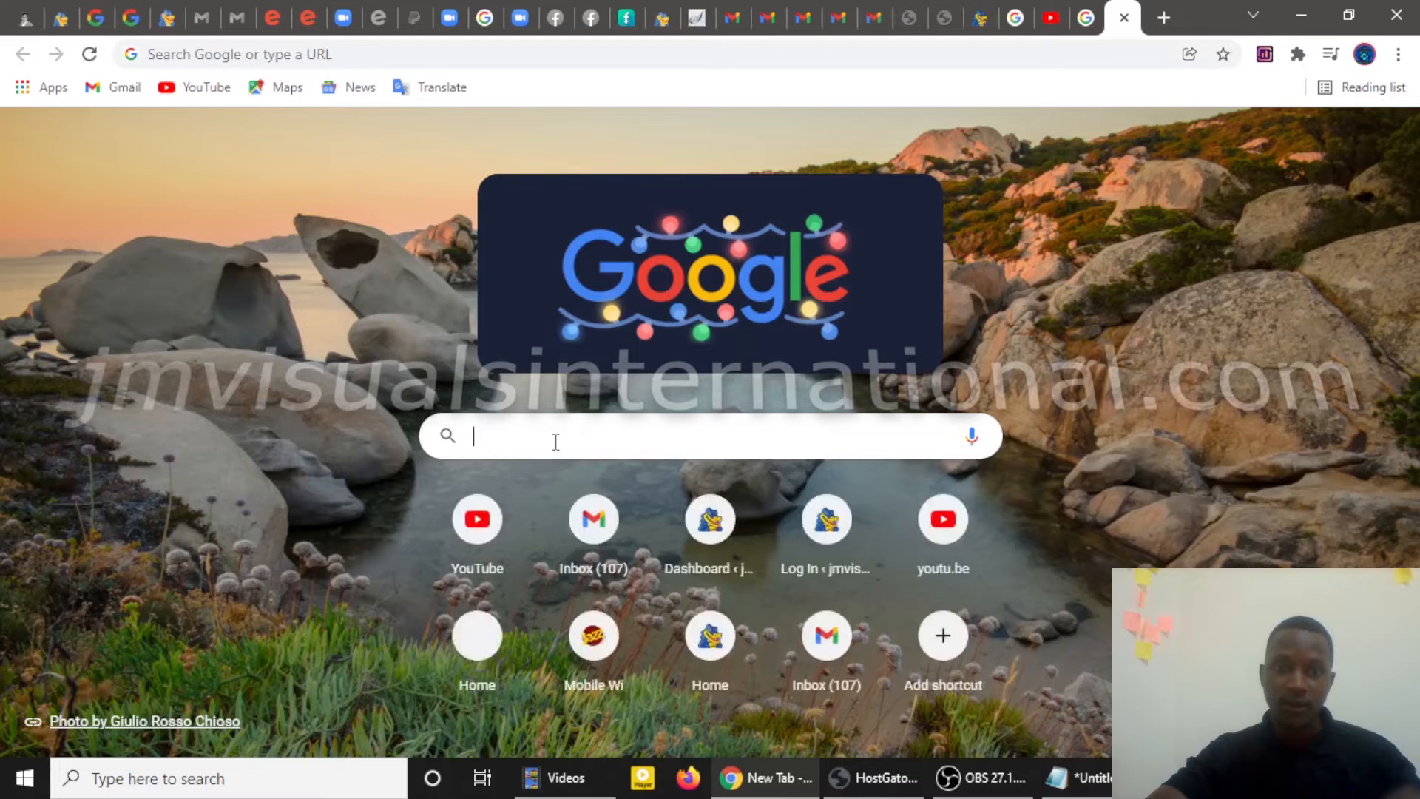
left_click(556, 442)
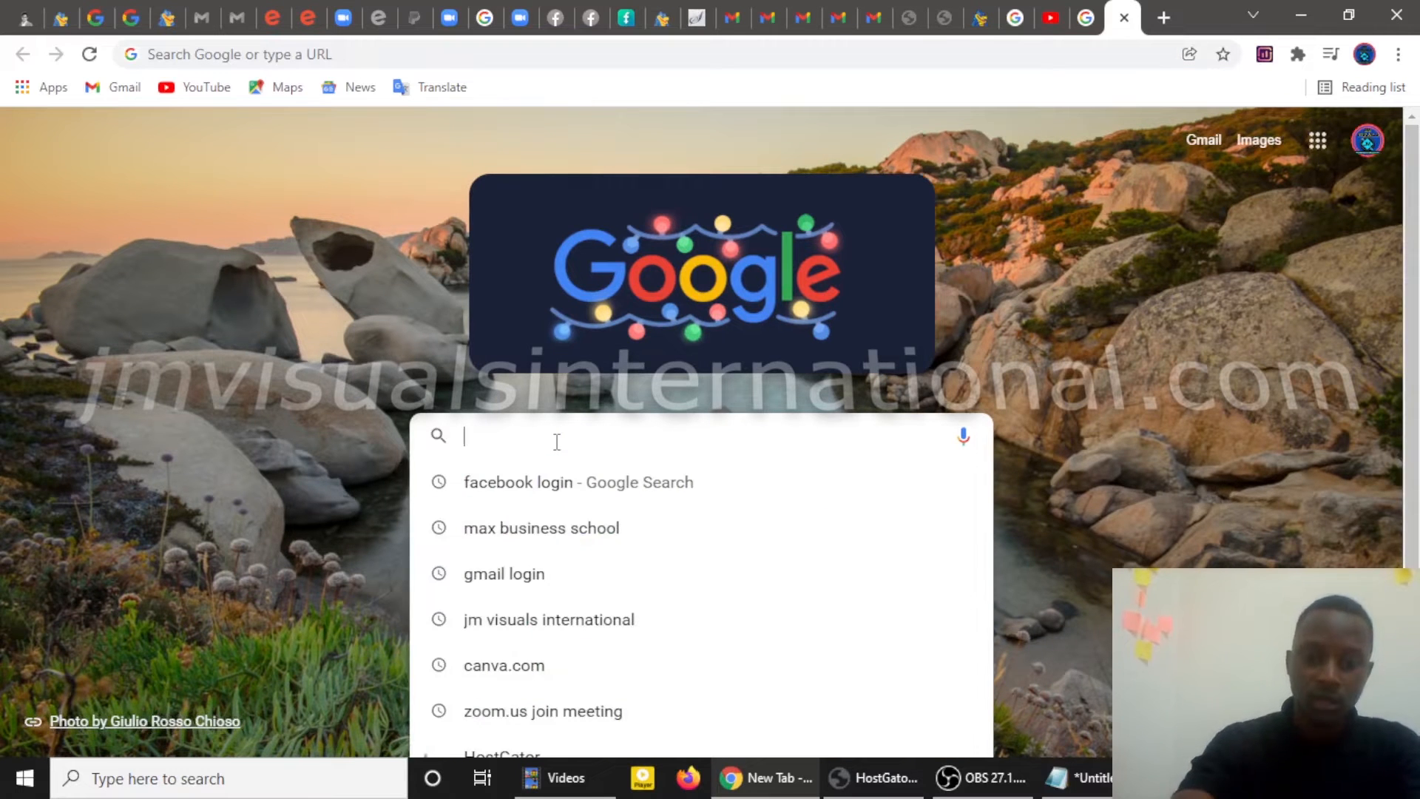
type("fg")
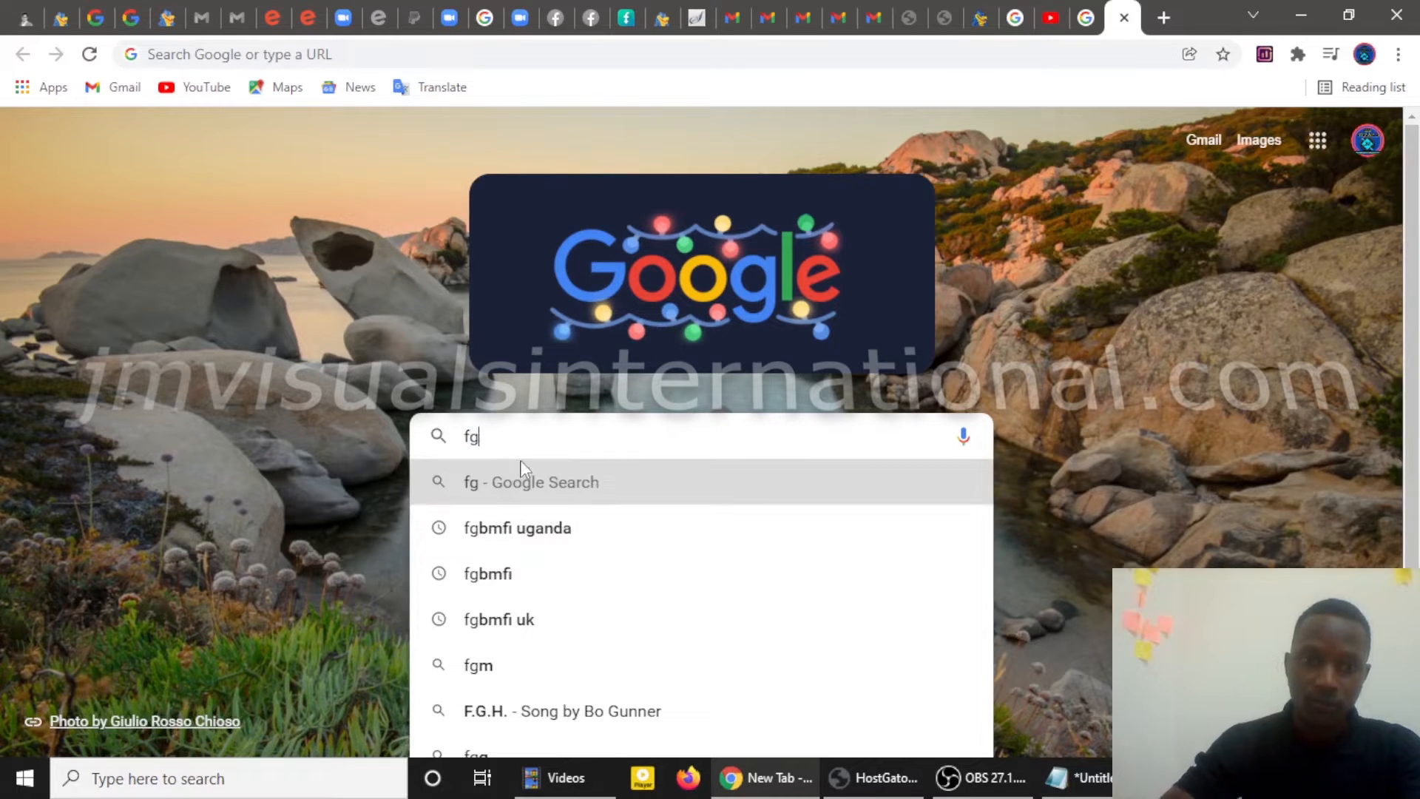
type("bm")
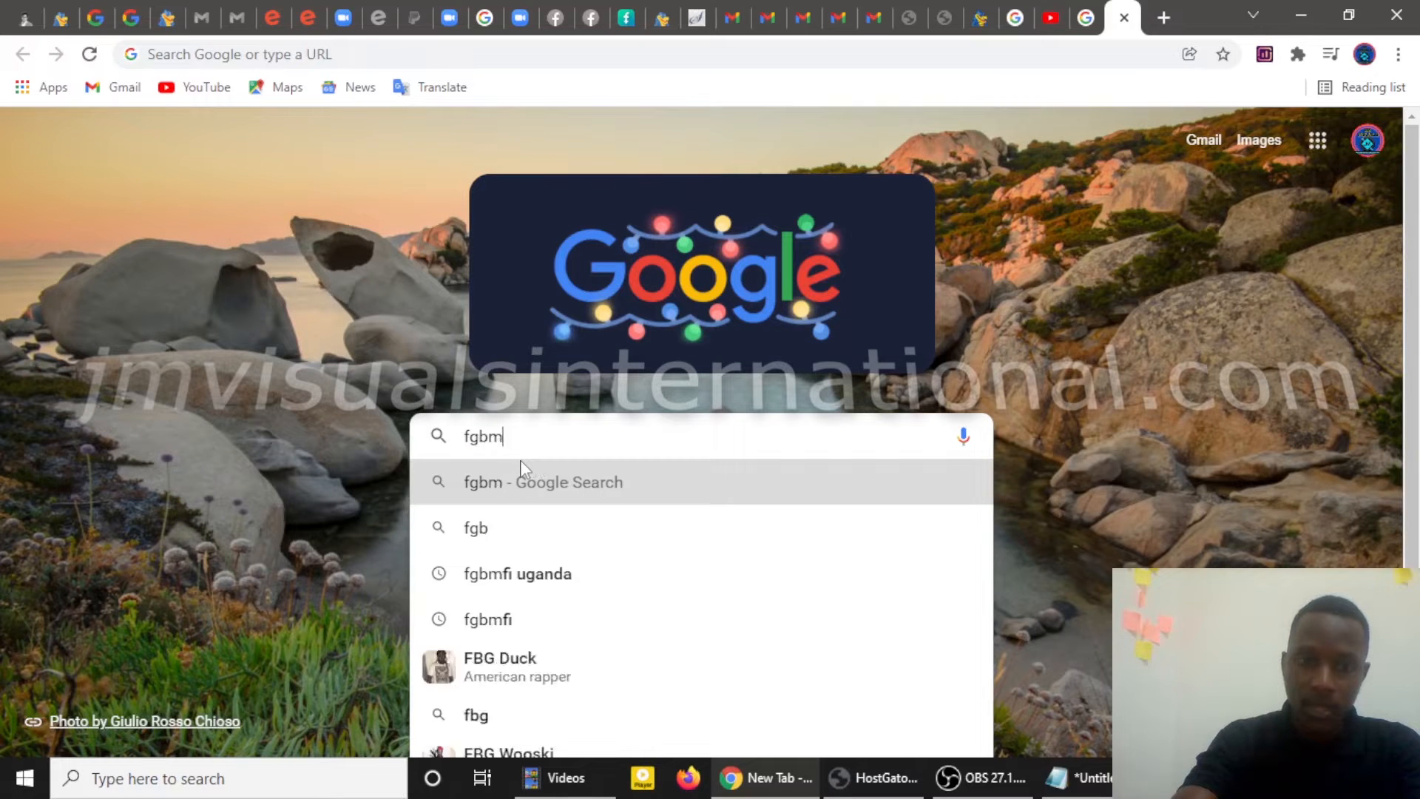
type("fi")
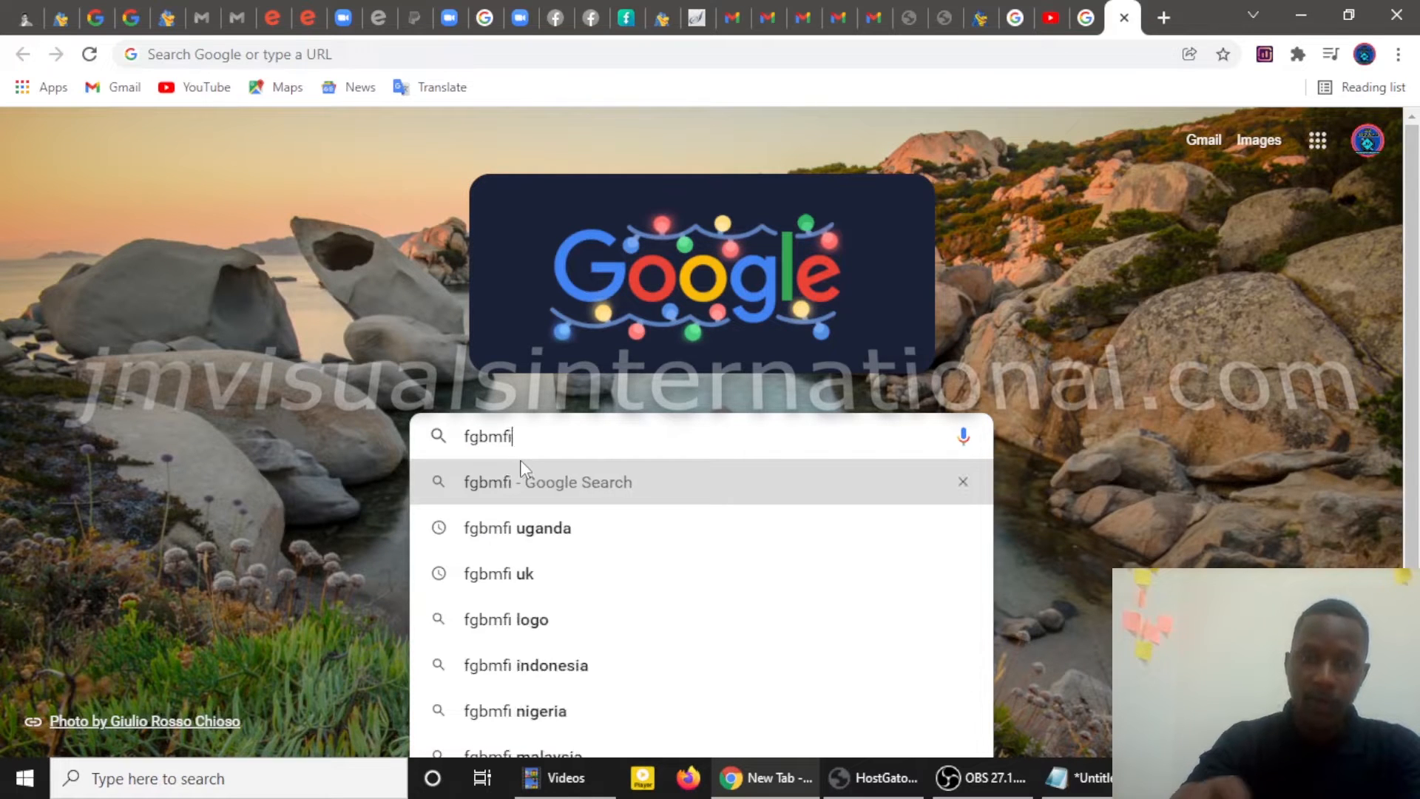
left_click(475, 488)
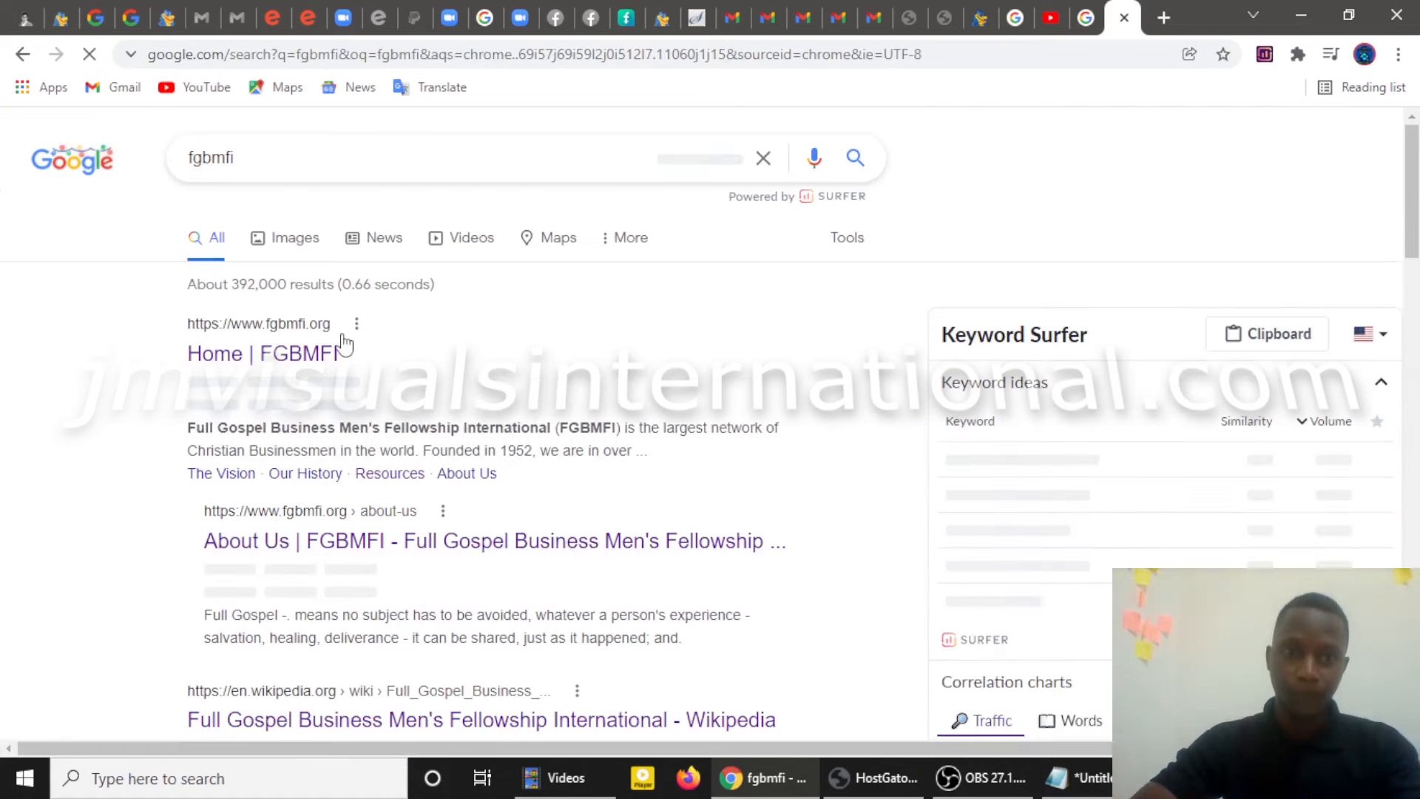
left_click(319, 363)
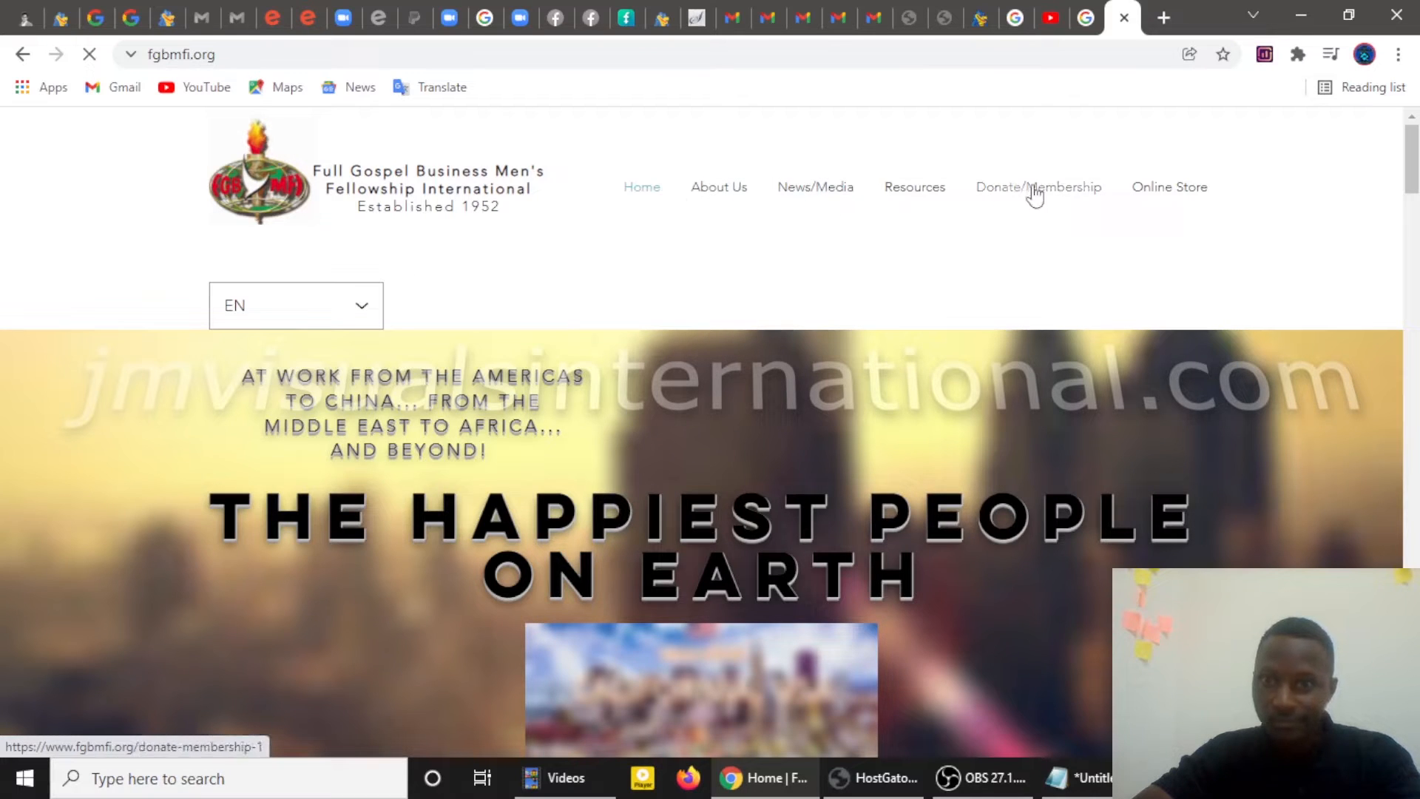
- Look over the fgbmfi.org home page and copy "Full Gospel Business Men's Fellowship International" from its header
scroll(1152, 325, "down", 7)
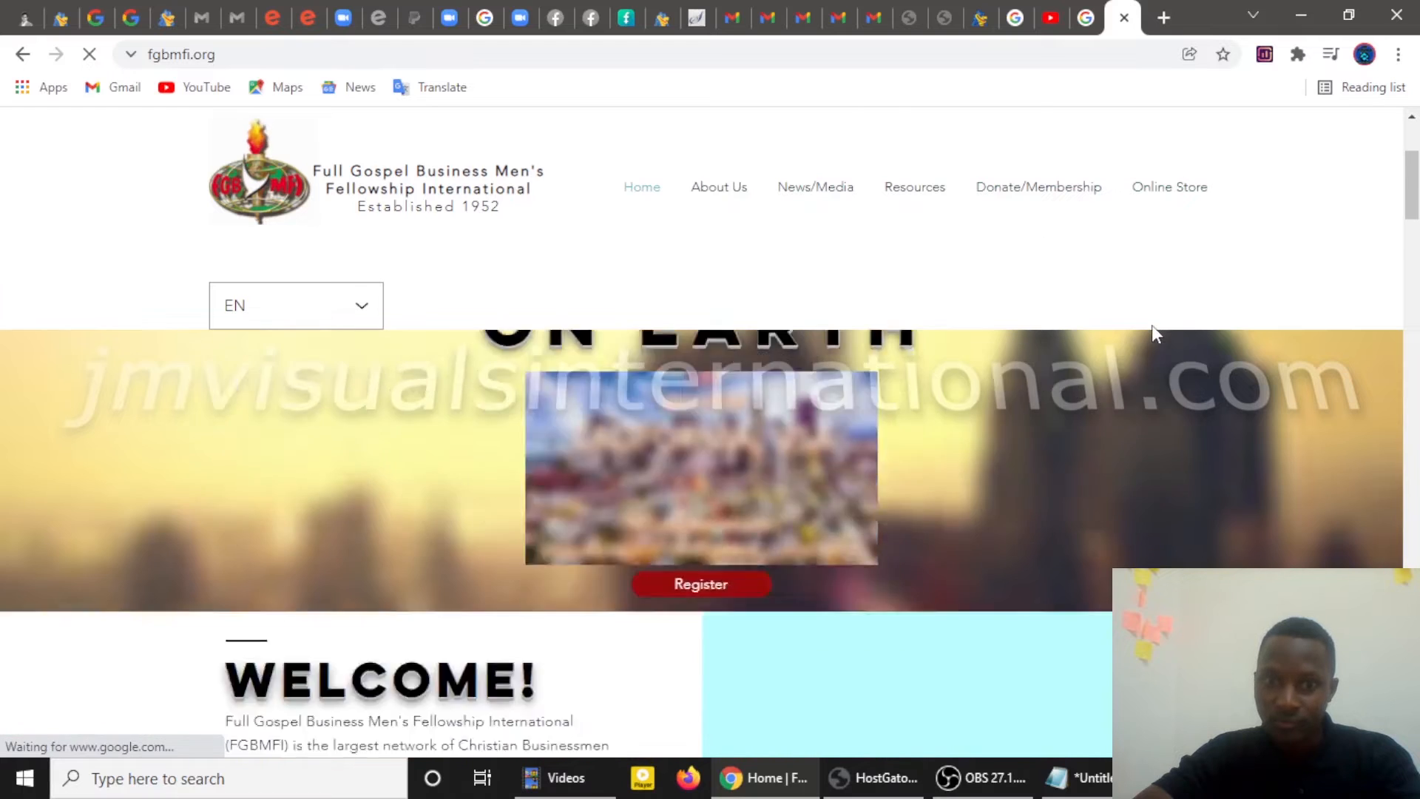
scroll(1151, 326, "up", 5)
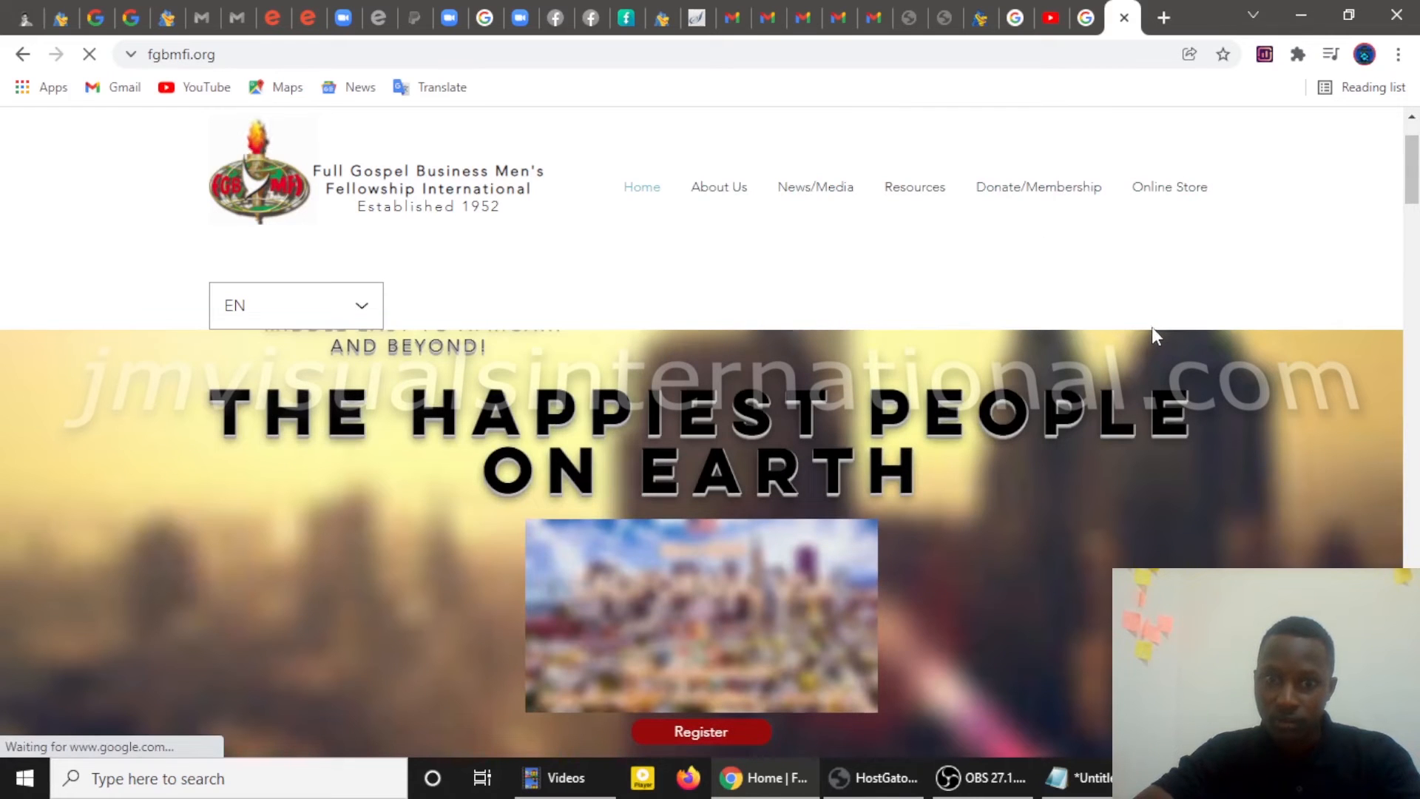
scroll(1159, 385, "up", 1)
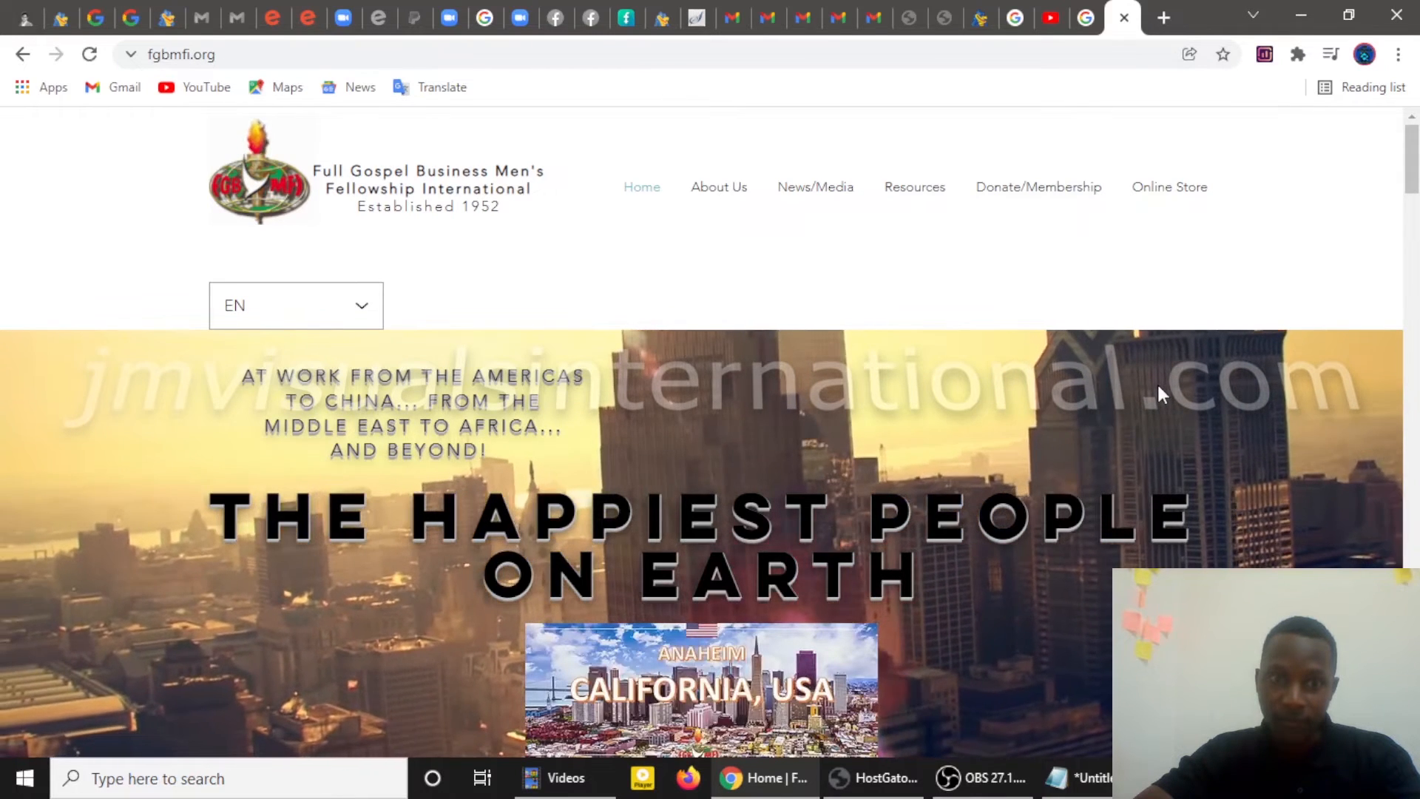
scroll(1181, 444, "down", 3)
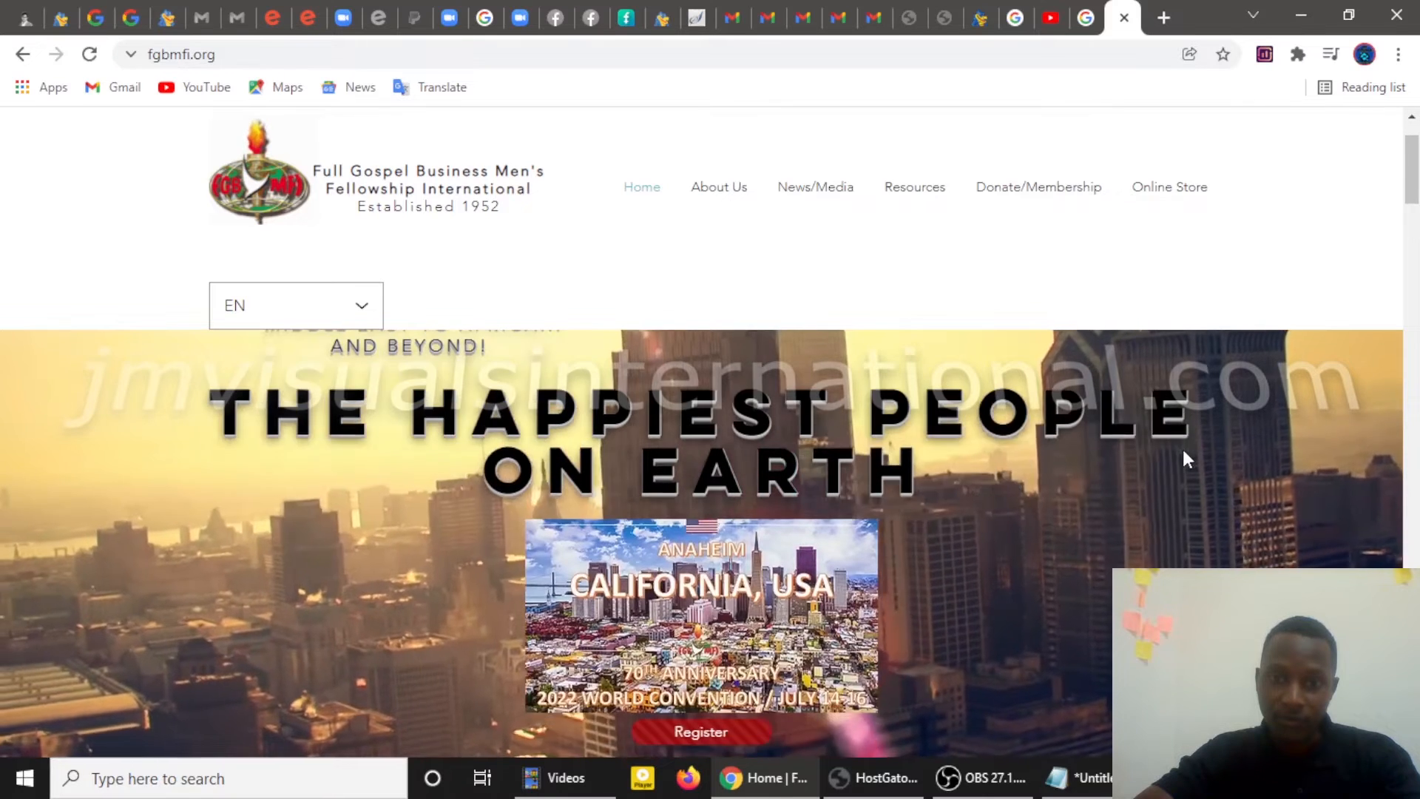
scroll(1183, 449, "down", 1)
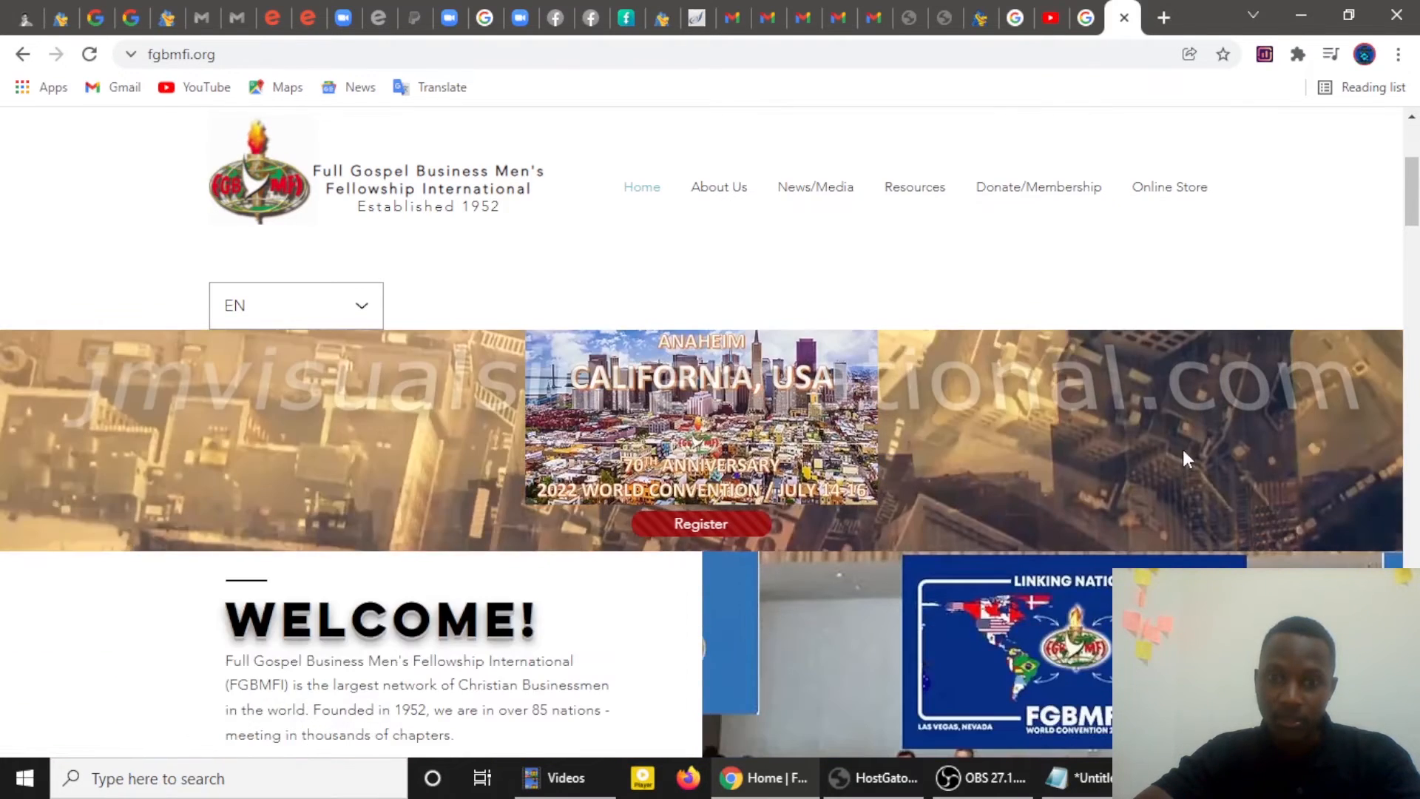
scroll(1183, 450, "up", 3)
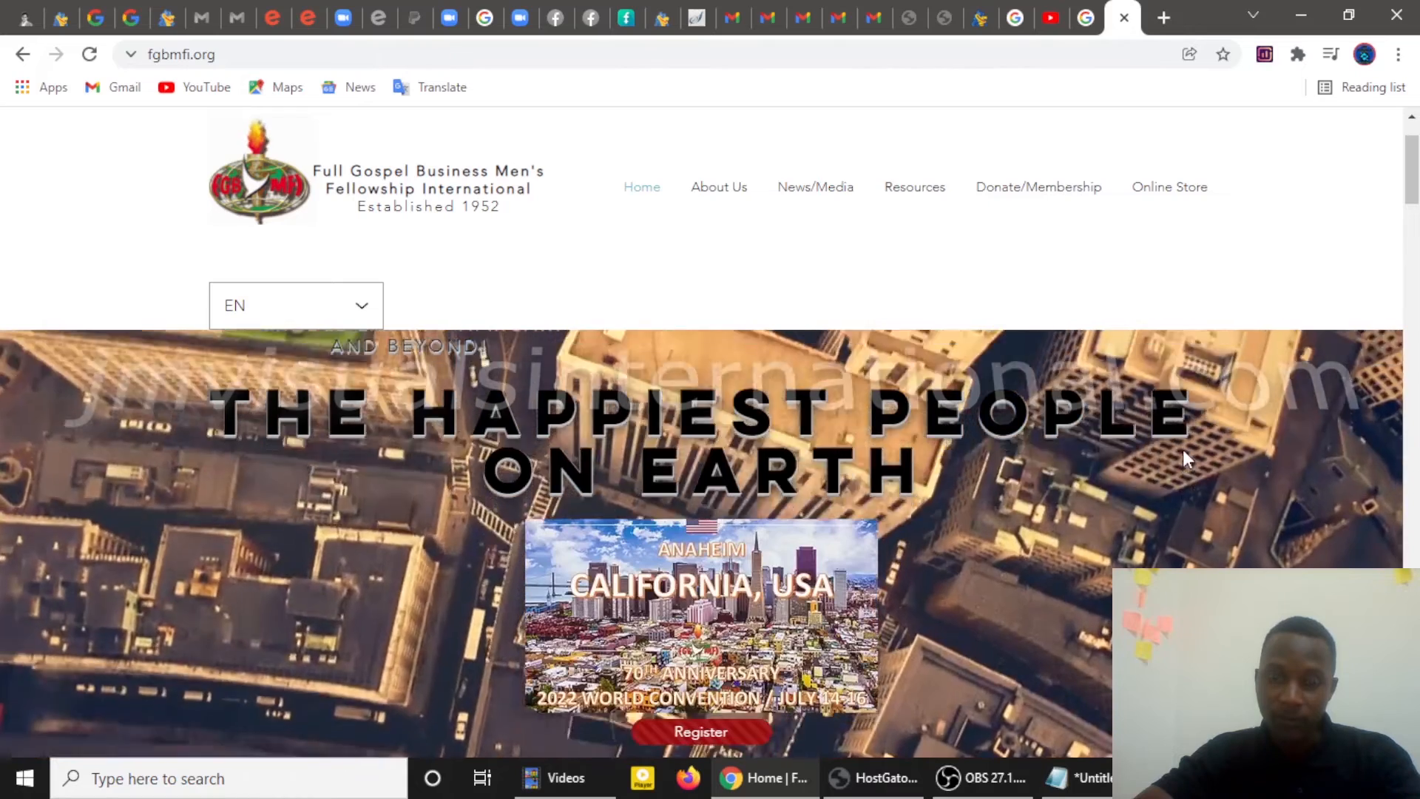
triple_click(377, 171)
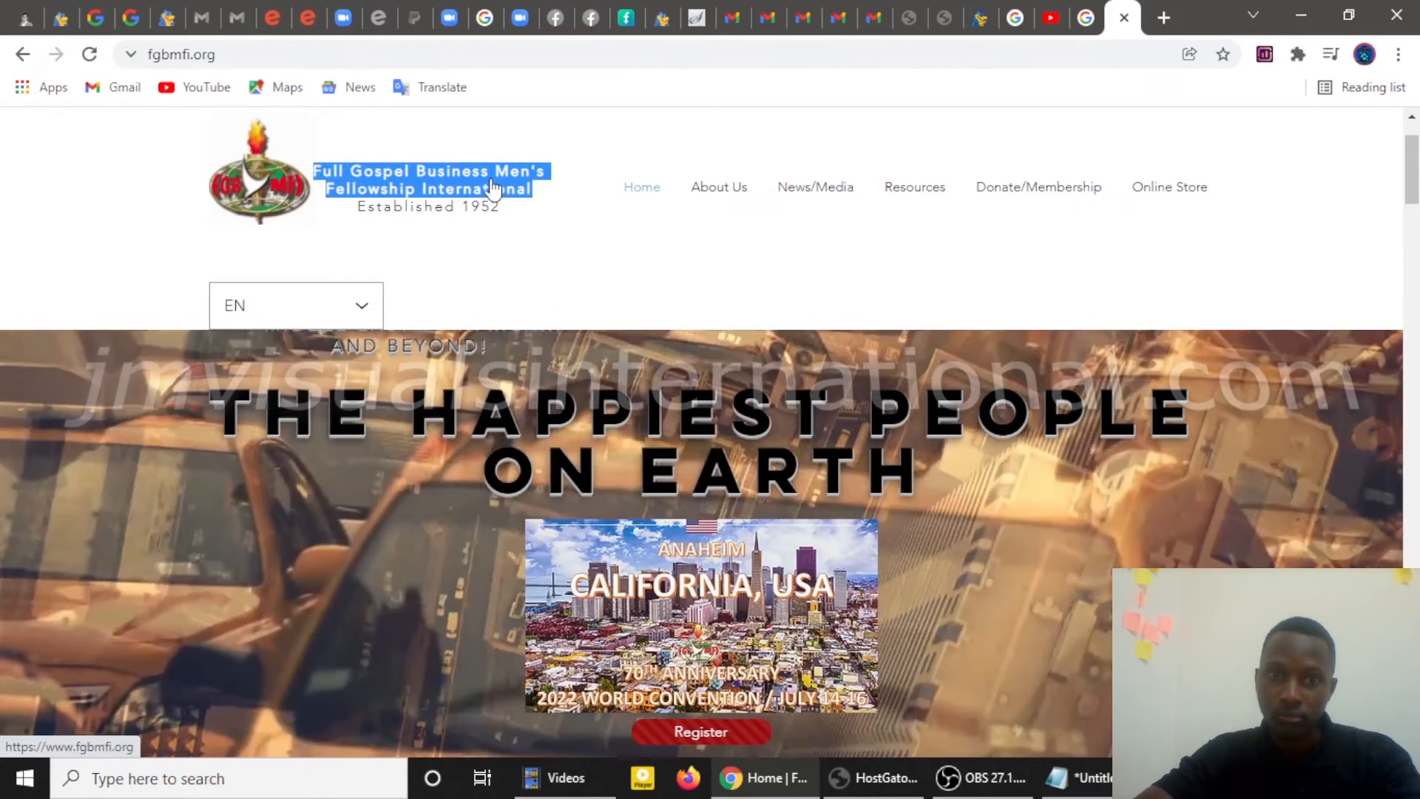
right_click(490, 179)
left_click(574, 343)
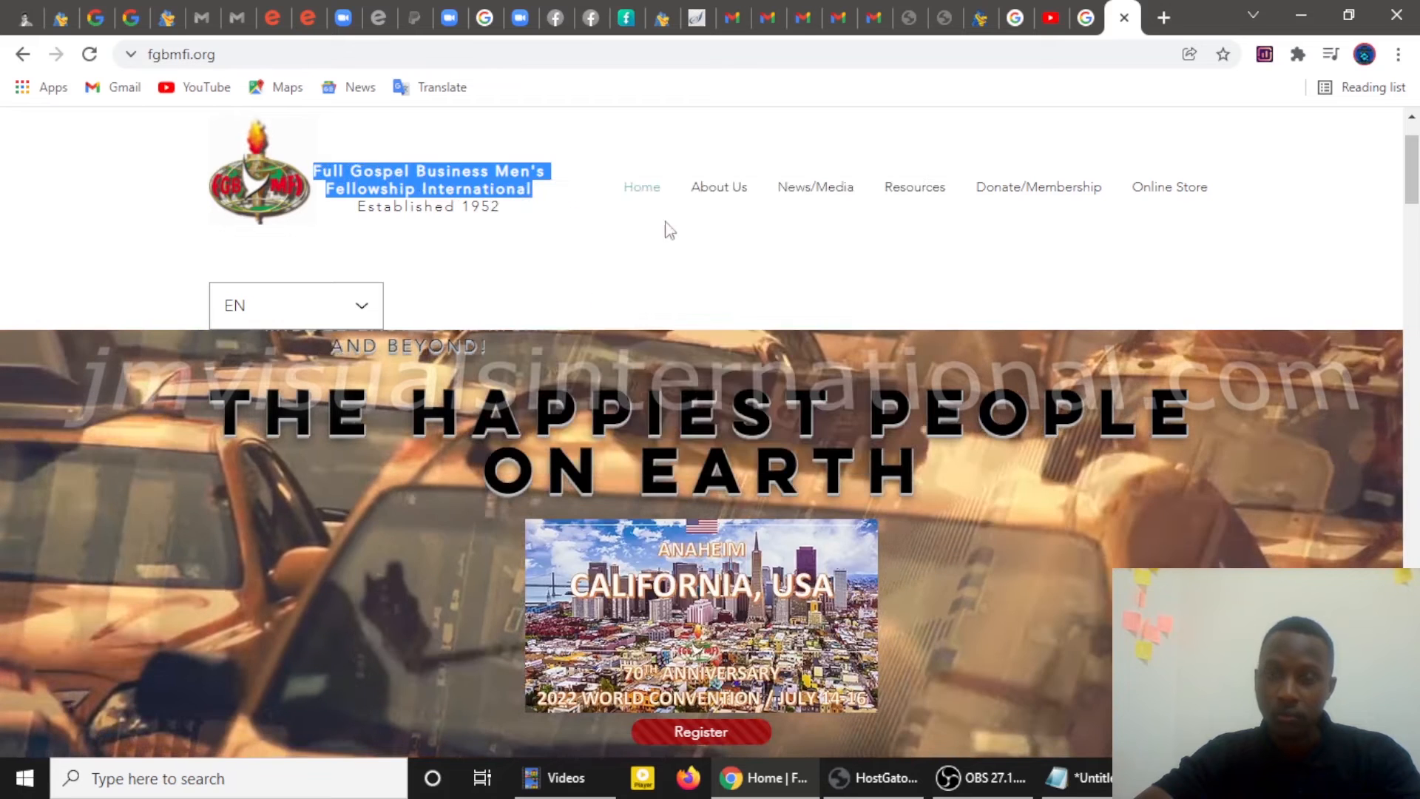
- Return to the Softaculous installation form and replace the site description with "Full Gospel Business Men's Fellowship International Uganda", reusing the copied name
left_click(983, 13)
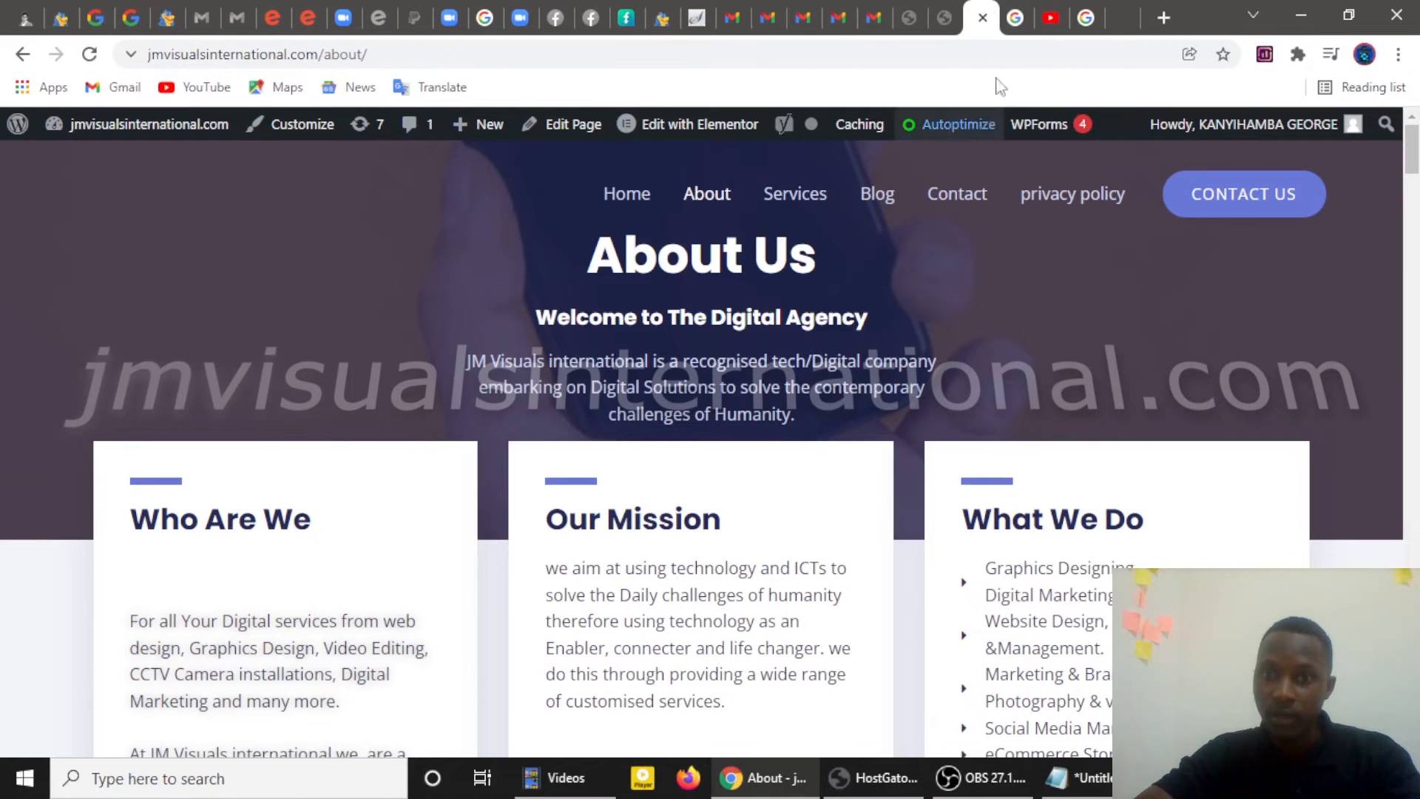
left_click(663, 13)
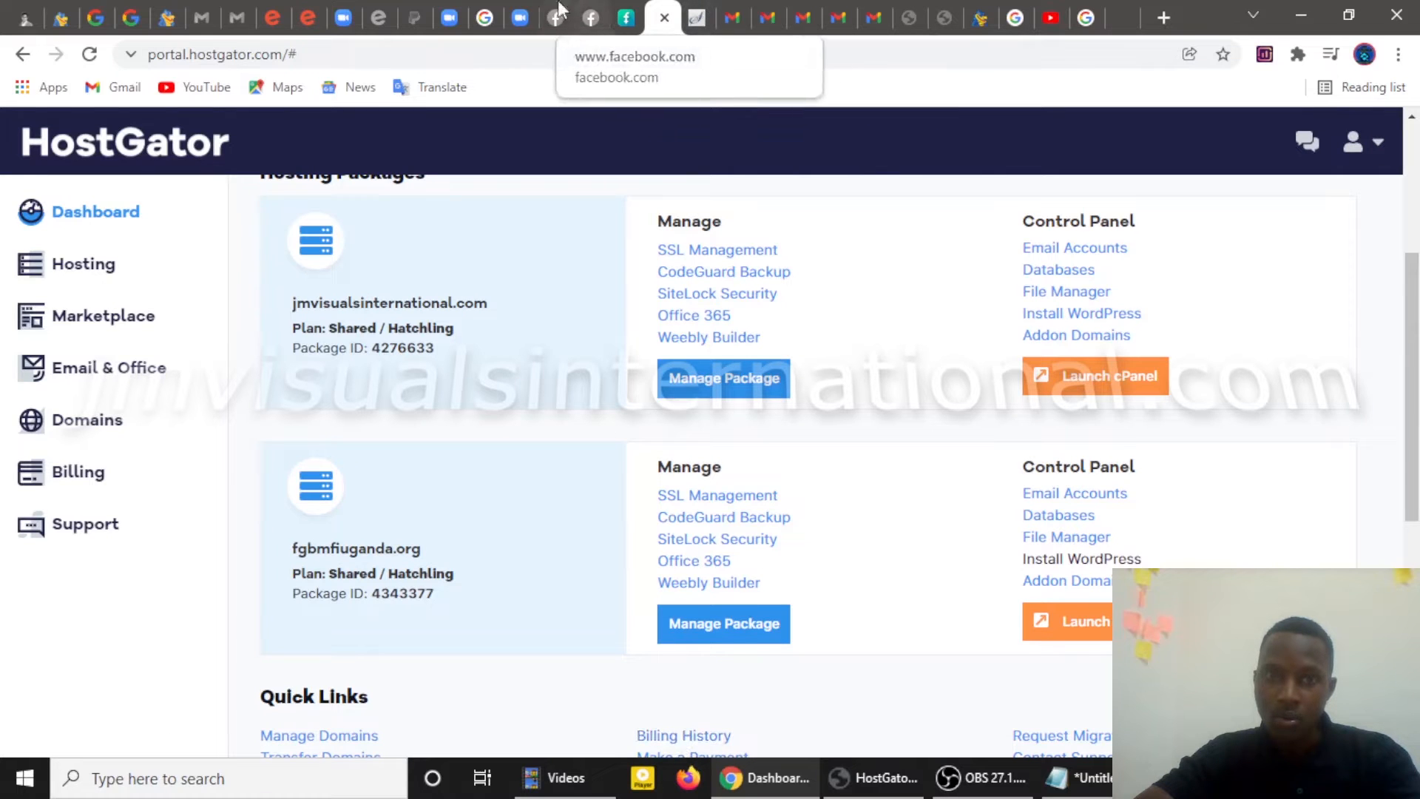
left_click(701, 13)
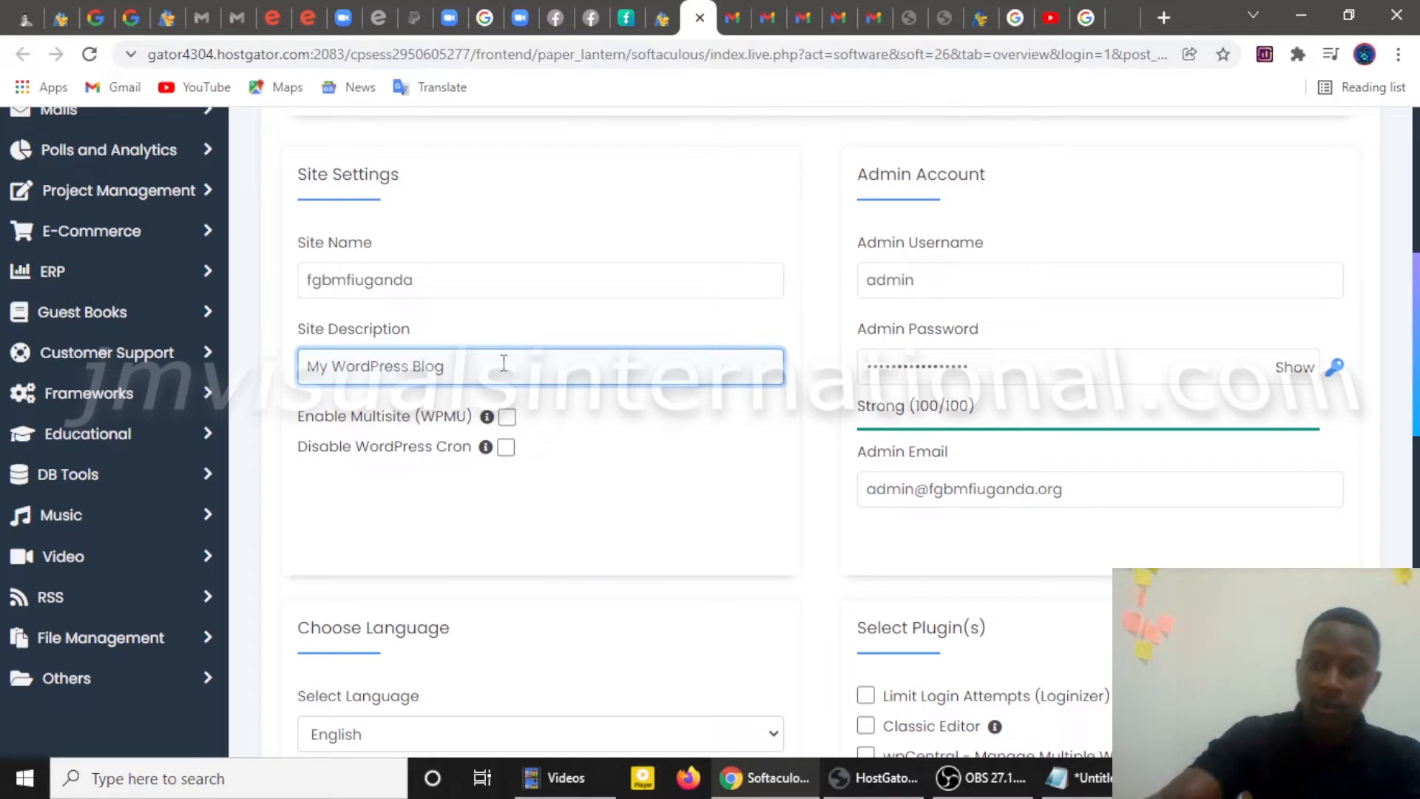
key("BackSpace")
key("BackSpace")
key("BackSpace")
key("BackSpace")
key("BackSpace")
key("BackSpace")
key("BackSpace")
key("BackSpace")
key("BackSpace")
key("BackSpace")
key("BackSpace")
key("BackSpace")
key("BackSpace")
key("BackSpace")
key("BackSpace")
key("BackSpace")
key("BackSpace")
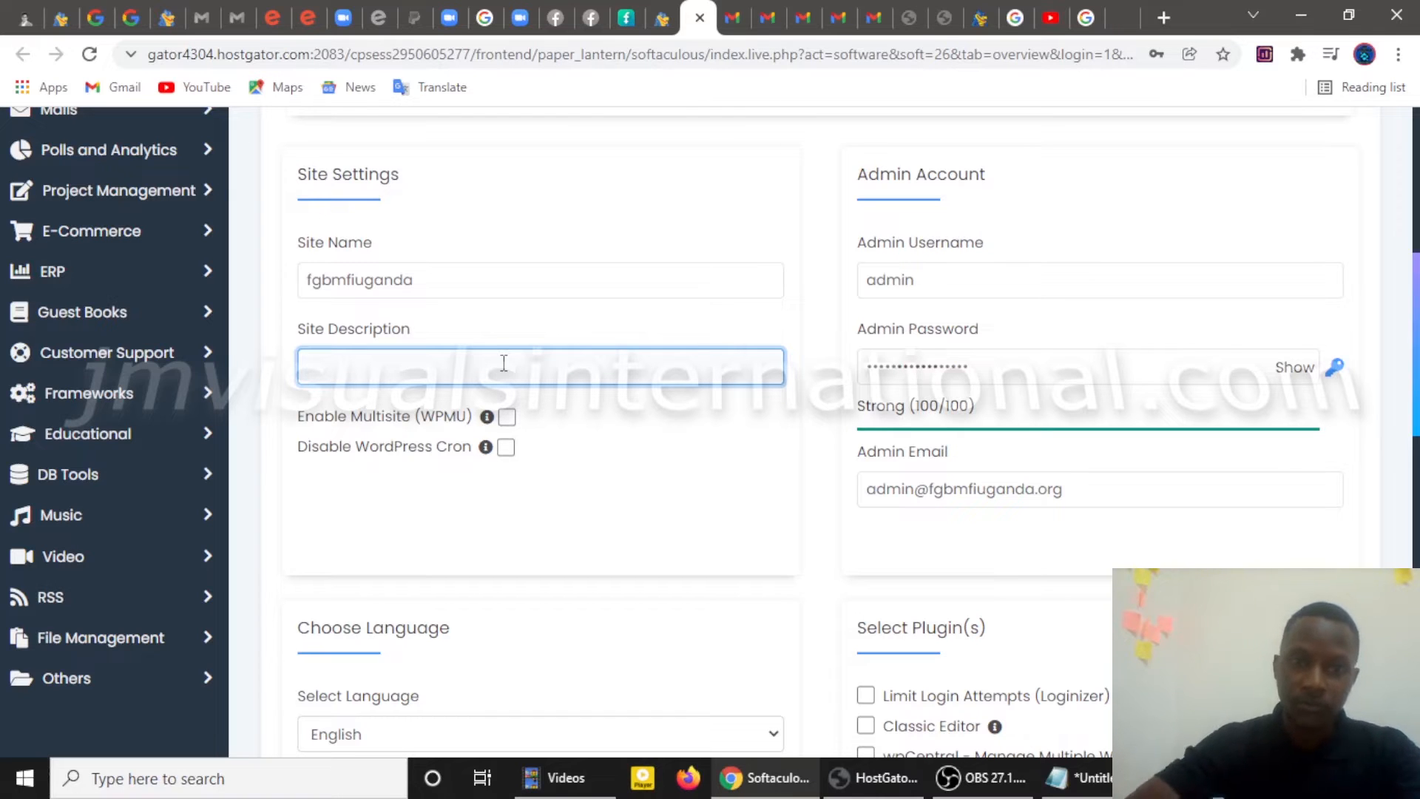
right_click(504, 363)
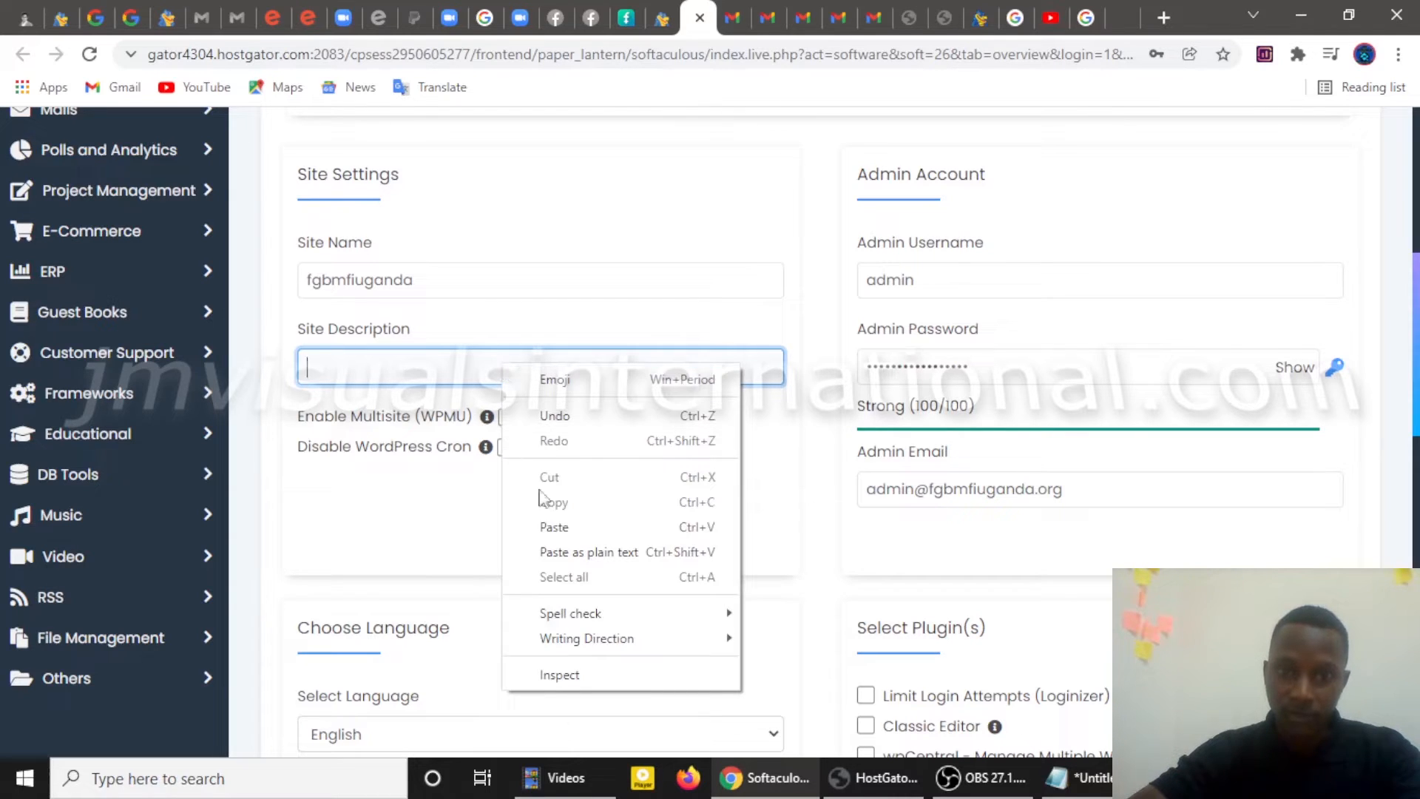
left_click(557, 526)
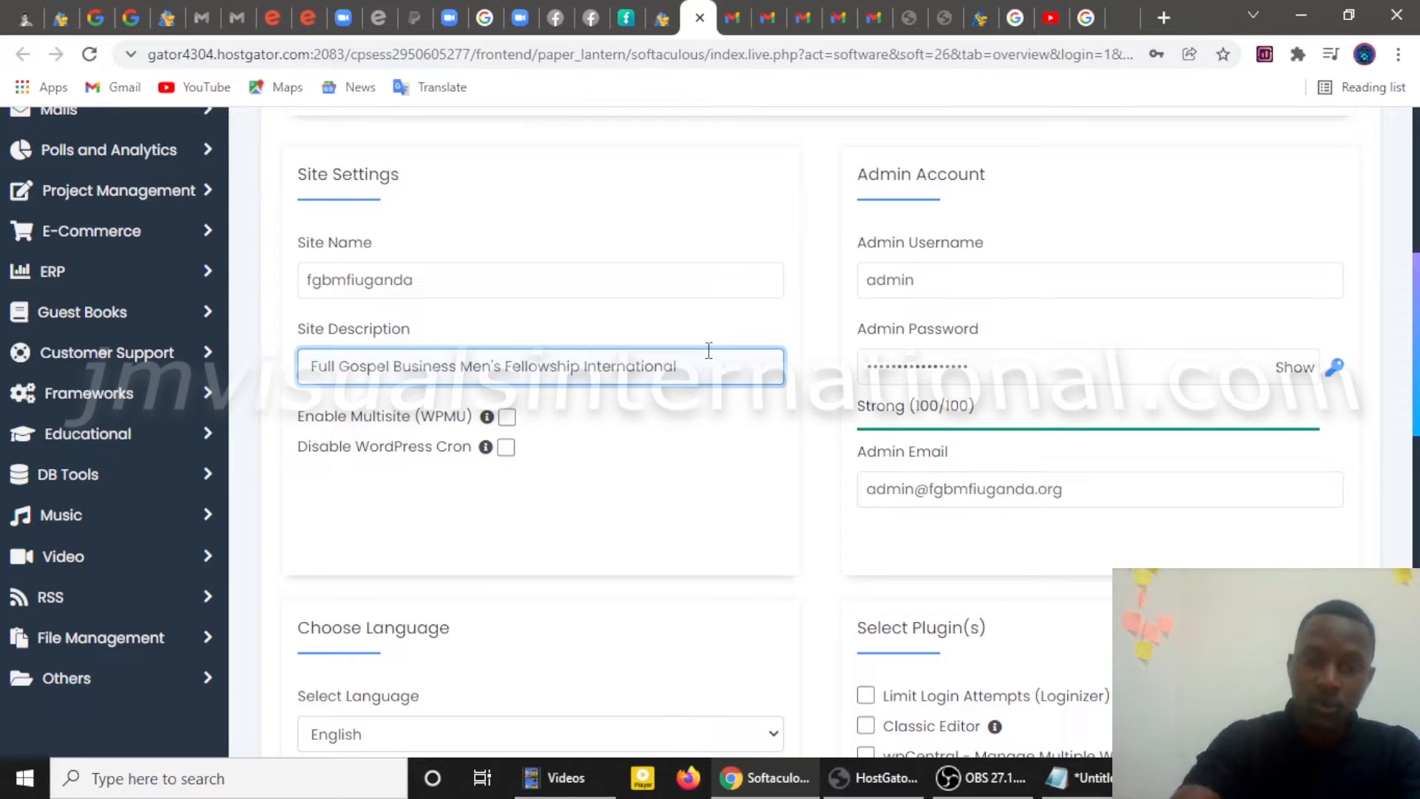
type("Ug")
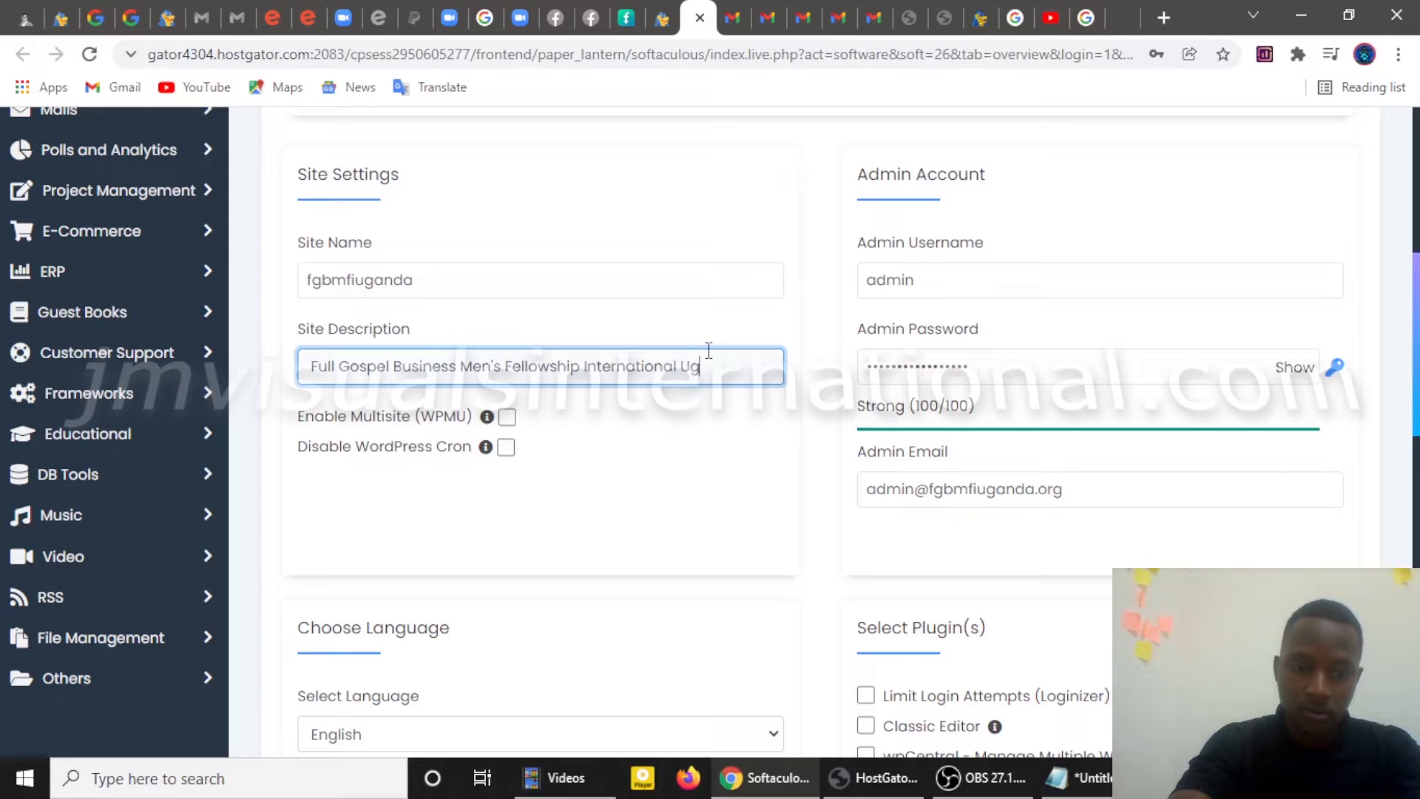
type("anda")
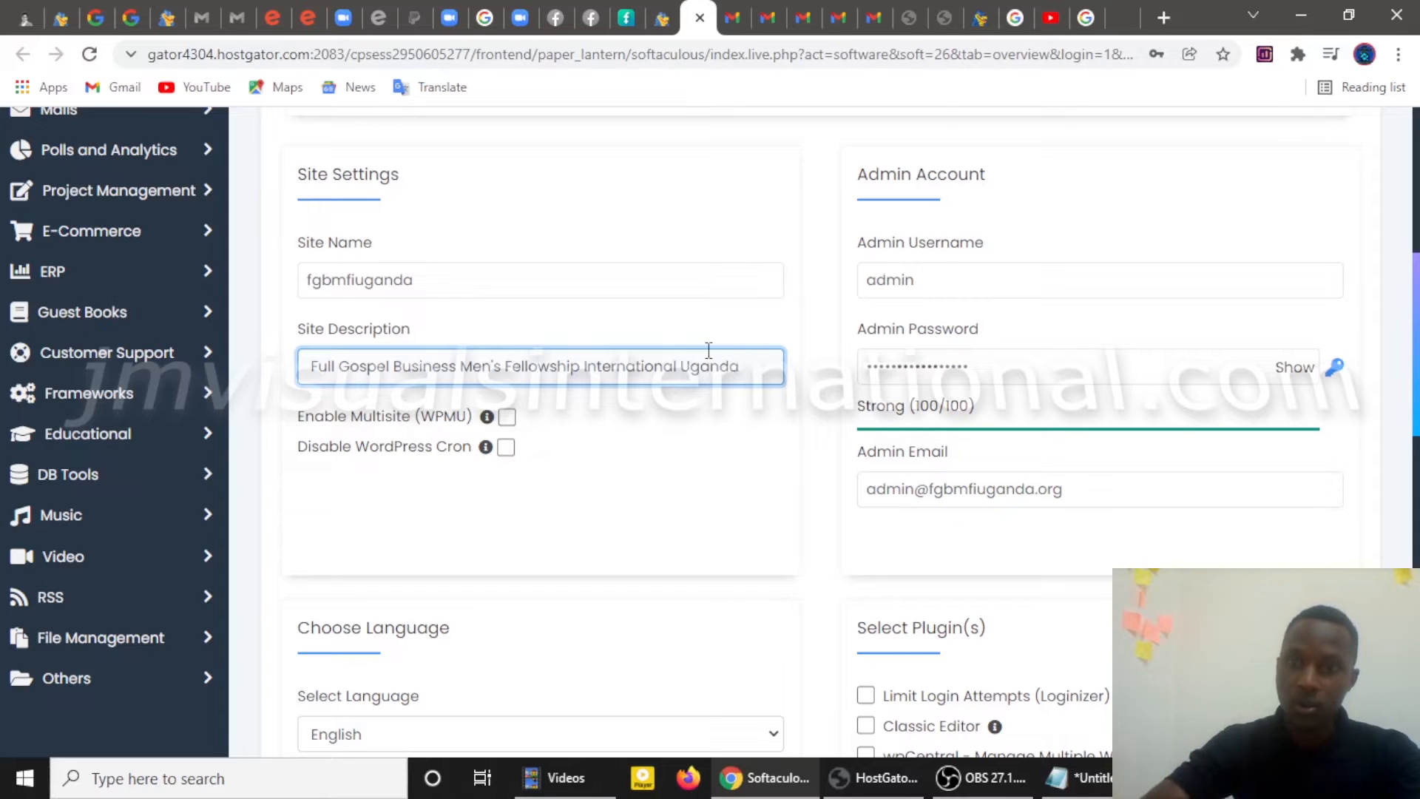
- Check the multisite option and the admin email, leaving multisite disabled and the email address as it is
left_click(506, 418)
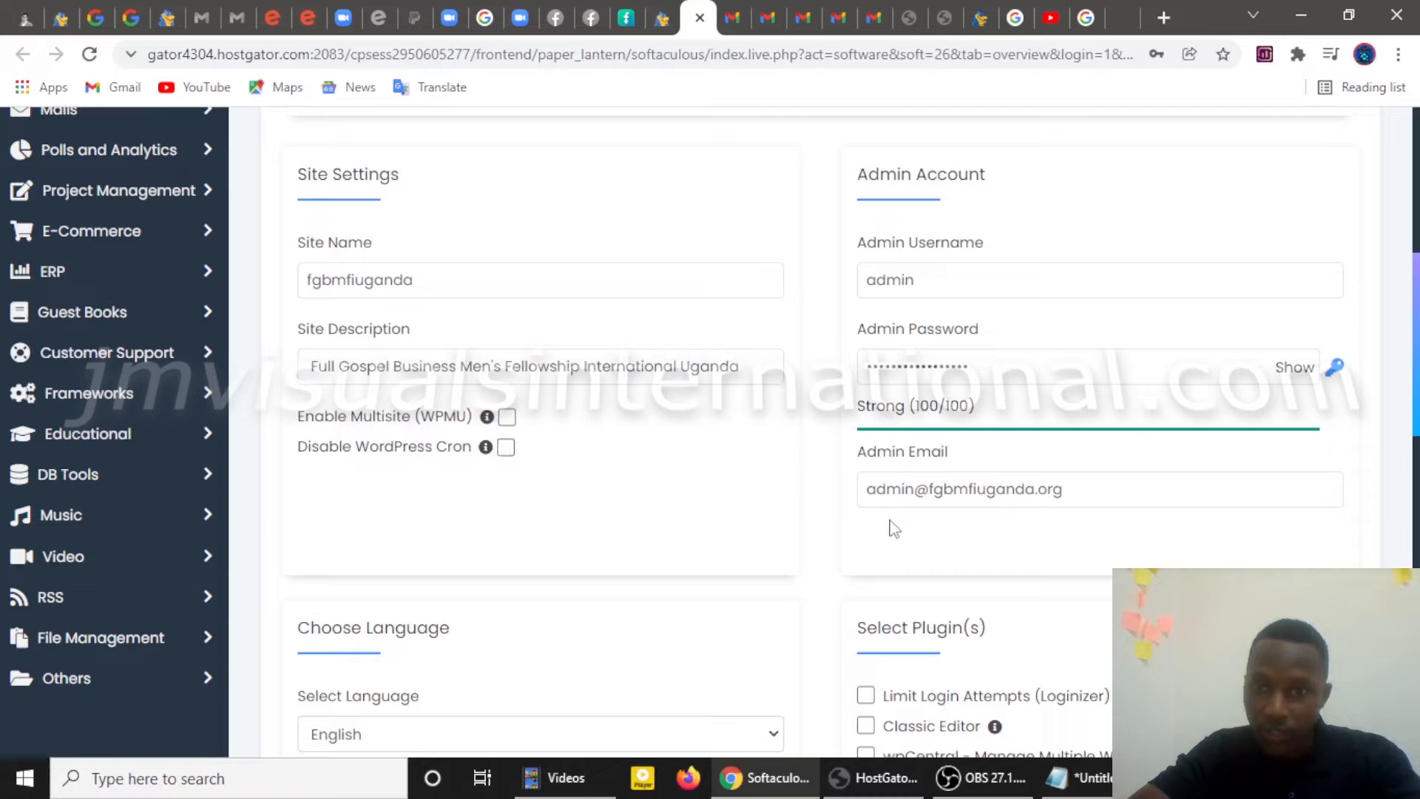
left_click(930, 460)
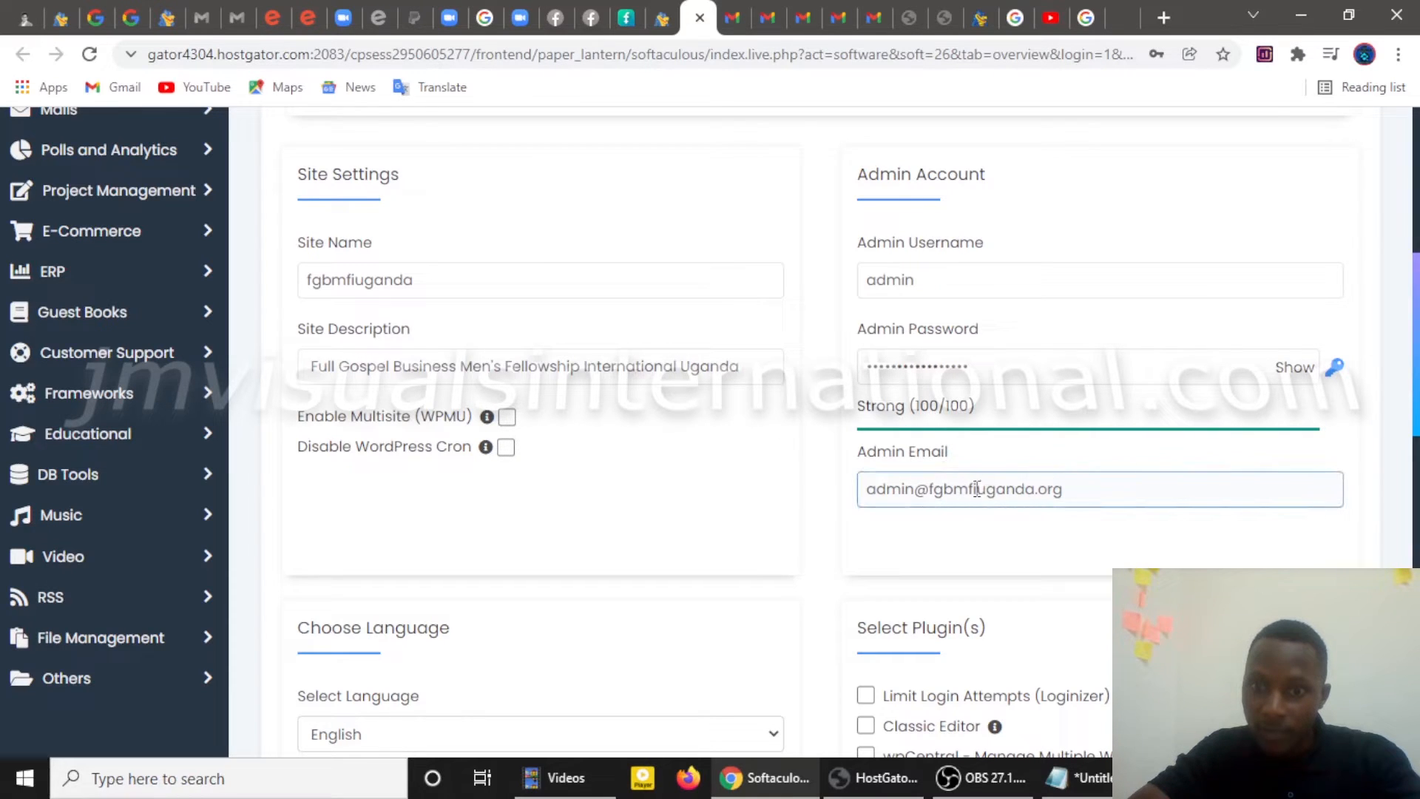
scroll(1116, 484, "down", 2)
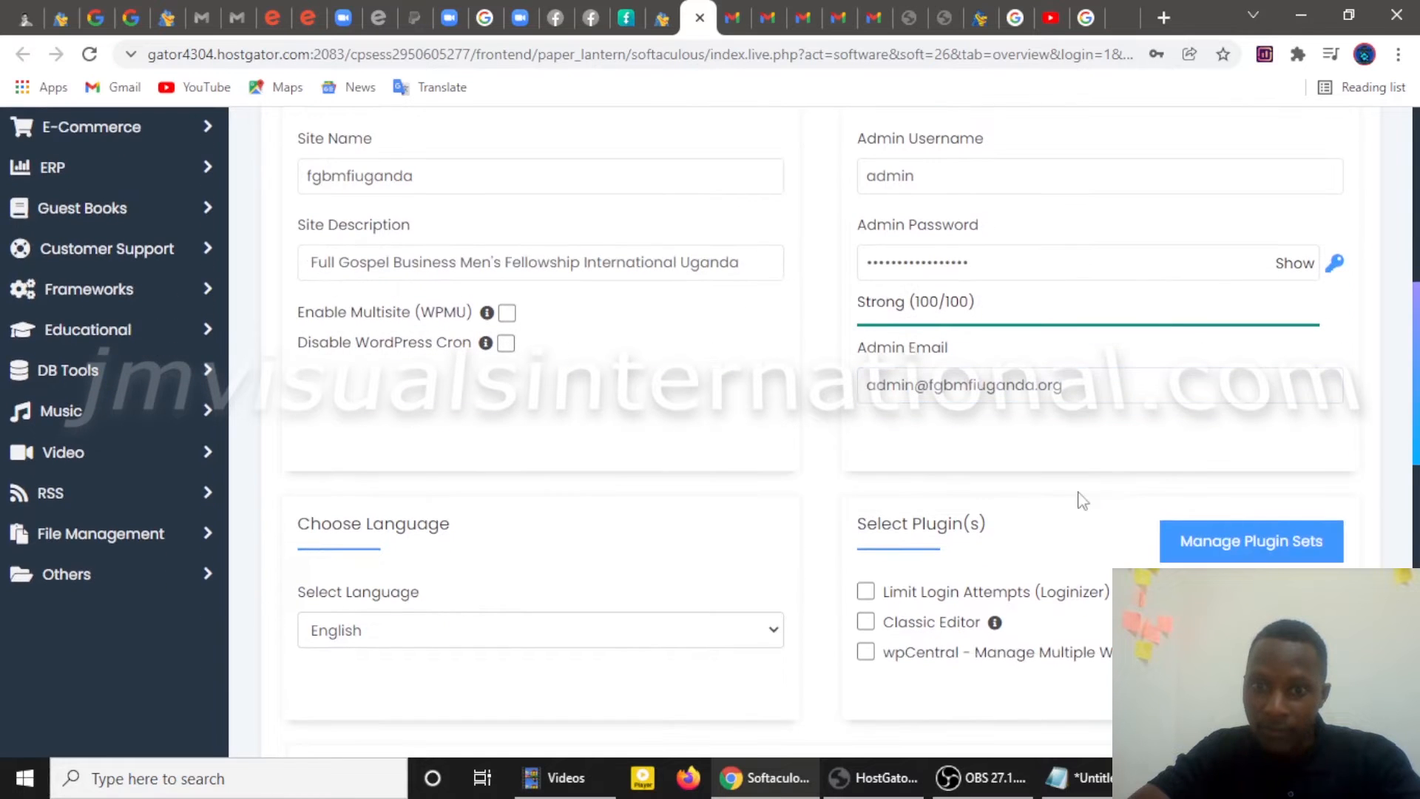
- Check the admin email and the available site languages, keeping English as the installation language
left_click(933, 387)
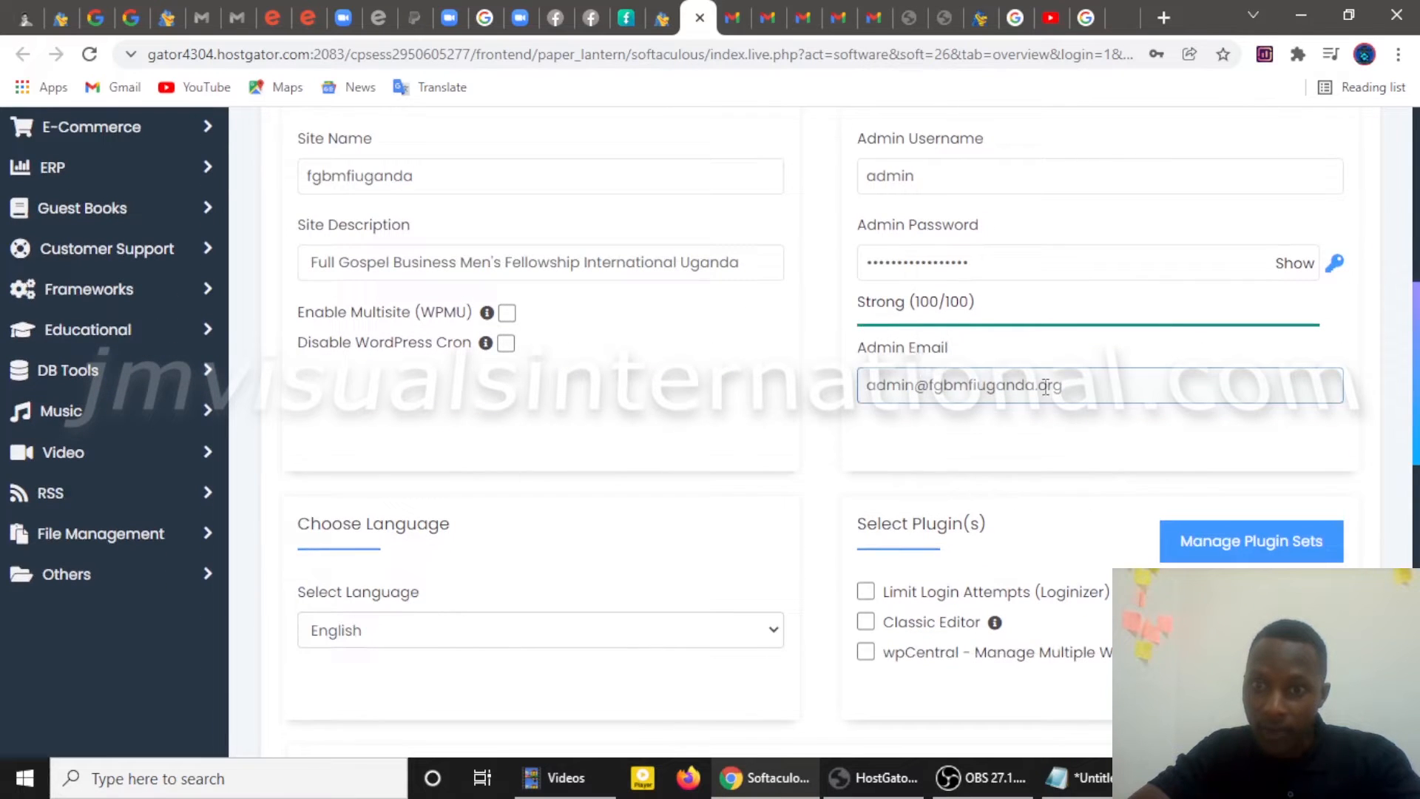
scroll(1045, 386, "down", 4)
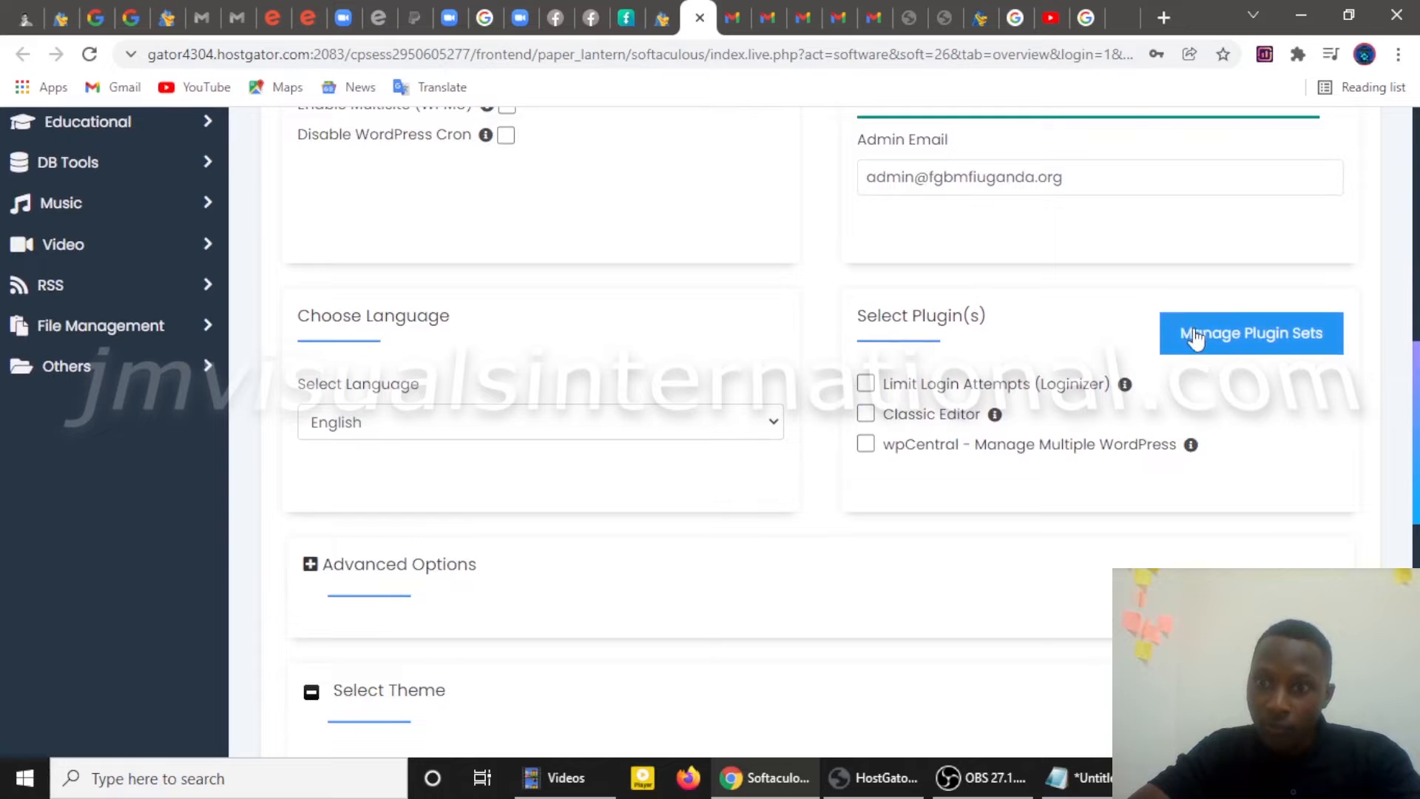
left_click(623, 427)
scroll(585, 355, "down", 1)
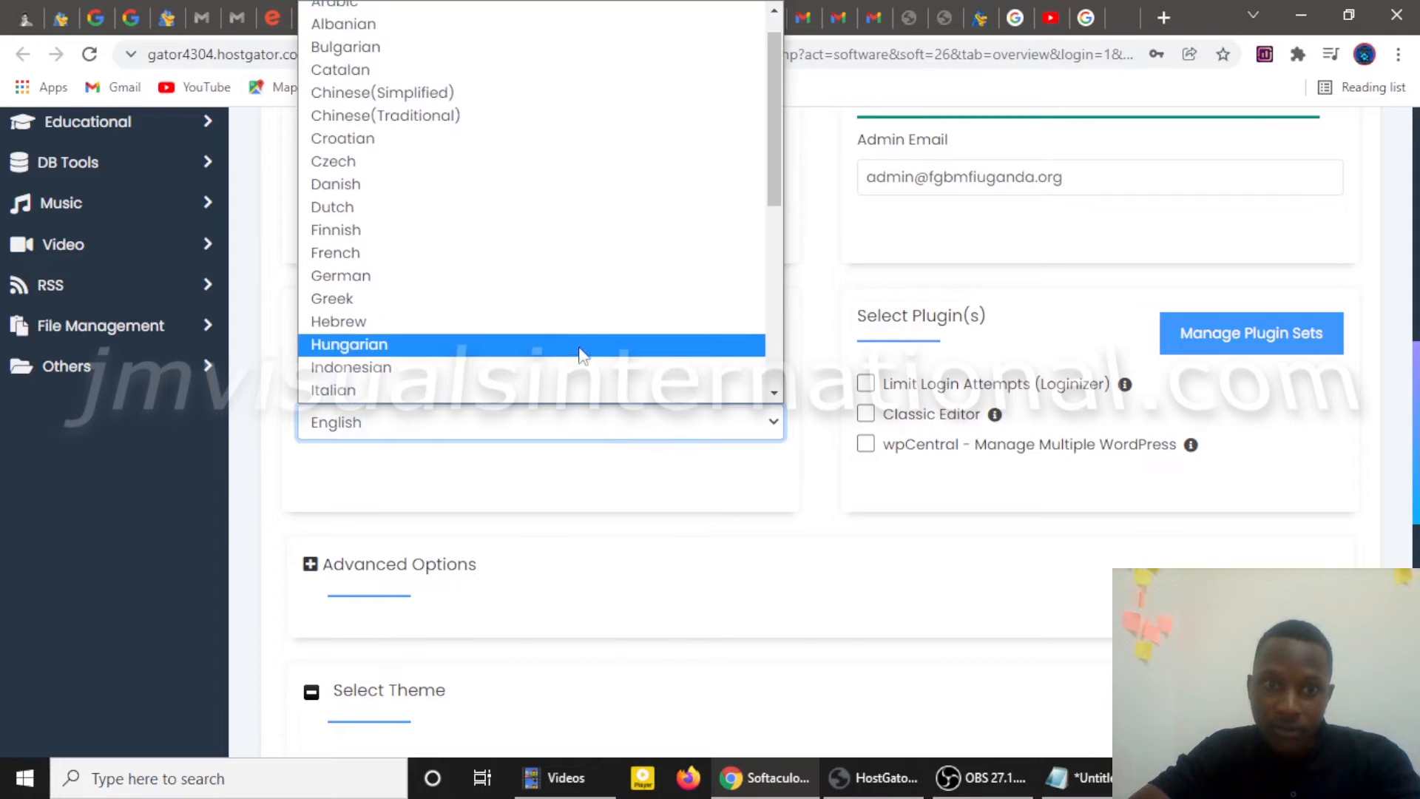
left_click(836, 492)
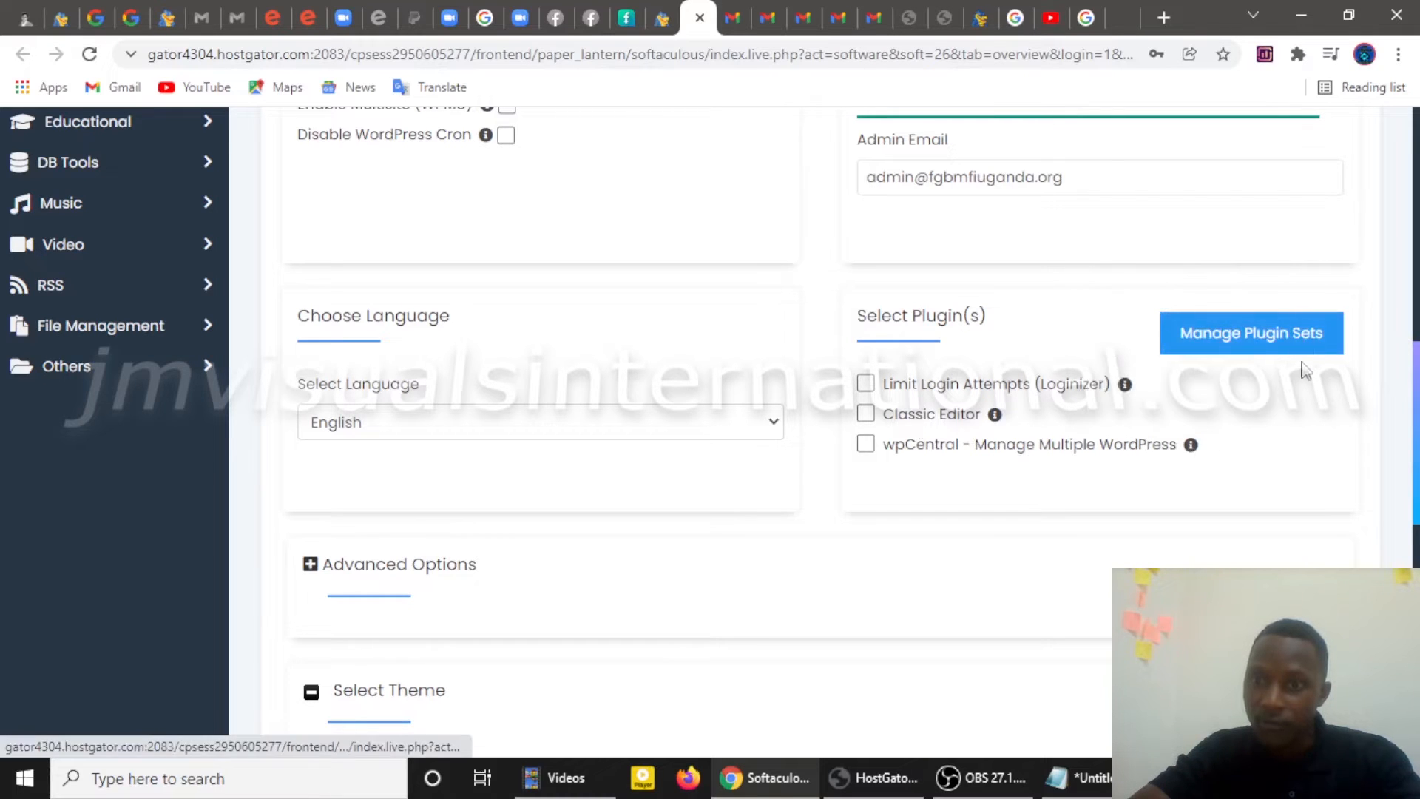
- Expand the advanced options and enable automatic upgrades for both WordPress plugins and WordPress themes
scroll(1238, 491, "down", 2)
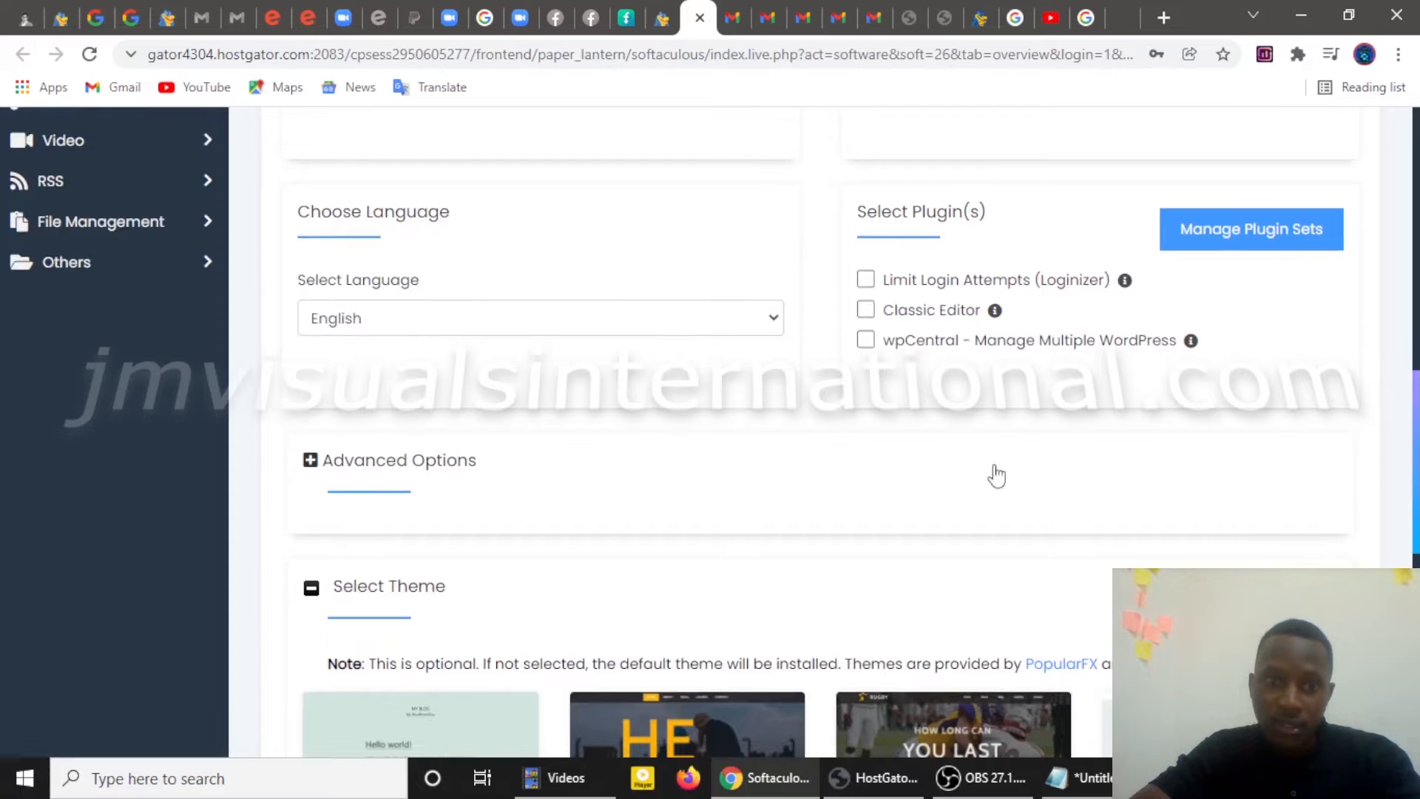
scroll(427, 498, "down", 2)
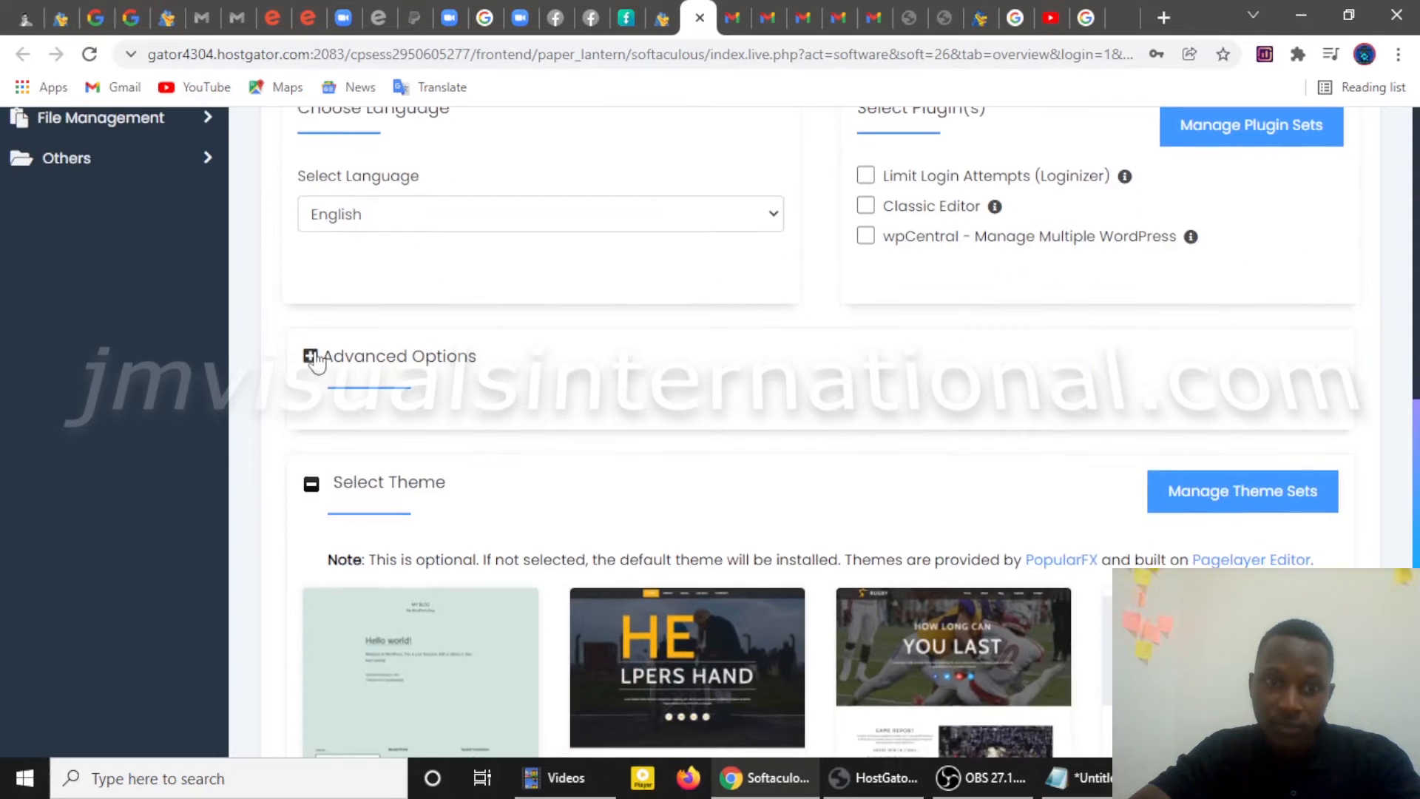
left_click(310, 357)
left_click(449, 482)
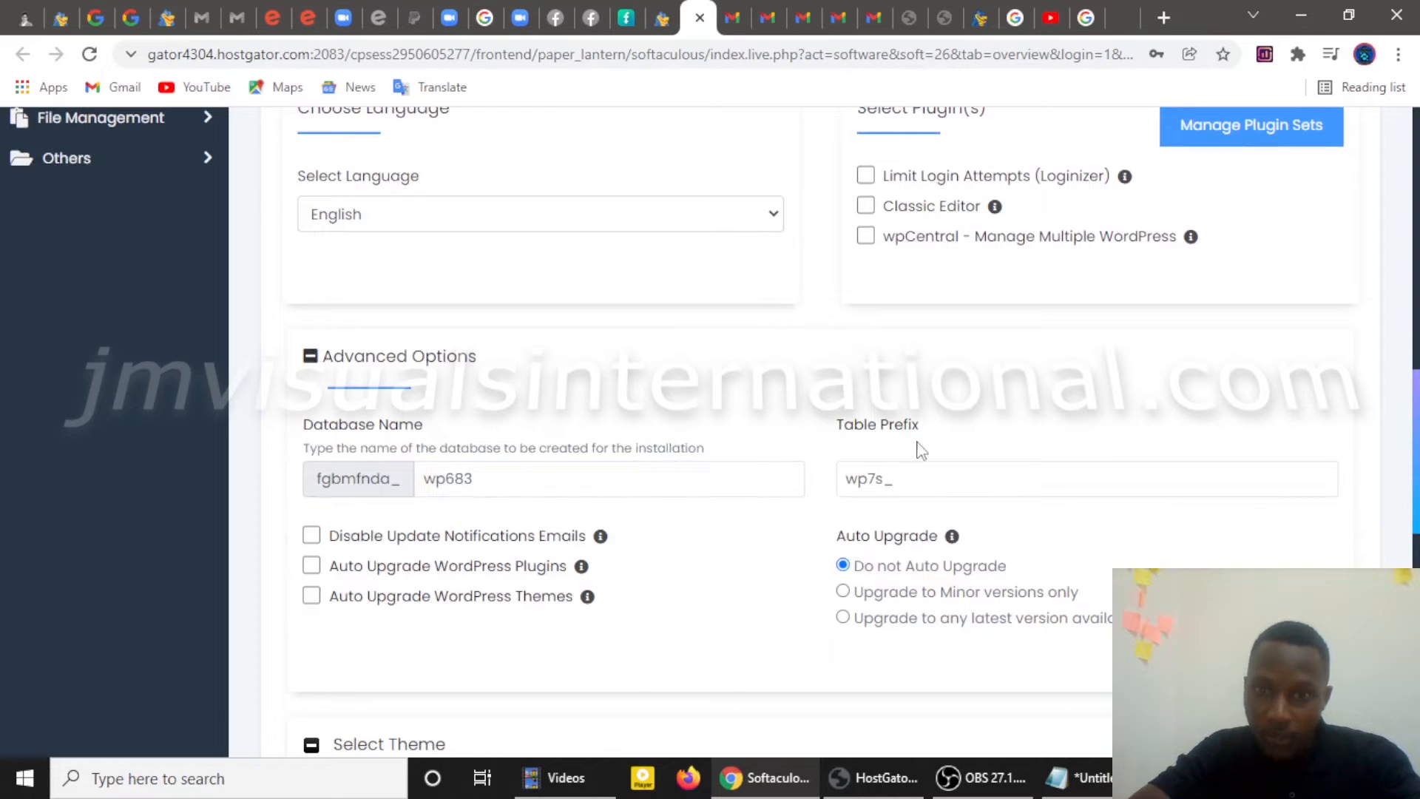
scroll(925, 466, "down", 1)
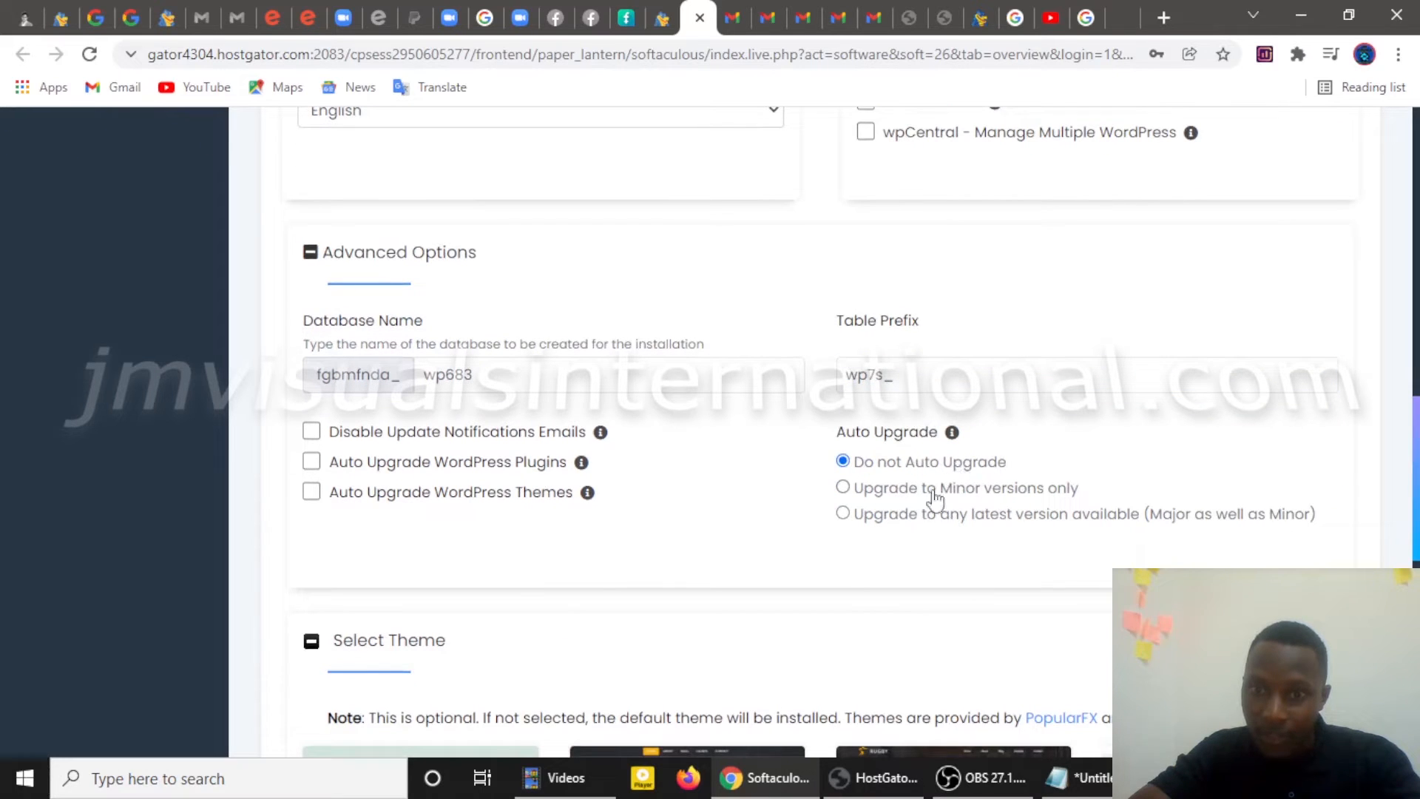
left_click(312, 462)
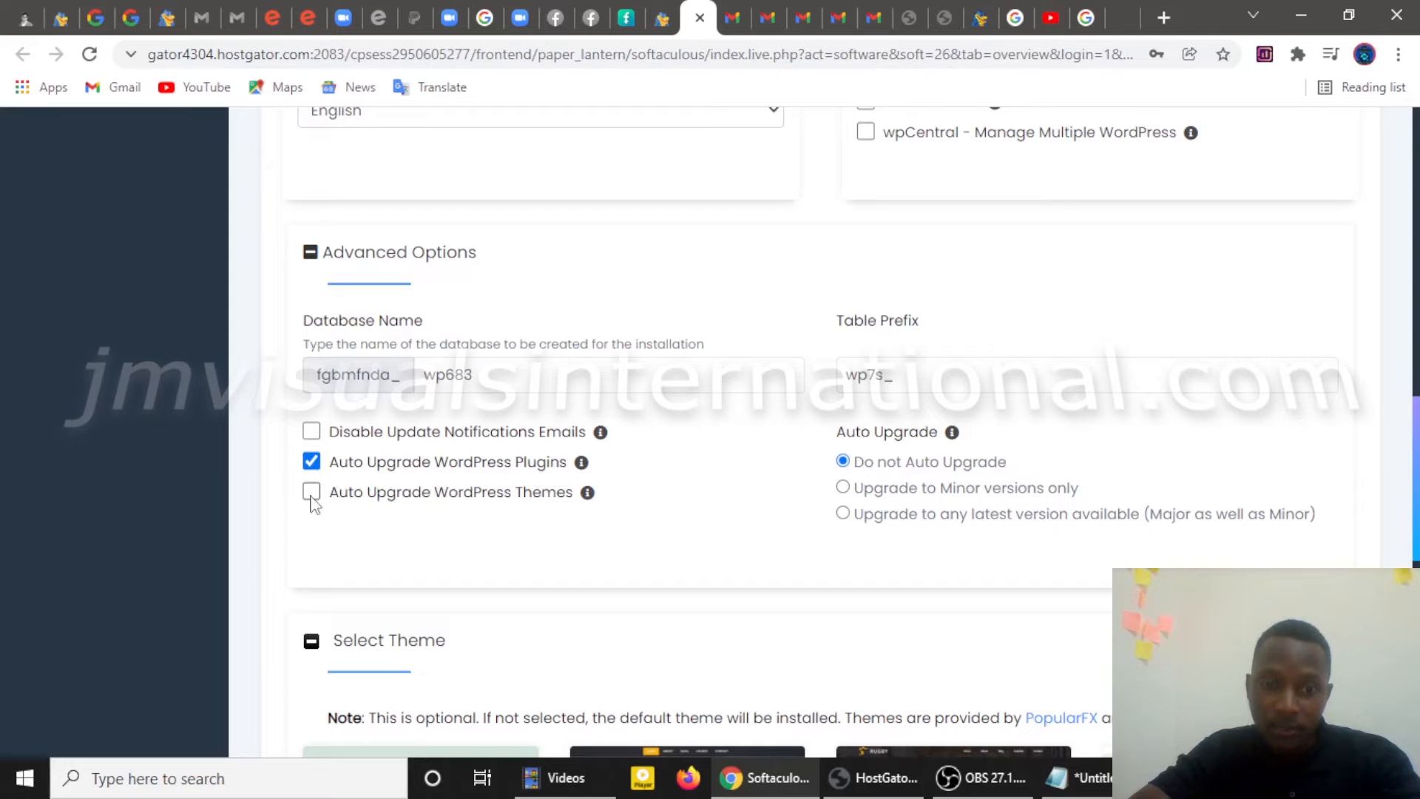
left_click(311, 492)
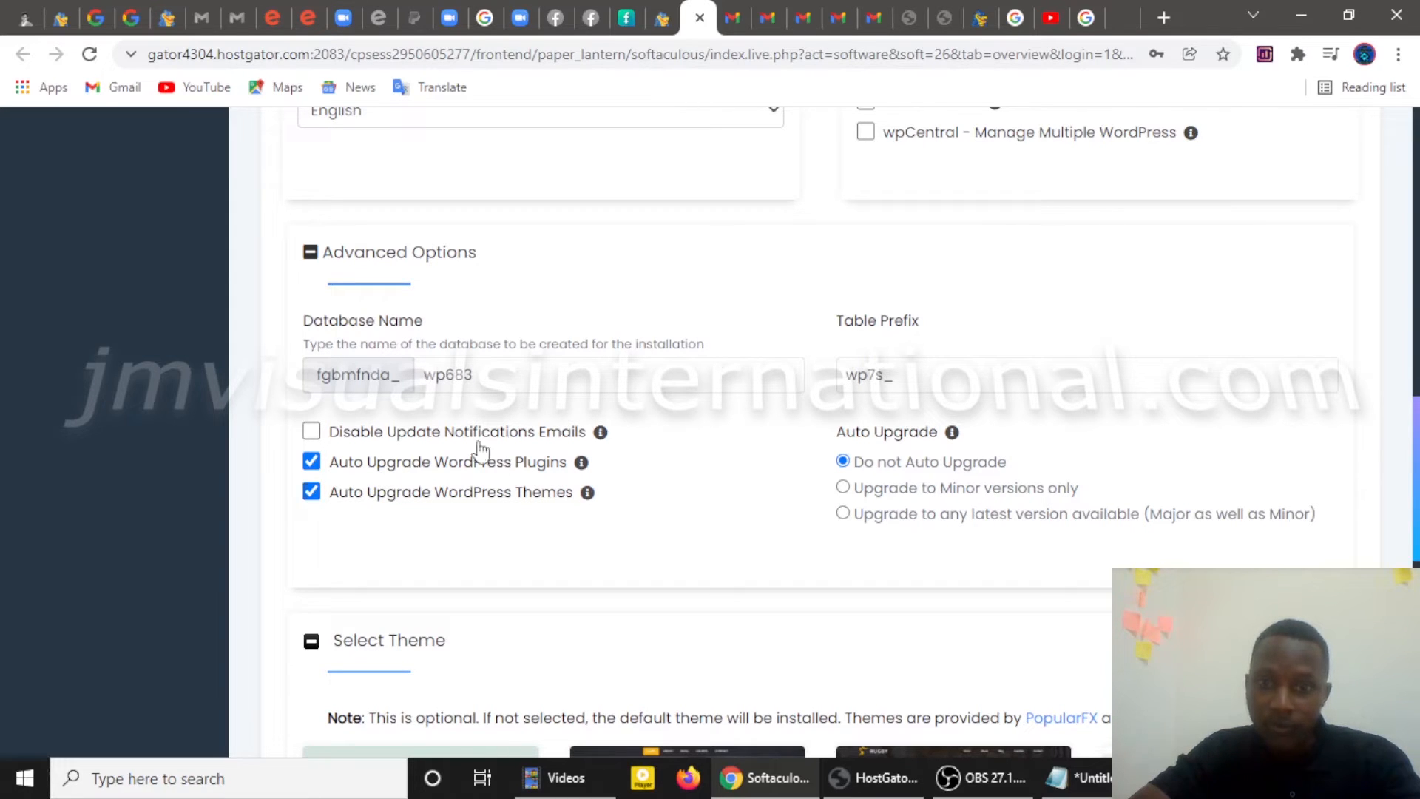
- Look over the optional themes offered for the installation without selecting any of them
scroll(695, 568, "down", 1)
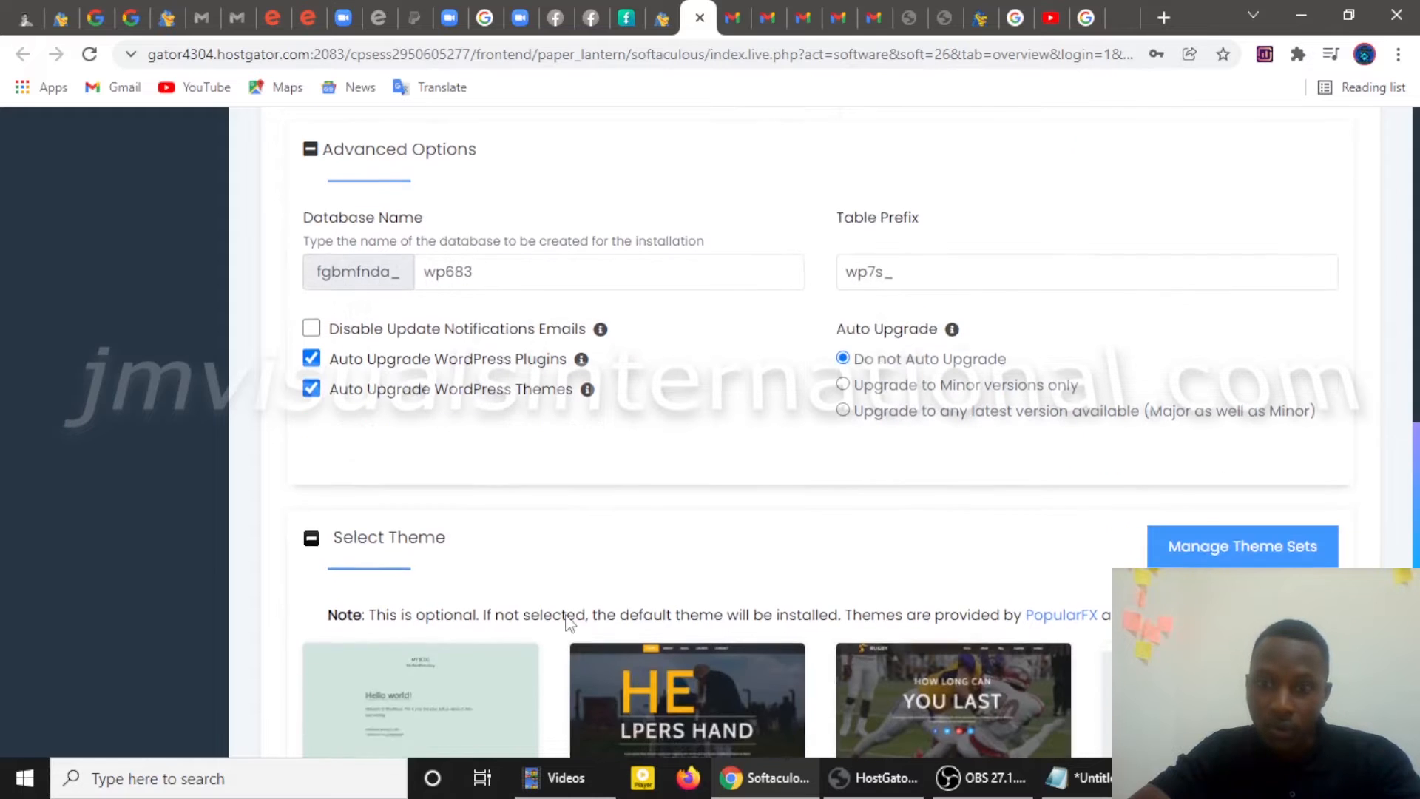
scroll(697, 533, "down", 1)
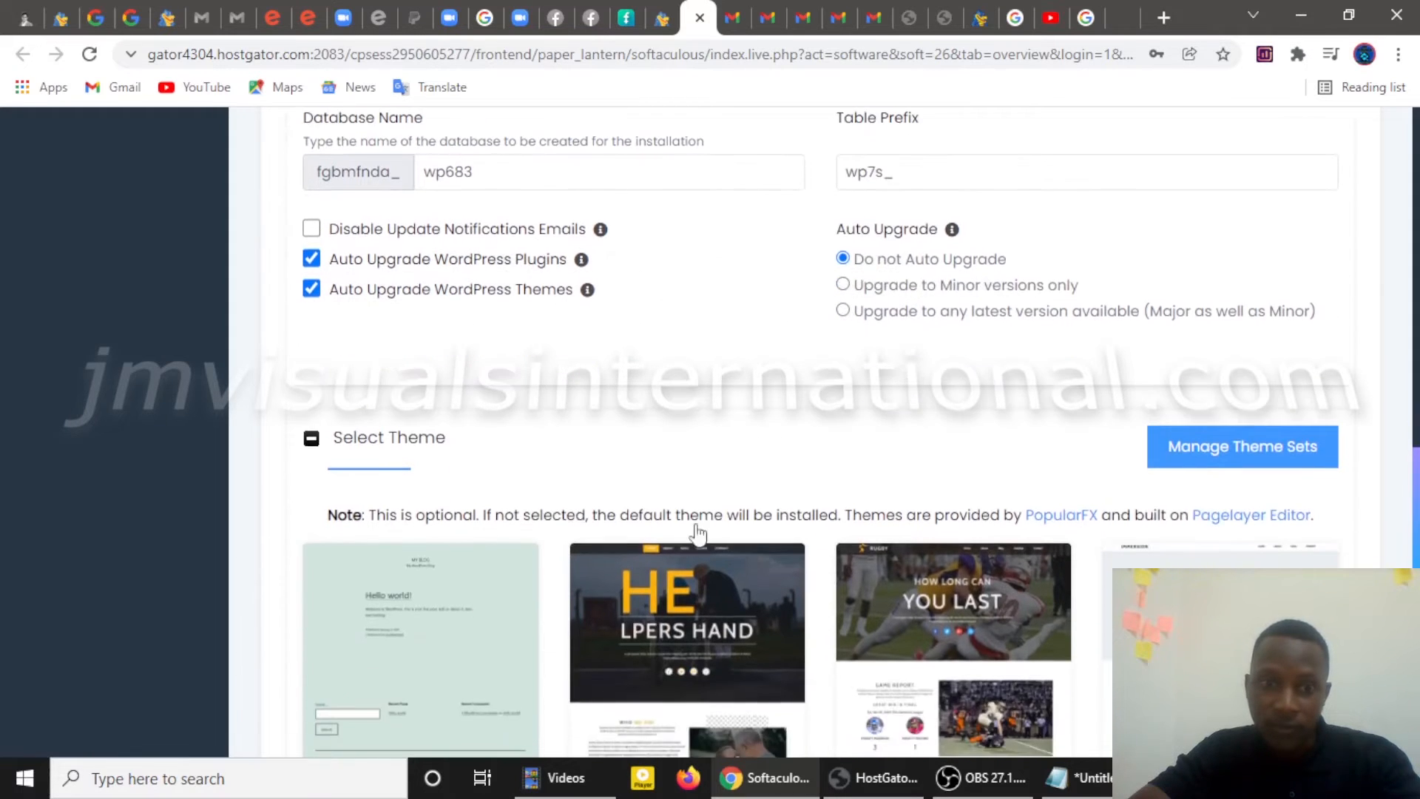
scroll(666, 510, "down", 1)
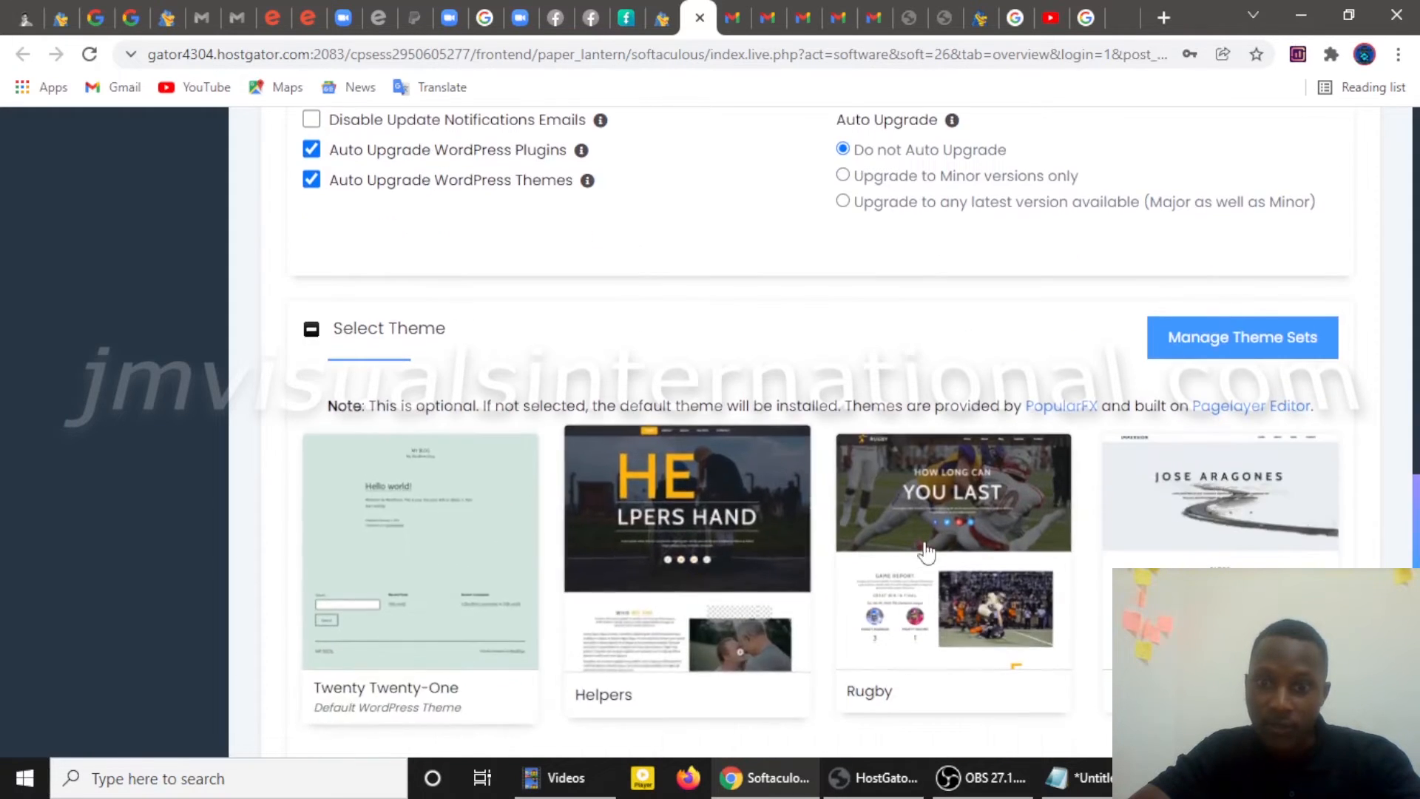
scroll(1257, 488, "down", 2)
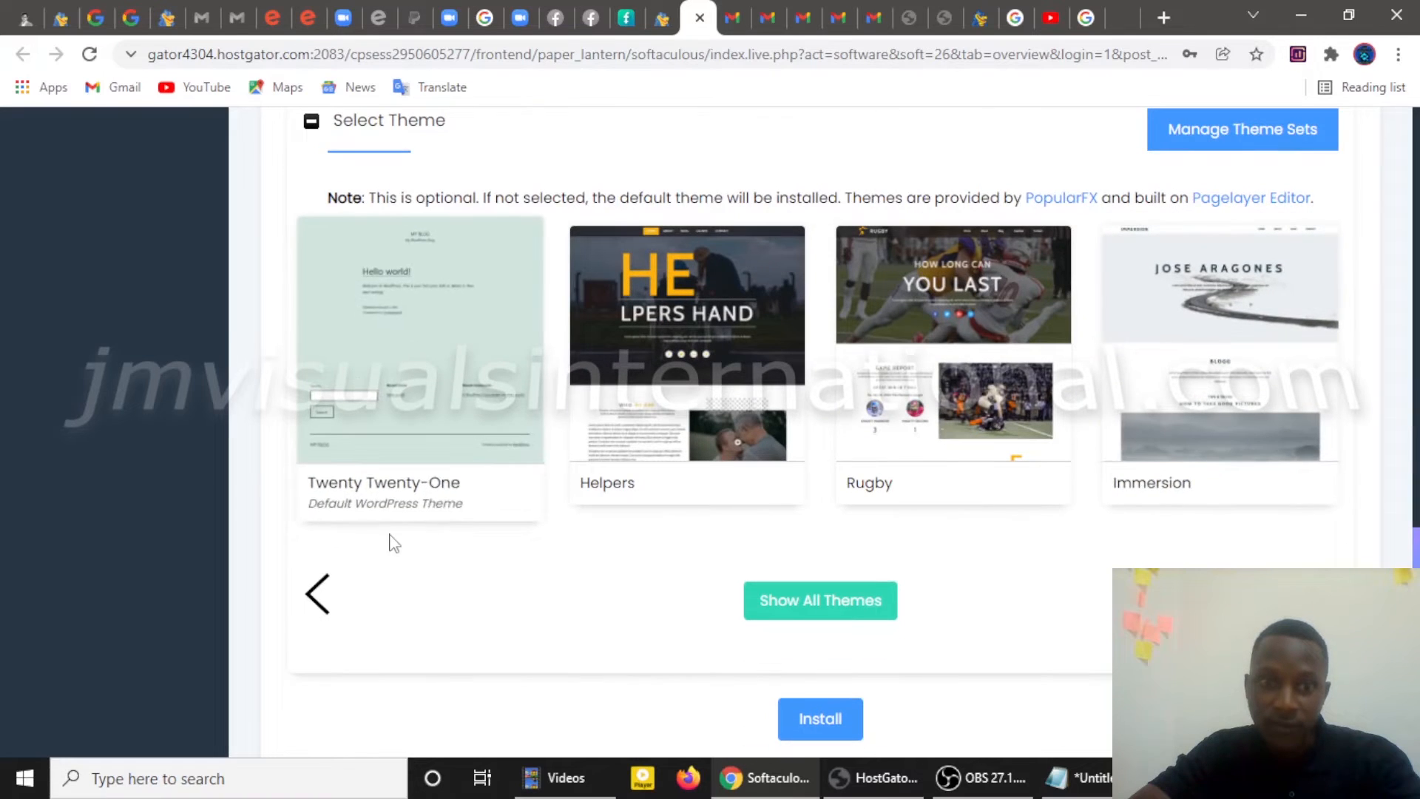
scroll(476, 500, "up", 1)
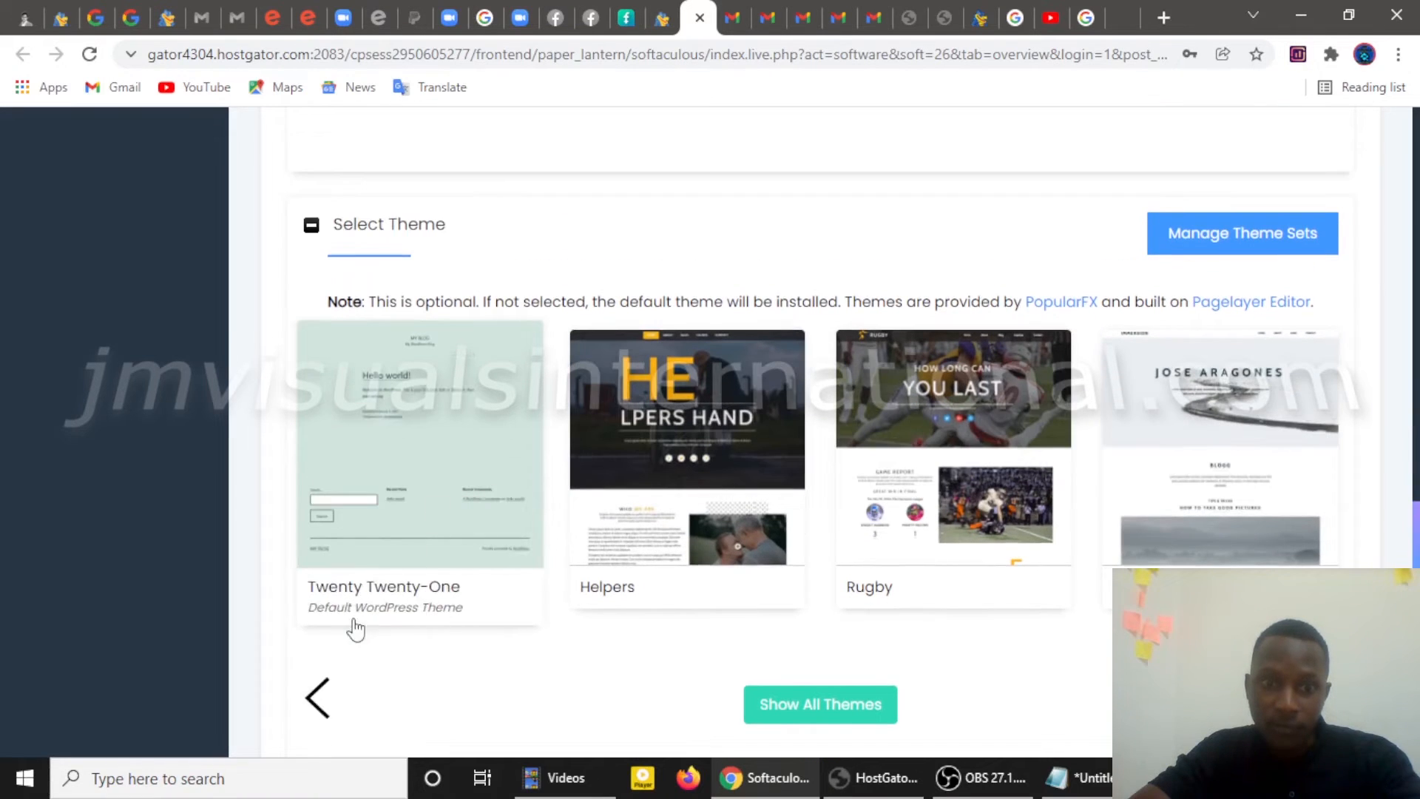
scroll(459, 592, "down", 1)
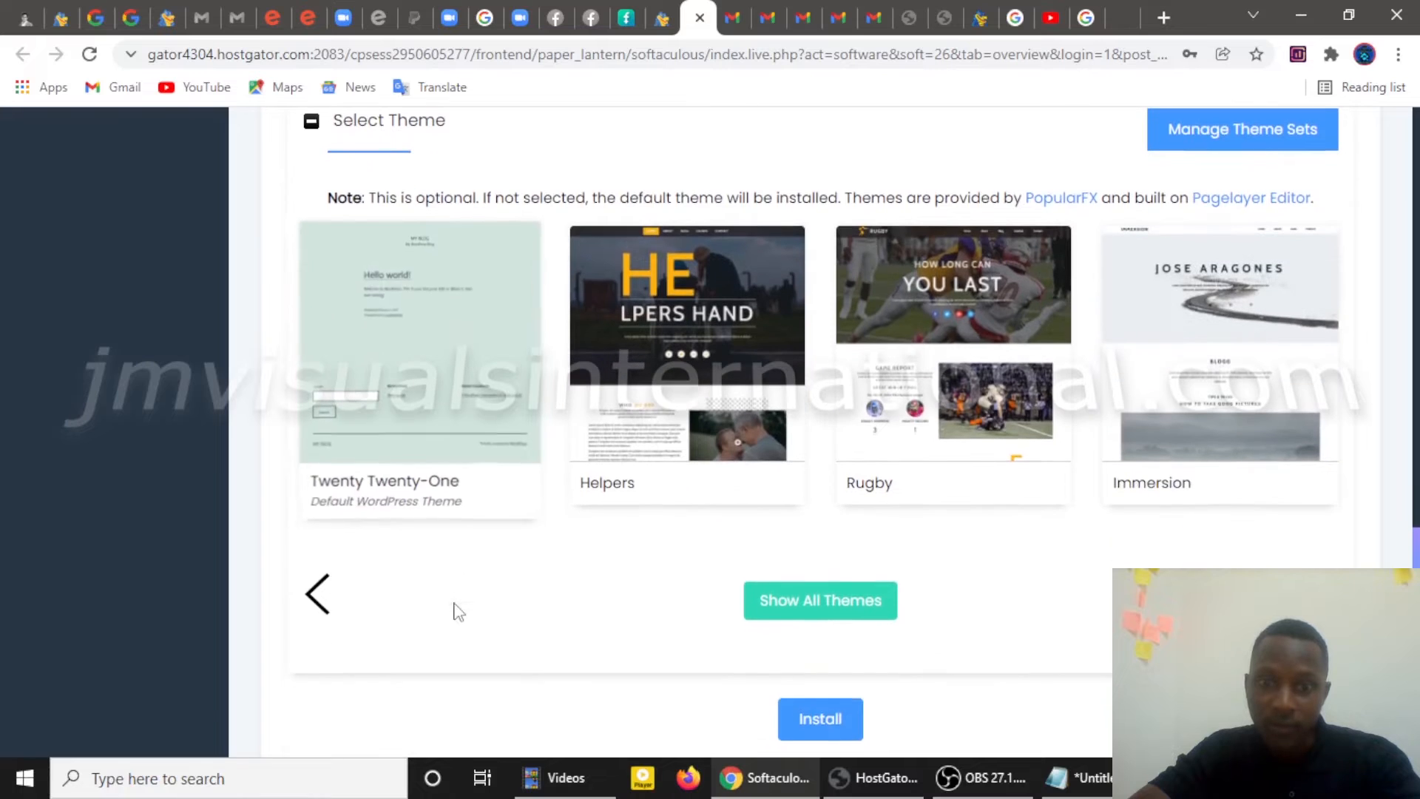
- Start the WordPress installation with the default theme and save the admin login in the browser's Google Account
scroll(673, 618, "down", 2)
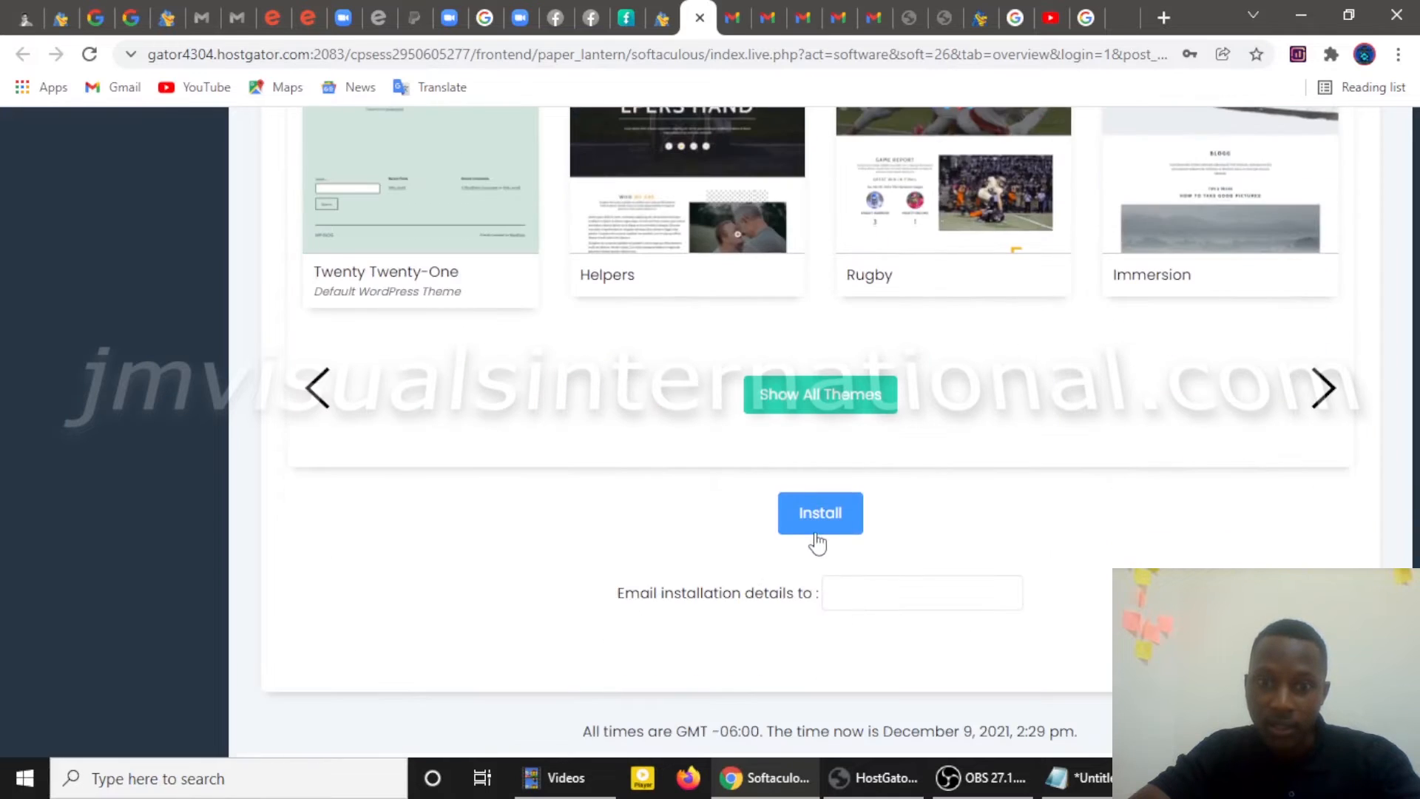
scroll(818, 543, "down", 1)
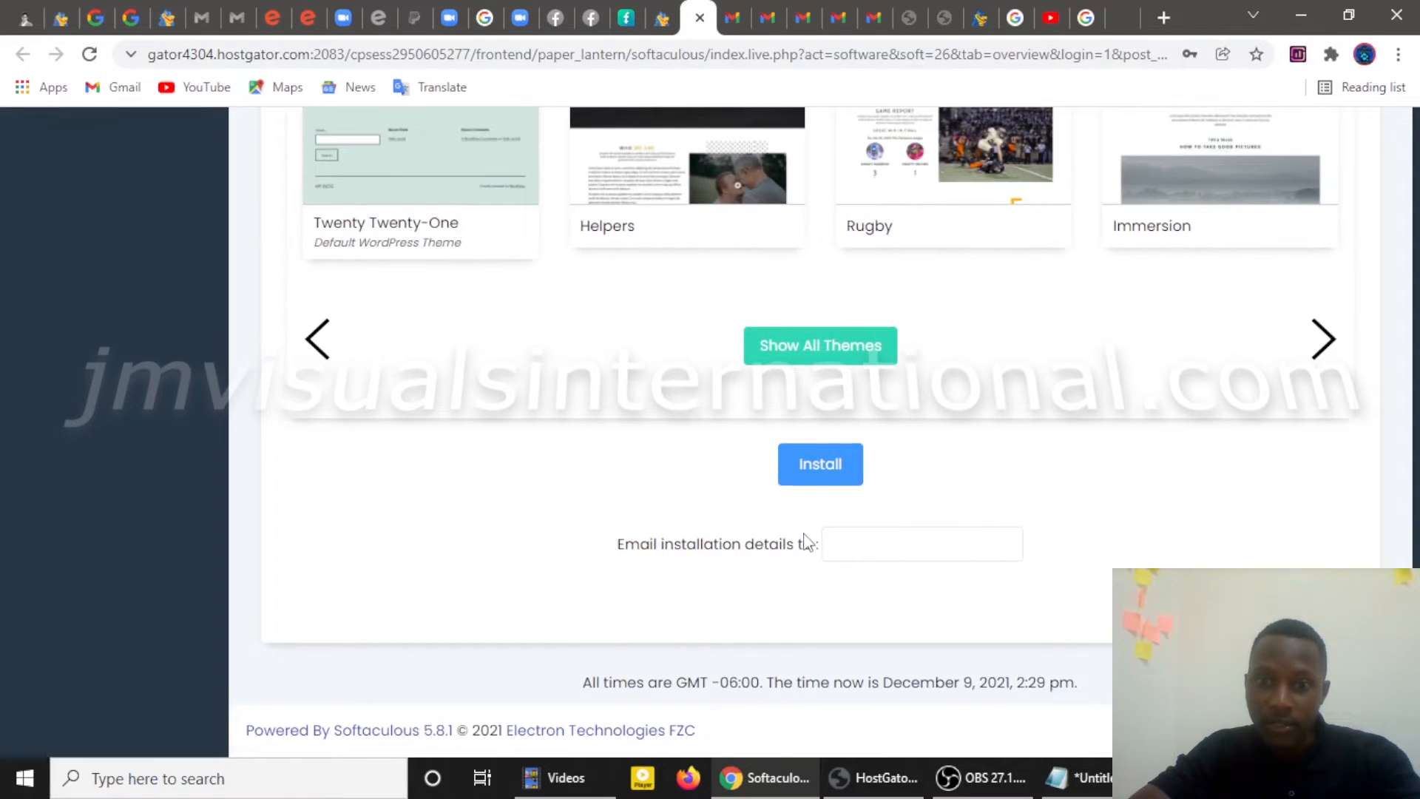
left_click(813, 472)
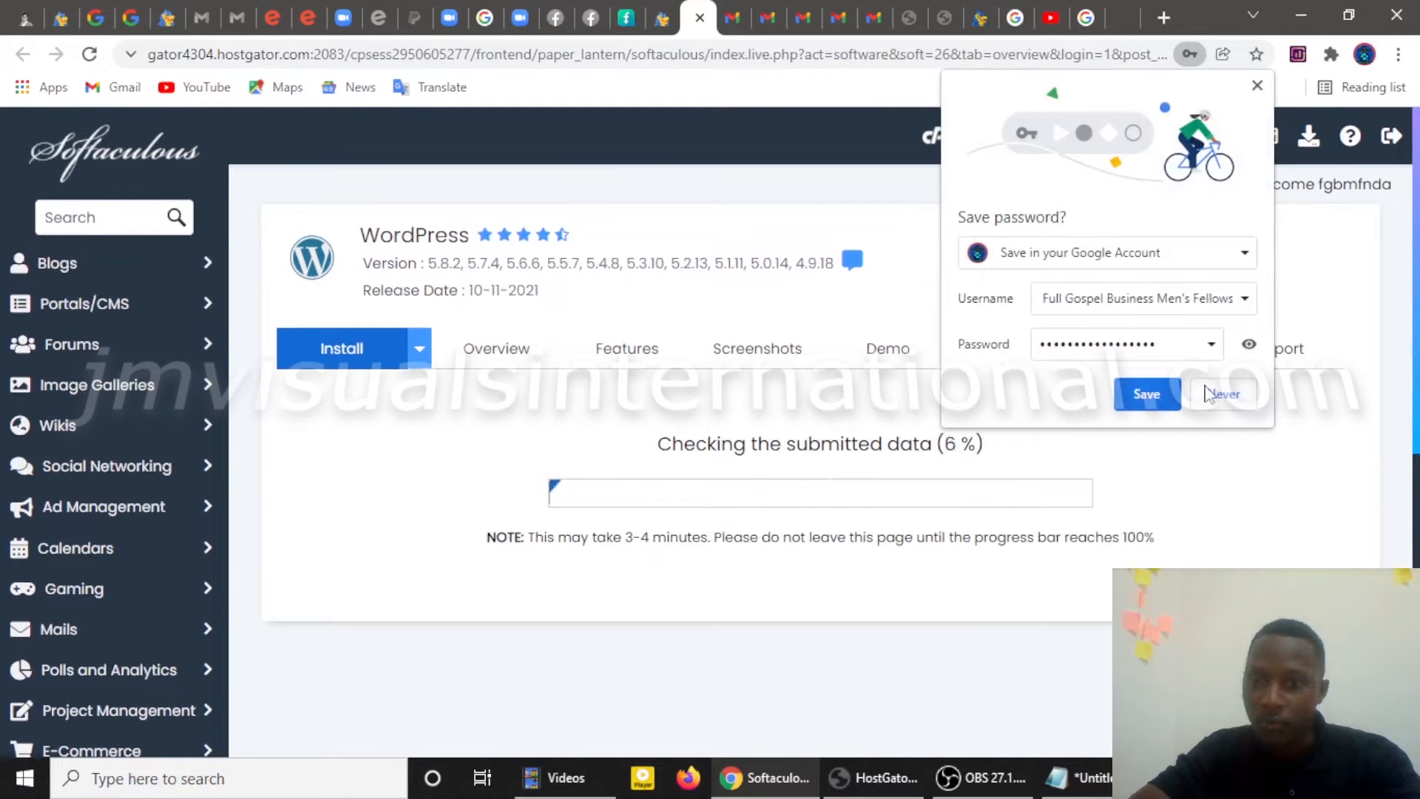
left_click(1159, 392)
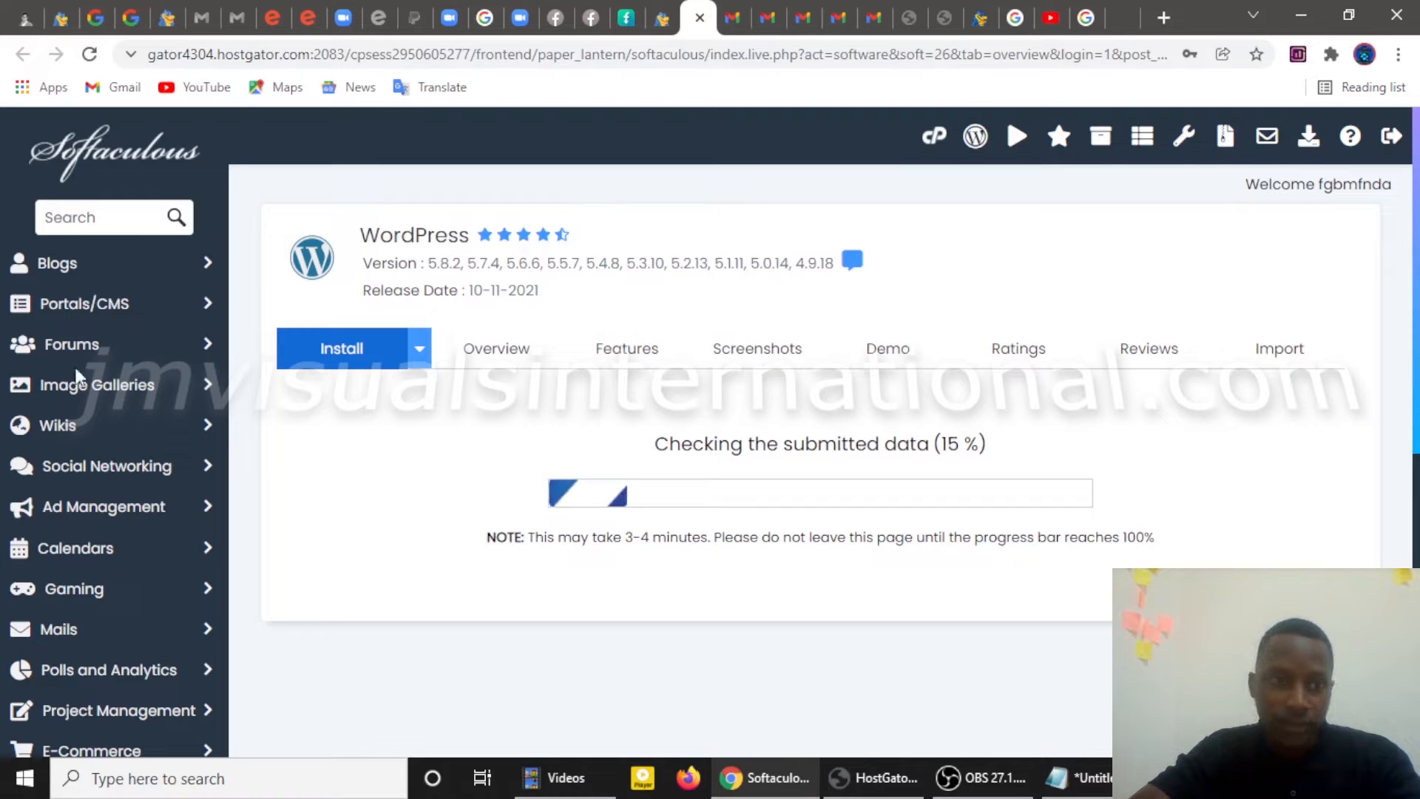
scroll(78, 619, "down", 3)
scroll(77, 620, "down", 3)
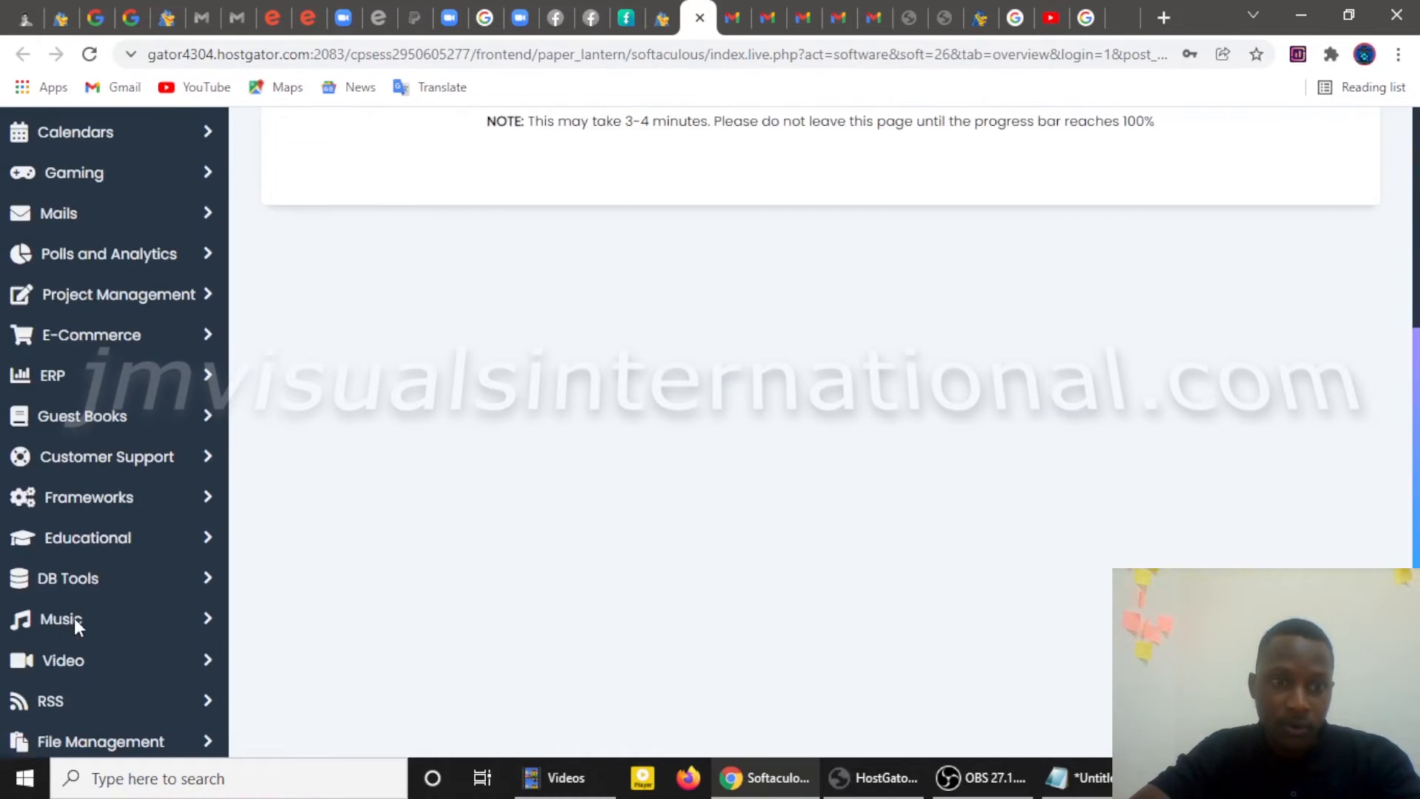
scroll(76, 602, "up", 6)
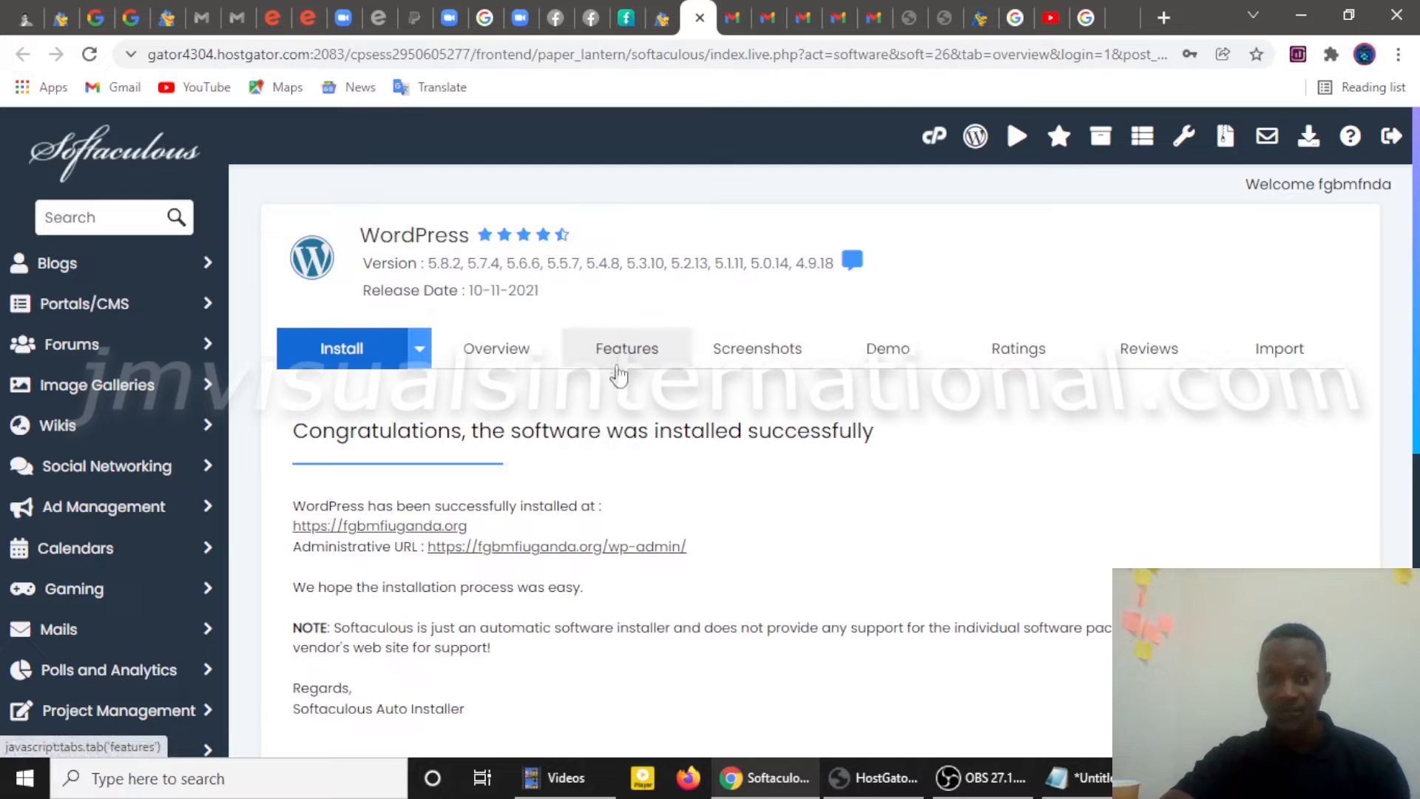
- Read the installation confirmation, including the addresses given for the site and its administration page
scroll(614, 414, "down", 3)
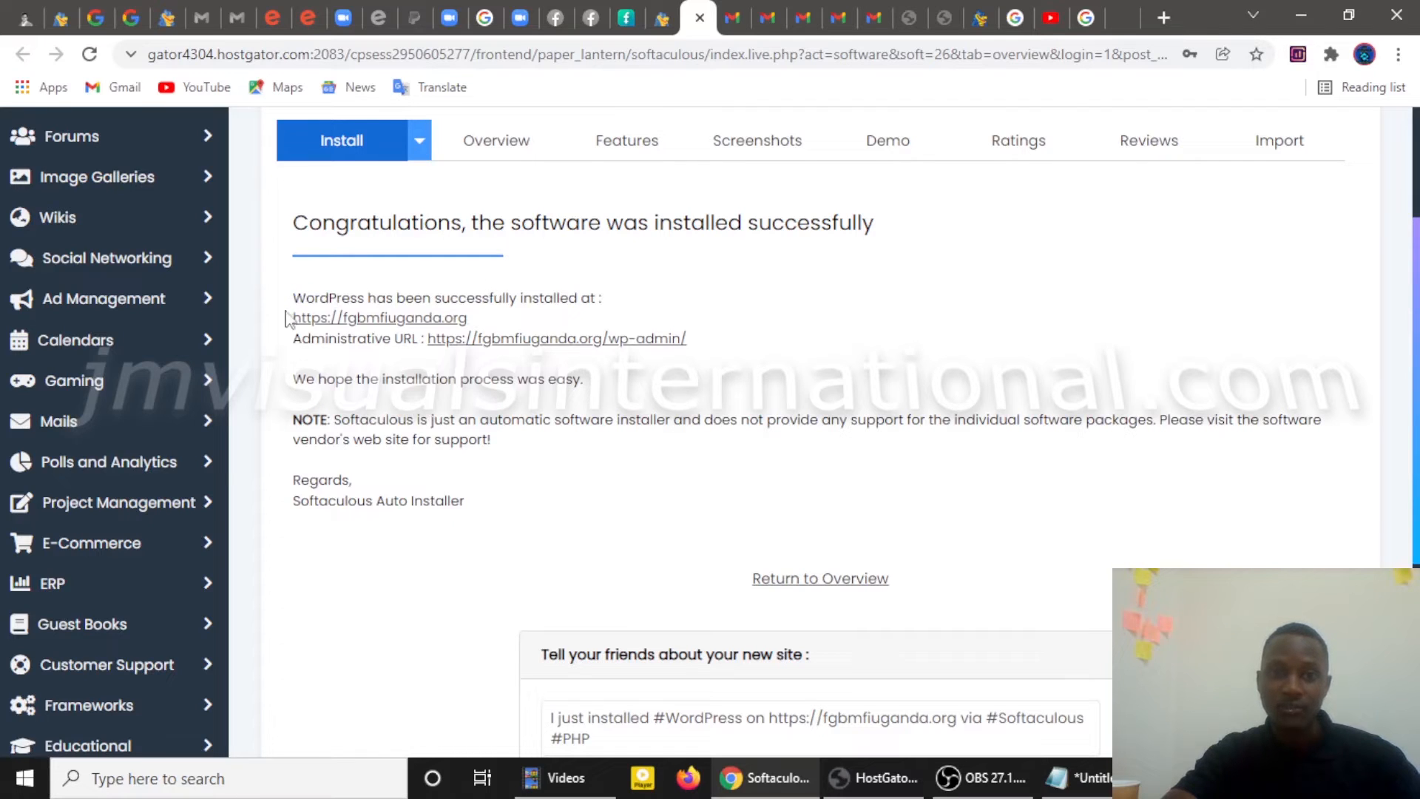
left_click_drag(298, 300, 682, 397)
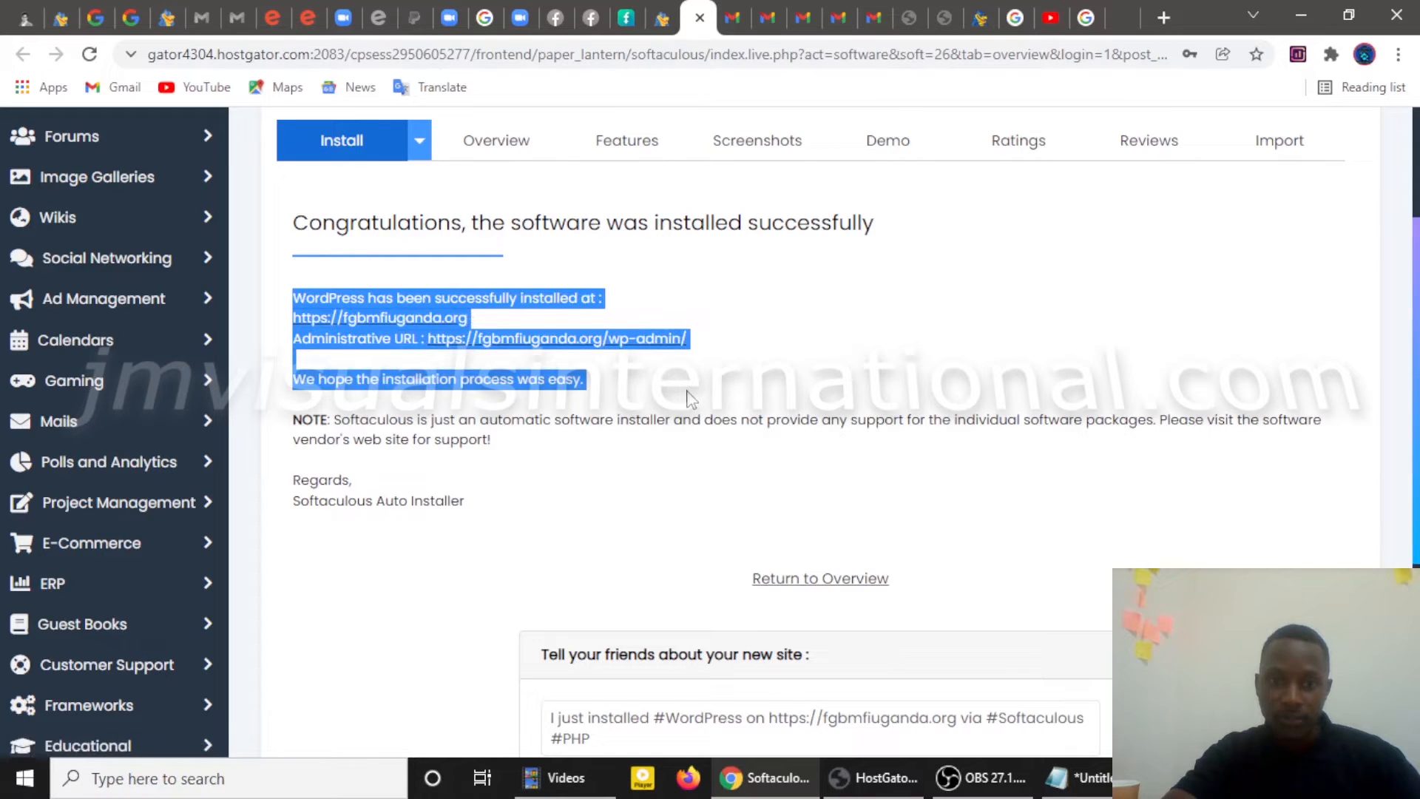
left_click(762, 305)
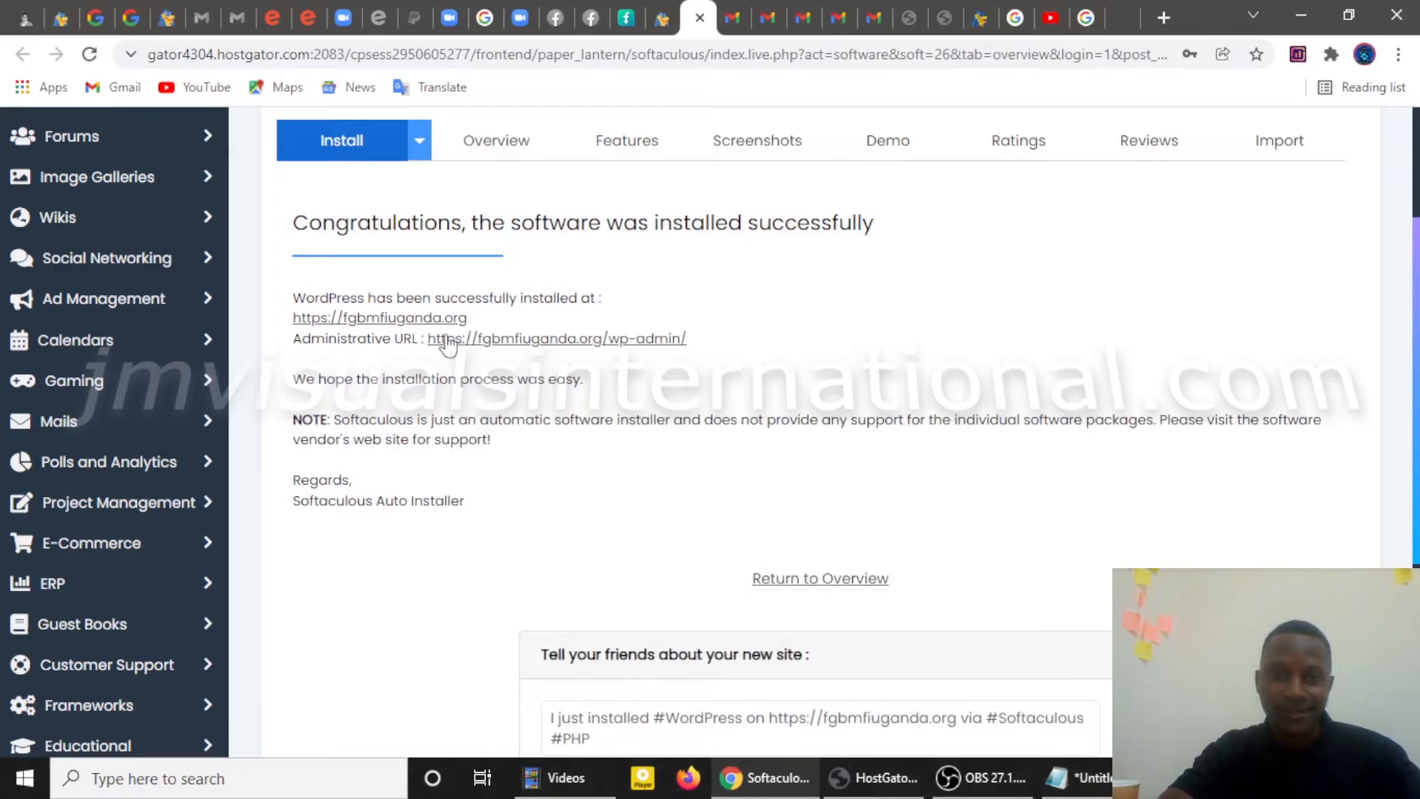
- Open the newly installed fgbmfiuganda.org site from the confirmation and look over its home page
left_click(426, 318)
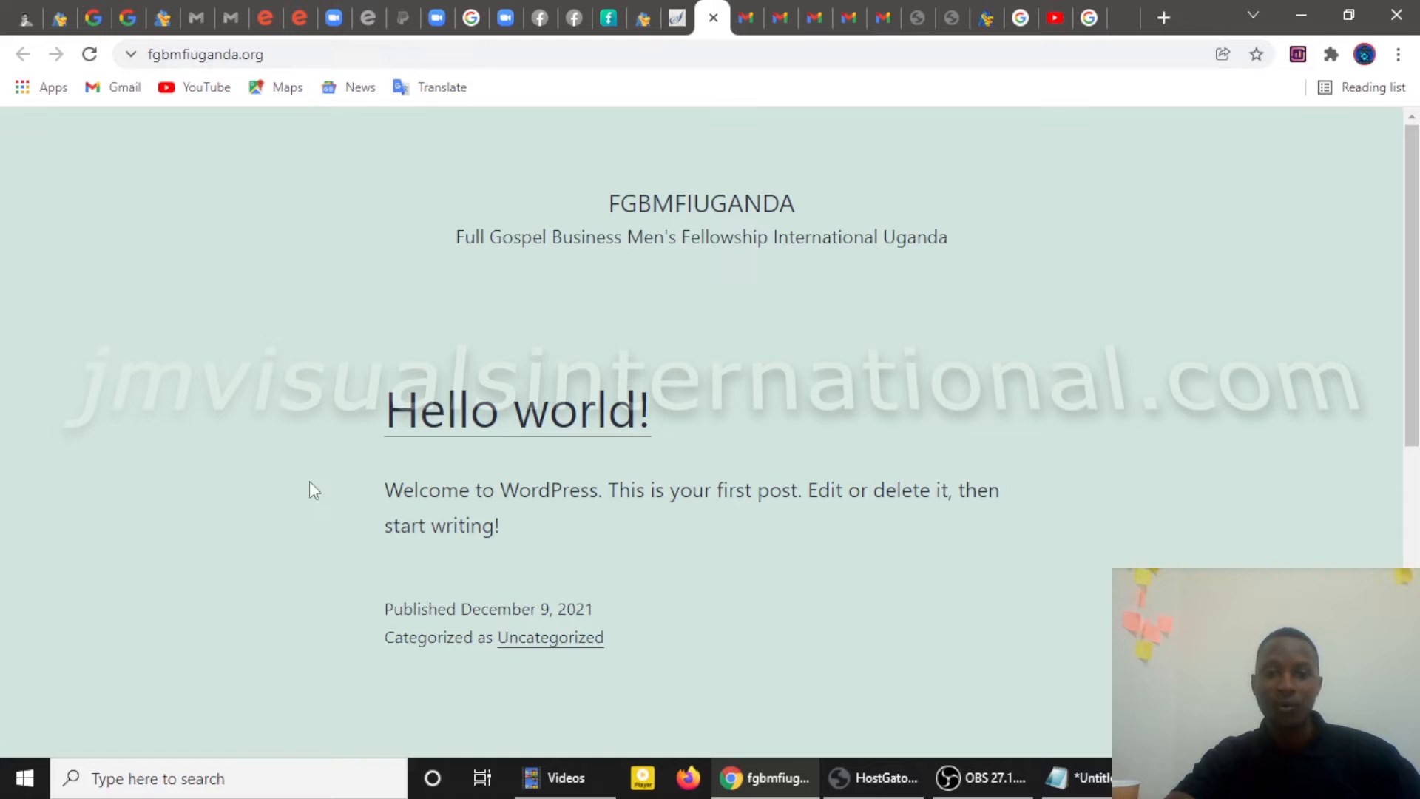
scroll(415, 485, "down", 5)
scroll(417, 486, "up", 3)
scroll(417, 485, "up", 3)
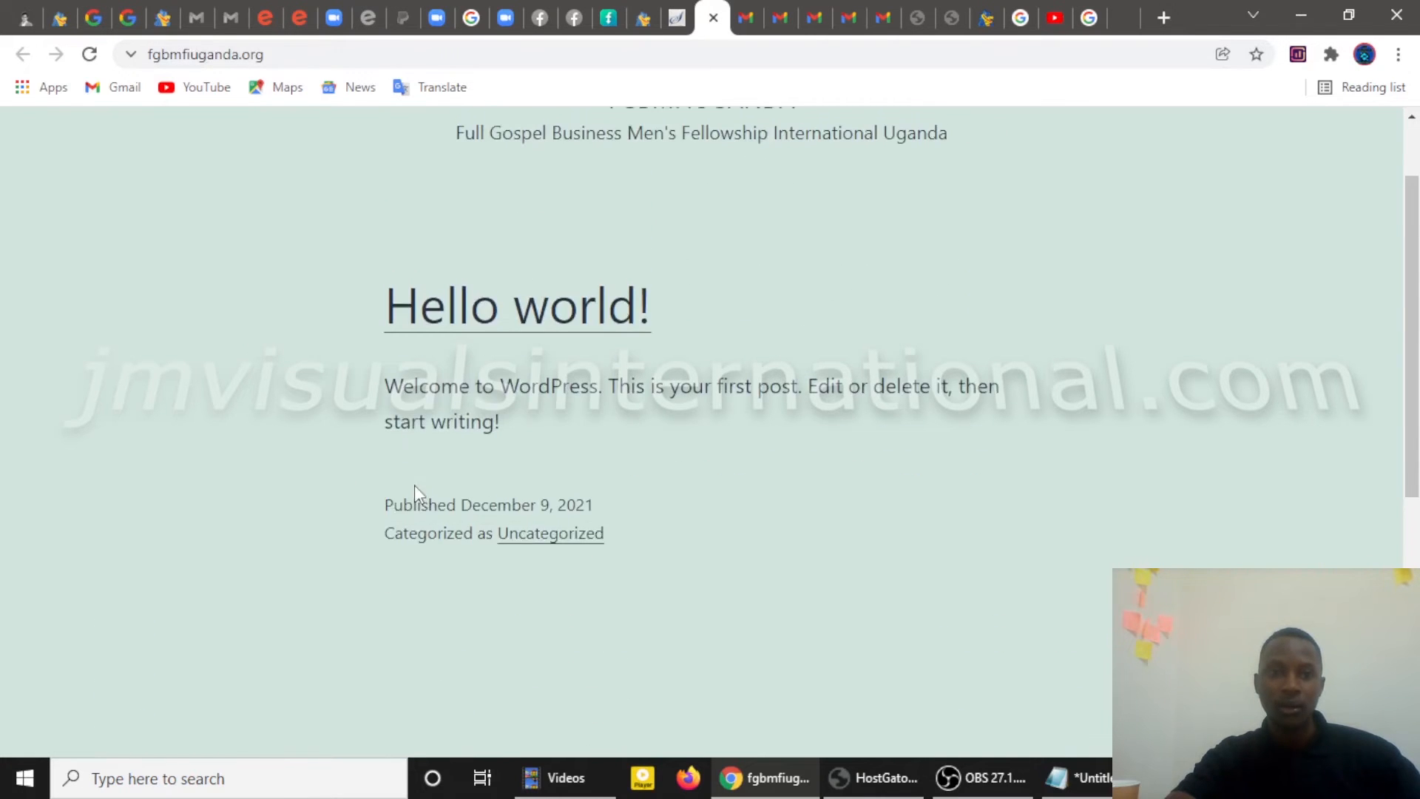